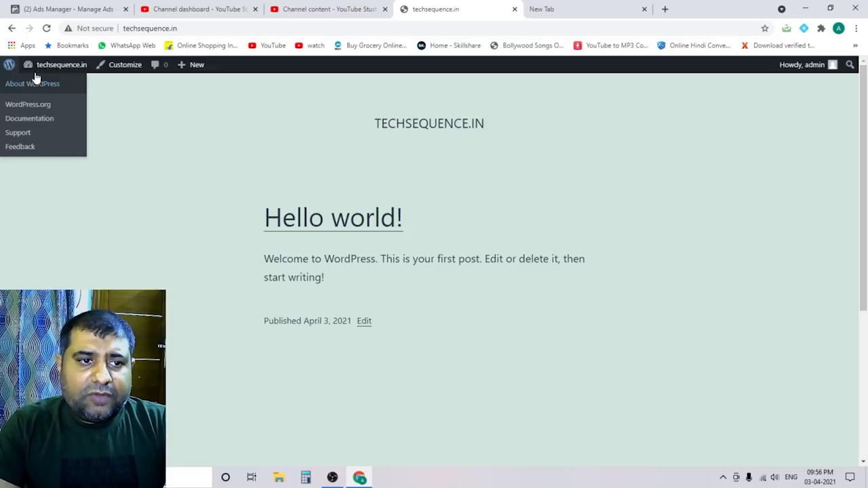
# Step: Go to the site's admin dashboard and search the plugins available to add for "wp reset"
pyautogui.moveTo(43, 68)
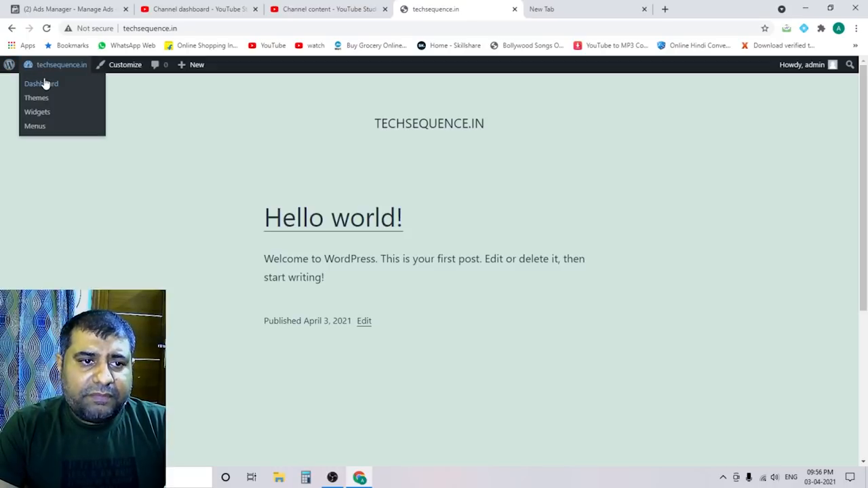
pyautogui.click(44, 83)
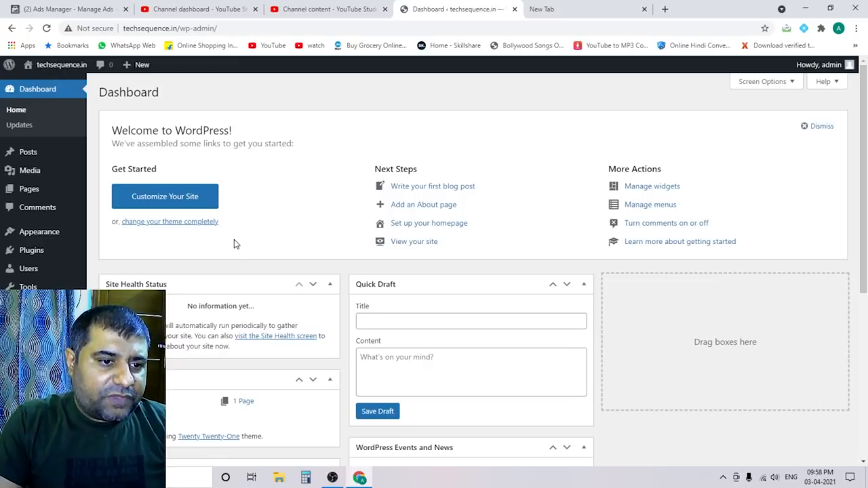
pyautogui.moveTo(27, 255)
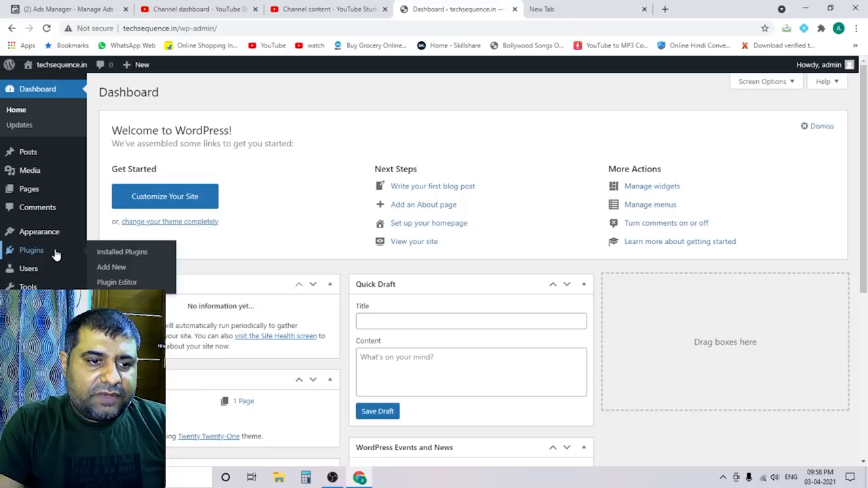
pyautogui.click(114, 269)
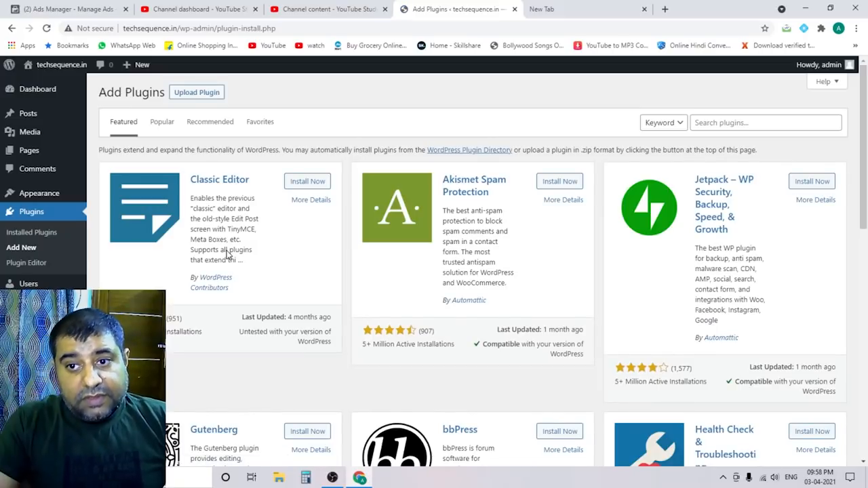
pyautogui.click(723, 125)
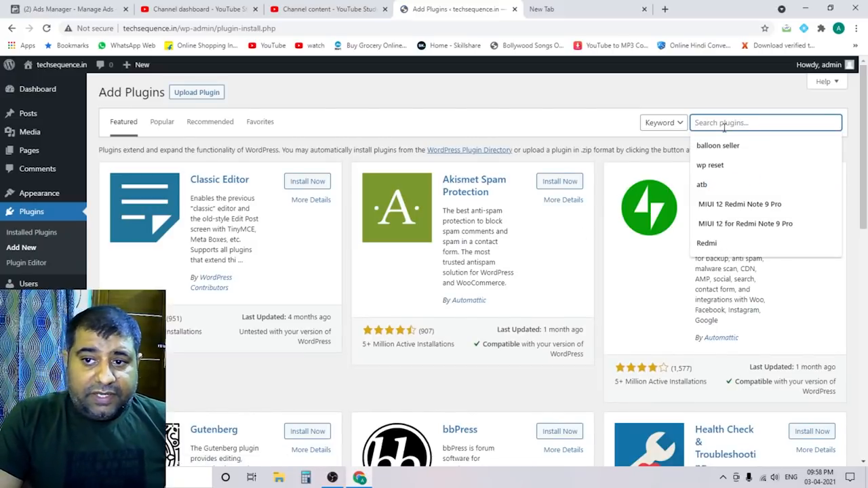
pyautogui.click(715, 169)
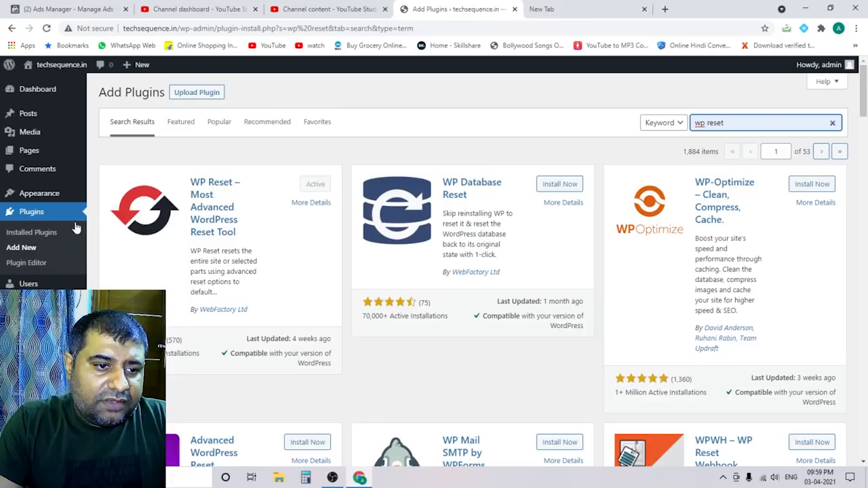
# Step: Open the WP Reset tool and review its table of what data each reset type deletes
pyautogui.click(29, 302)
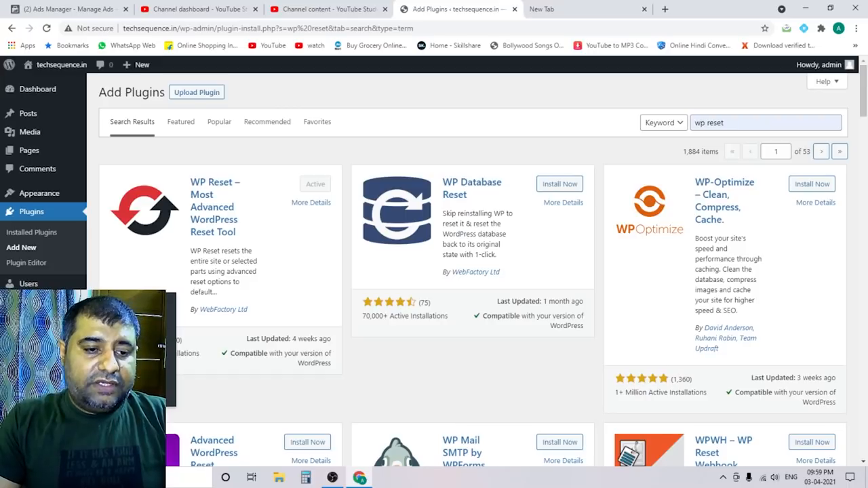
pyautogui.click(112, 395)
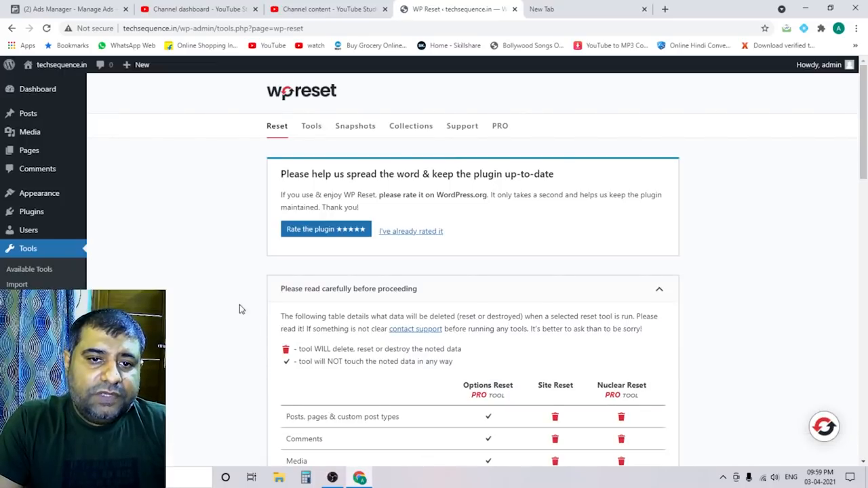
pyautogui.scroll(-3, 467, 265)
pyautogui.scroll(-7, 466, 278)
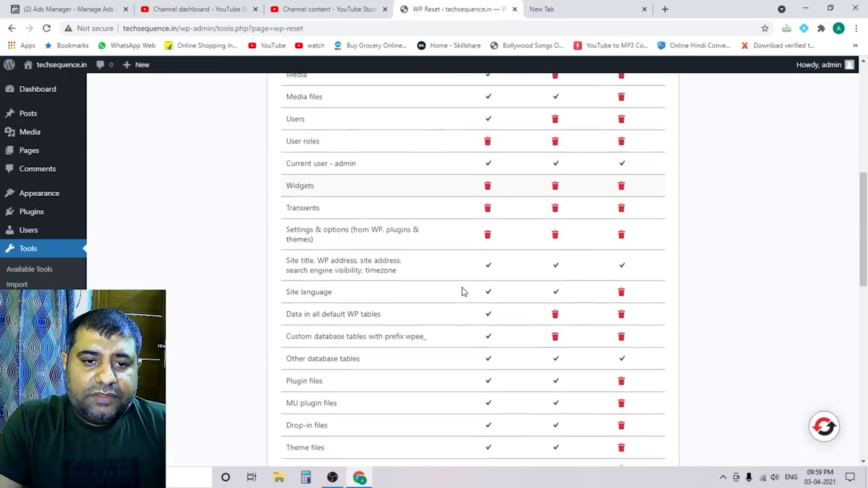
pyautogui.scroll(8, 462, 292)
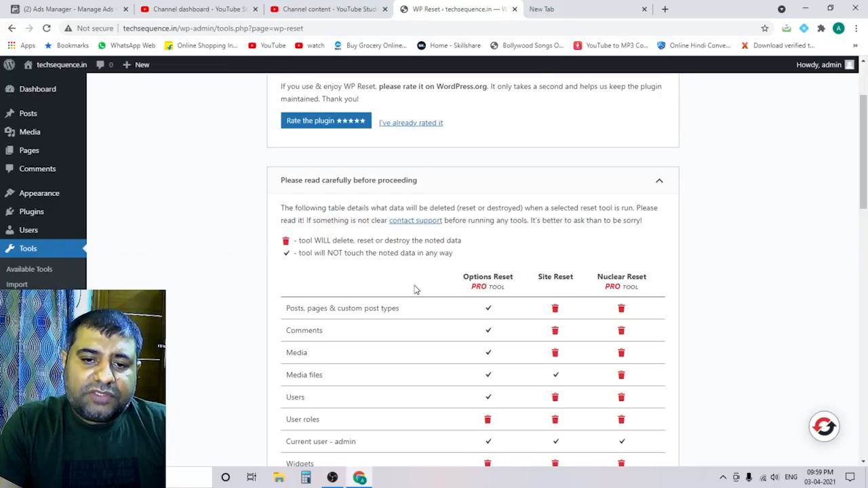
pyautogui.scroll(2, 403, 283)
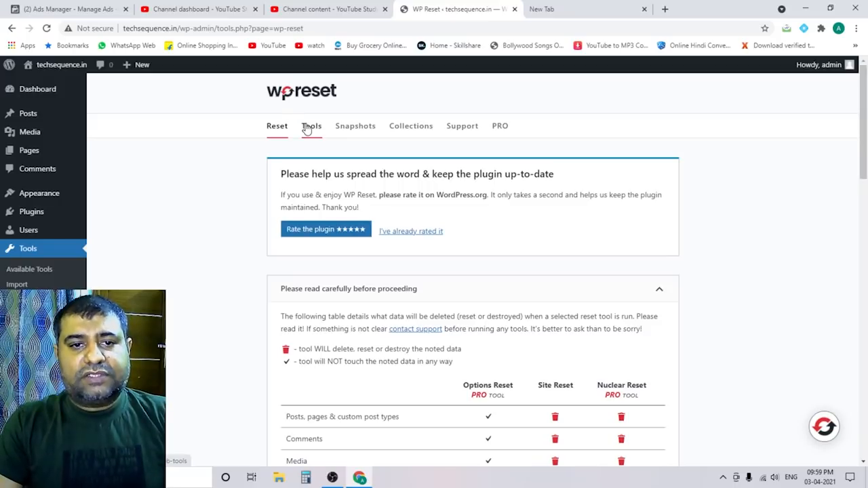
# Step: Look through WP Reset's index of individual cleanup tools and the Reset Theme Options section
pyautogui.click(308, 127)
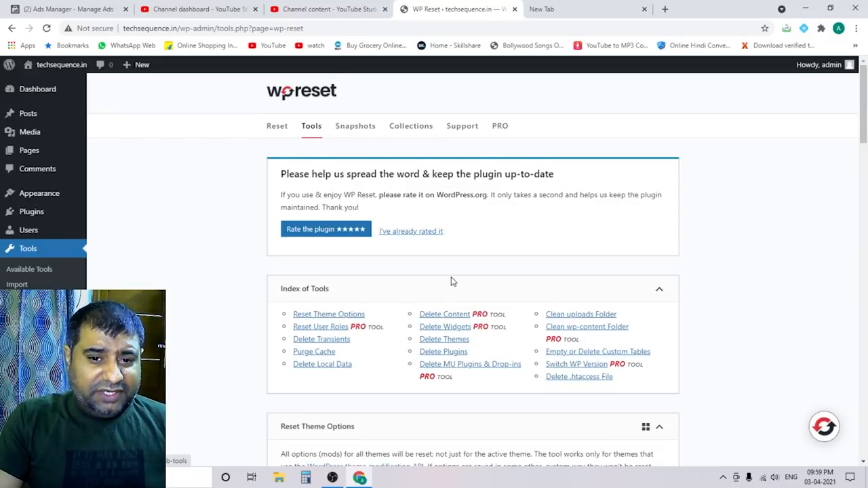
pyautogui.scroll(-1, 451, 279)
pyautogui.scroll(-1, 451, 282)
pyautogui.scroll(-1, 452, 282)
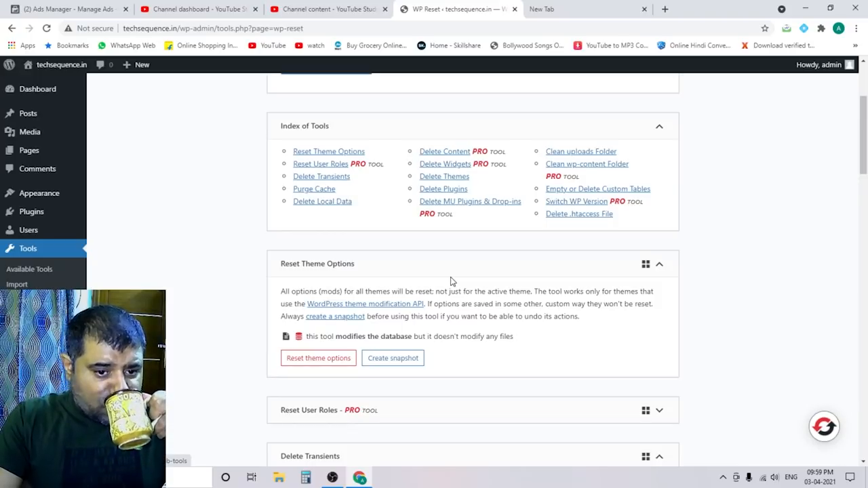
pyautogui.scroll(3, 451, 280)
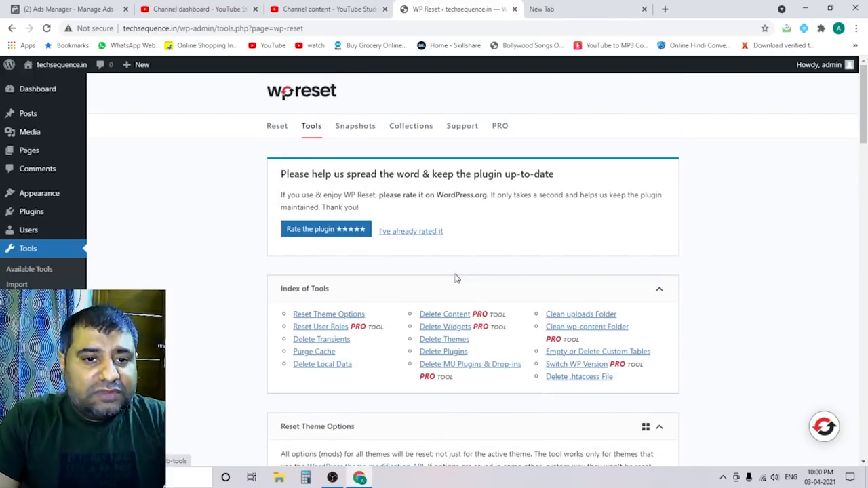
# Step: Run a Site Reset with the confirmation word "reset", keeping only the WP Reset plugin set to reactivate, and confirm resetting WordPress
pyautogui.click(285, 128)
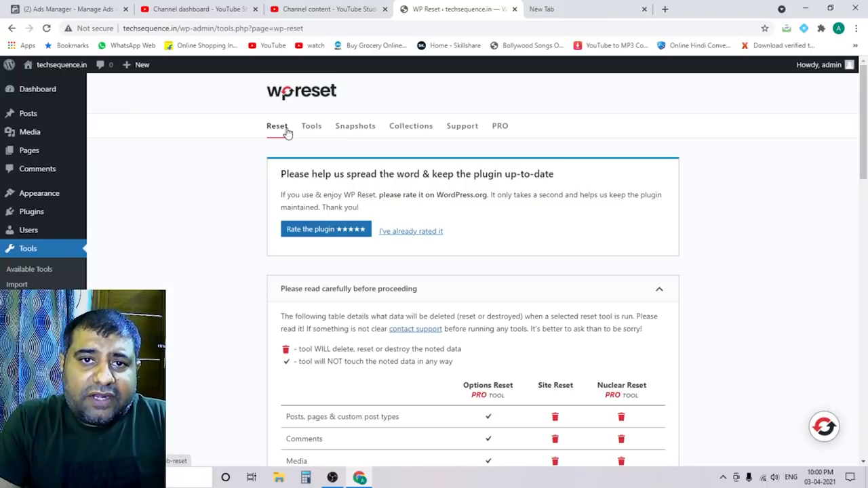
pyautogui.scroll(-10, 400, 274)
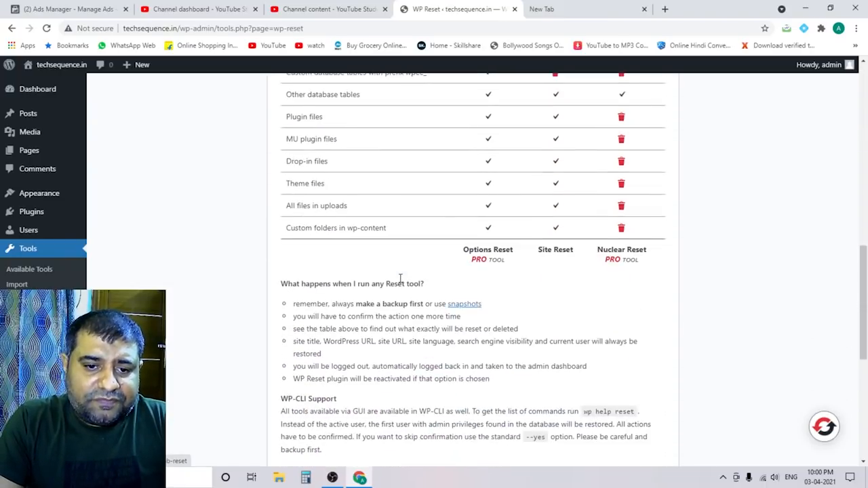
pyautogui.scroll(-5, 399, 278)
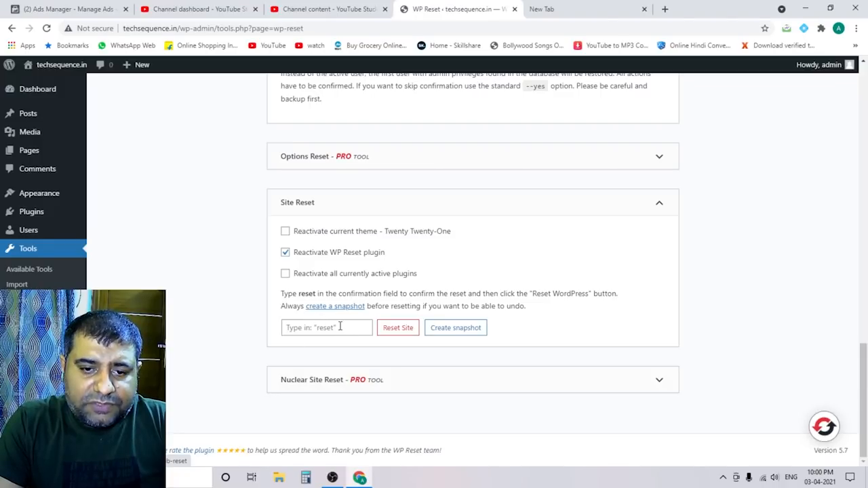
pyautogui.click(398, 329)
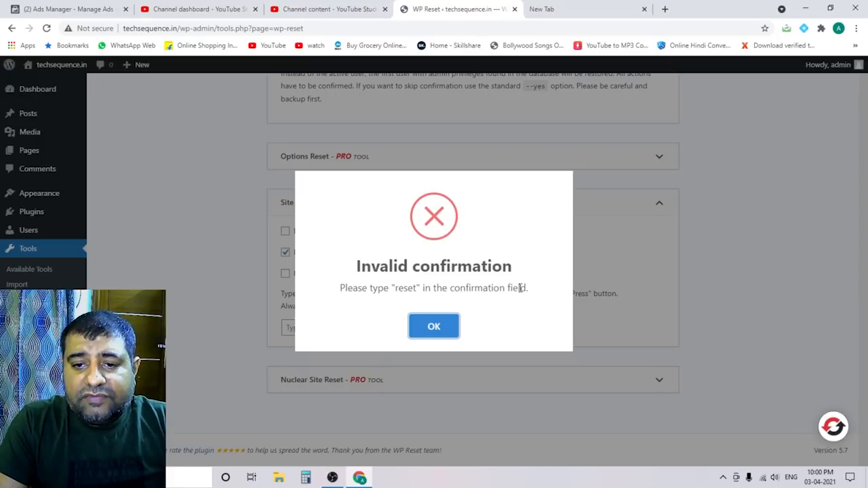
pyautogui.click(441, 319)
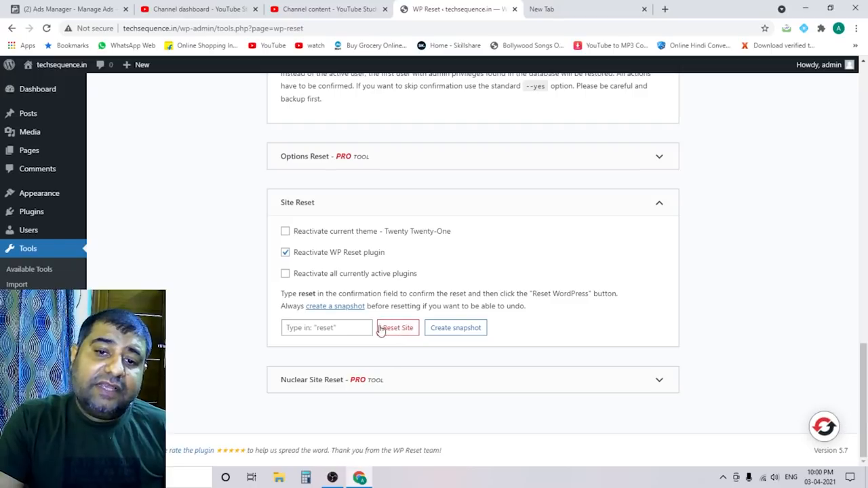
pyautogui.click(328, 326)
pyautogui.write('reset')
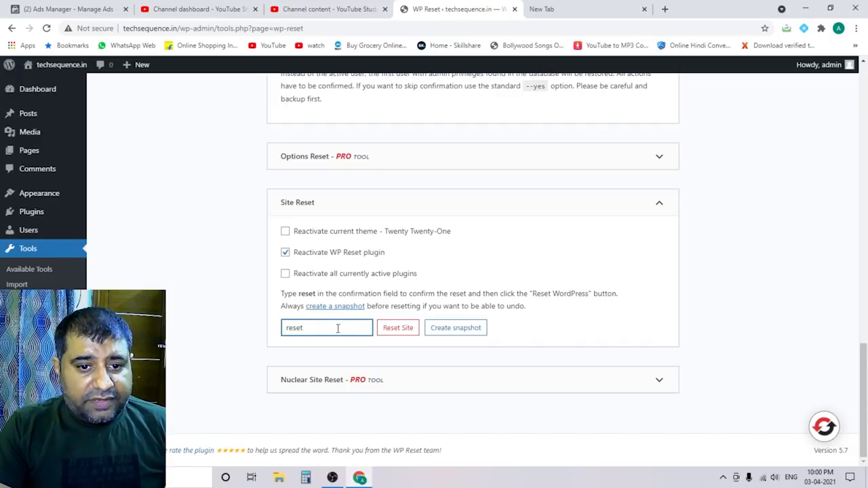
pyautogui.click(394, 330)
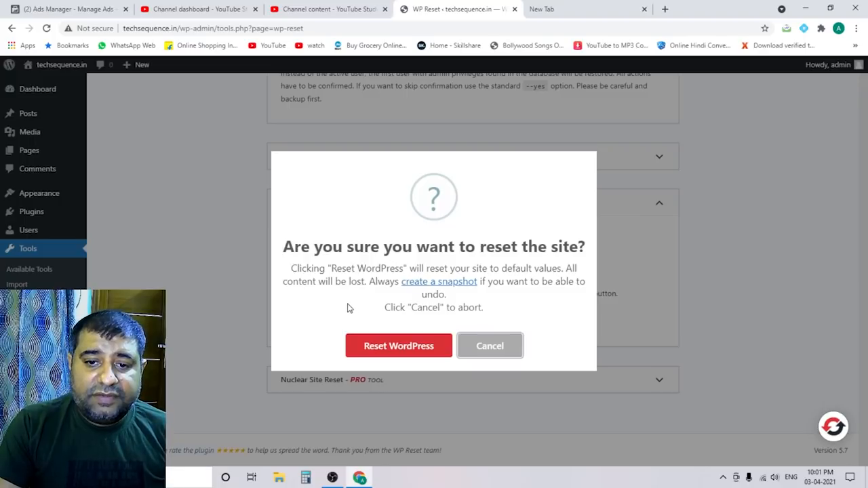
pyautogui.click(397, 349)
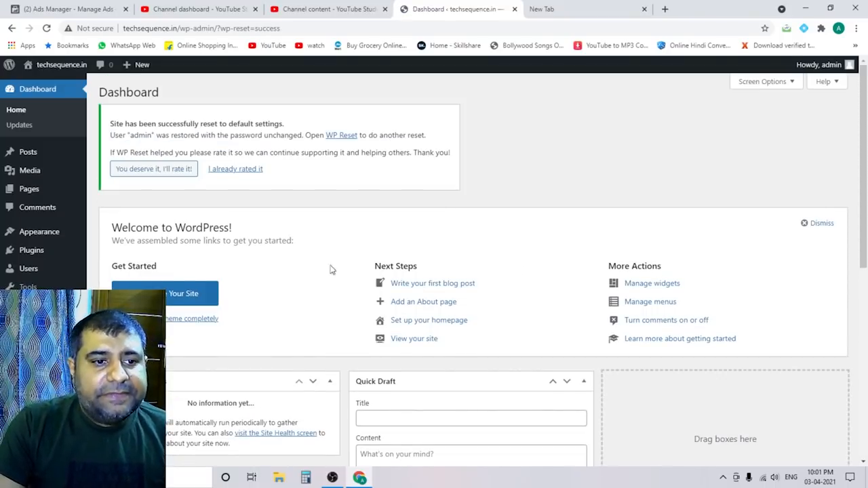
# Step: Load techsequence.in in the other browser tab to check the site's front page after the reset
pyautogui.click(569, 7)
pyautogui.click(133, 29)
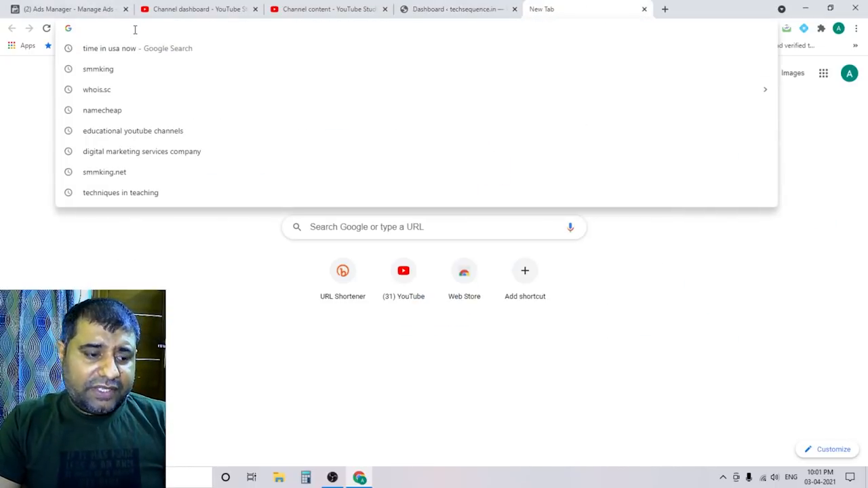
pyautogui.write('techsequence.in')
pyautogui.press('Return')
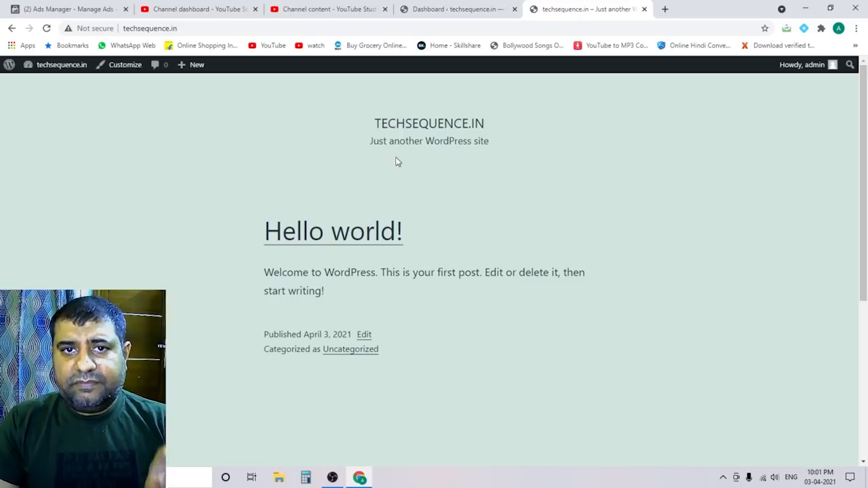
# Step: Return to the site's admin dashboard and view the installed themes
pyautogui.click(477, 10)
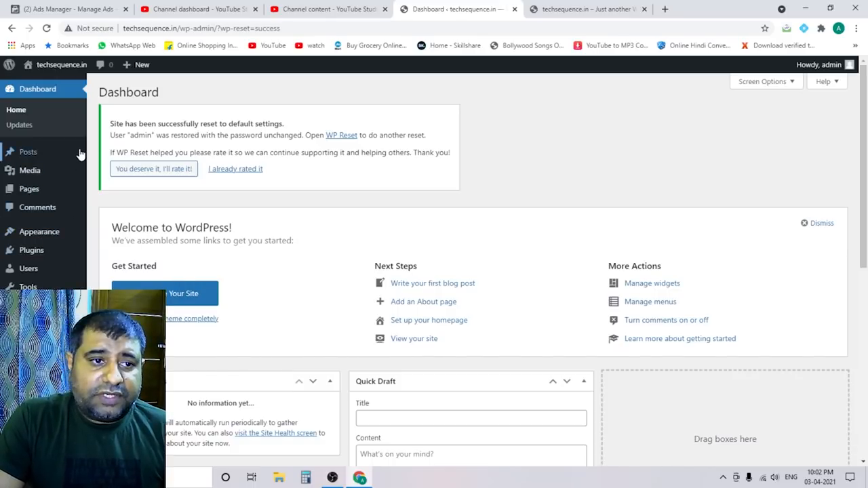
pyautogui.moveTo(73, 160)
pyautogui.moveTo(49, 235)
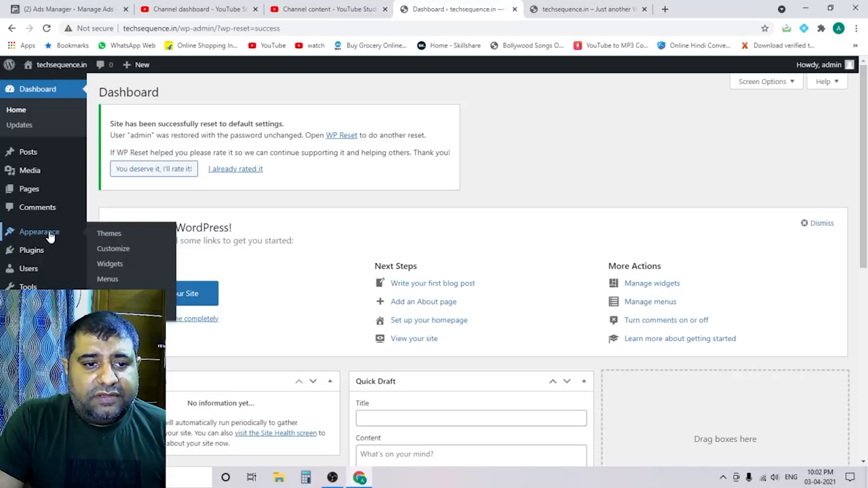
pyautogui.click(116, 233)
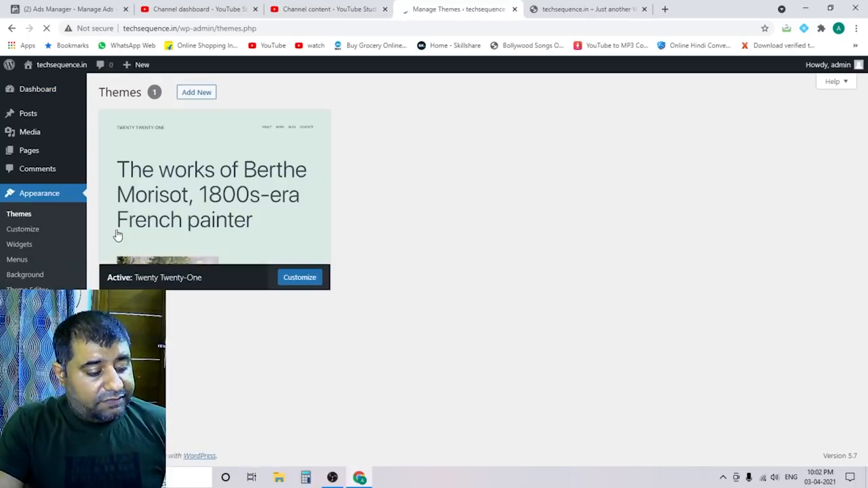
pyautogui.scroll(-1, 501, 307)
pyautogui.scroll(1, 509, 339)
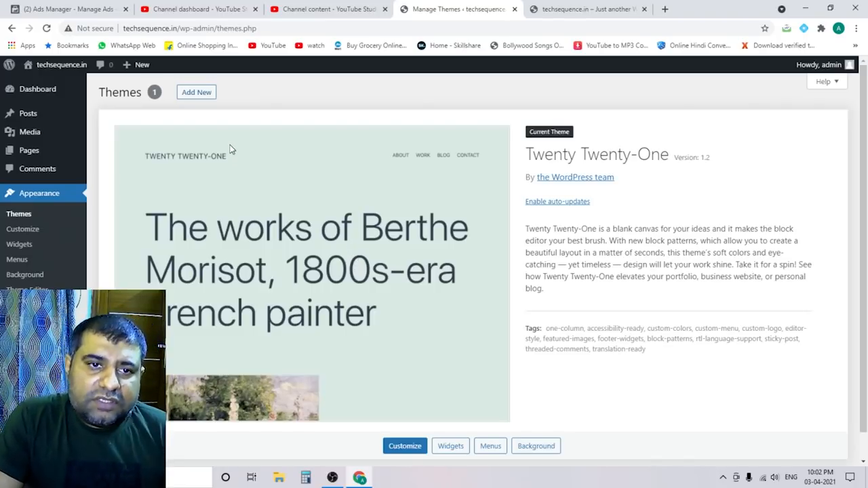
# Step: Browse the featured themes available to add to the site
pyautogui.click(197, 95)
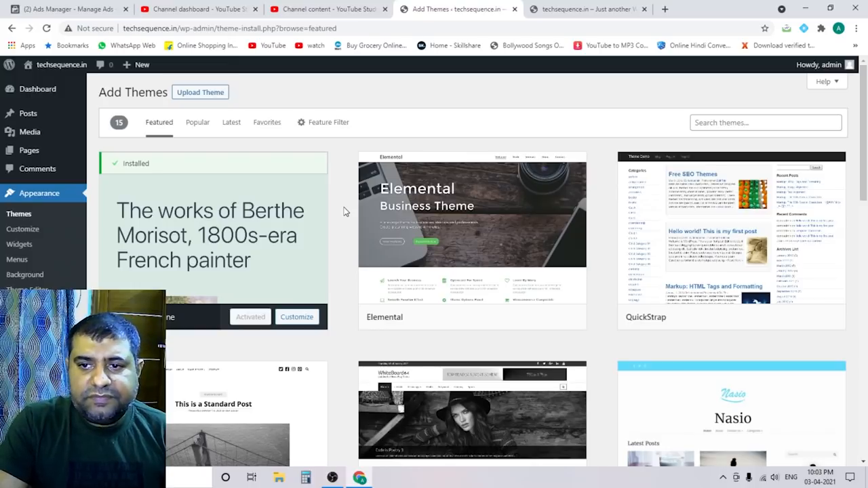
pyautogui.scroll(-1, 344, 212)
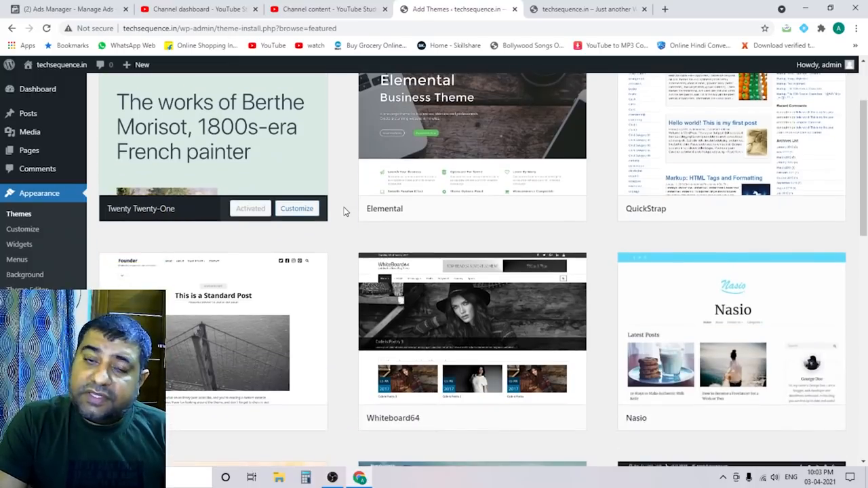
pyautogui.scroll(-3, 344, 213)
pyautogui.scroll(-2, 343, 213)
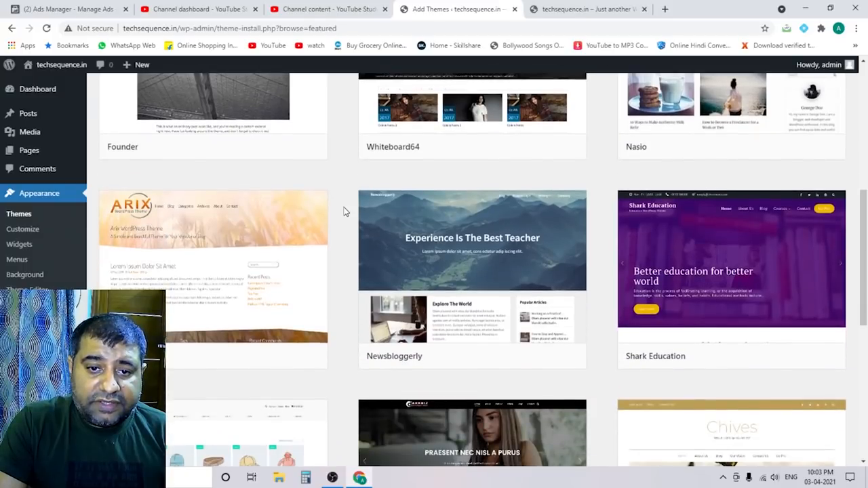
pyautogui.scroll(-2, 344, 212)
pyautogui.scroll(-1, 344, 212)
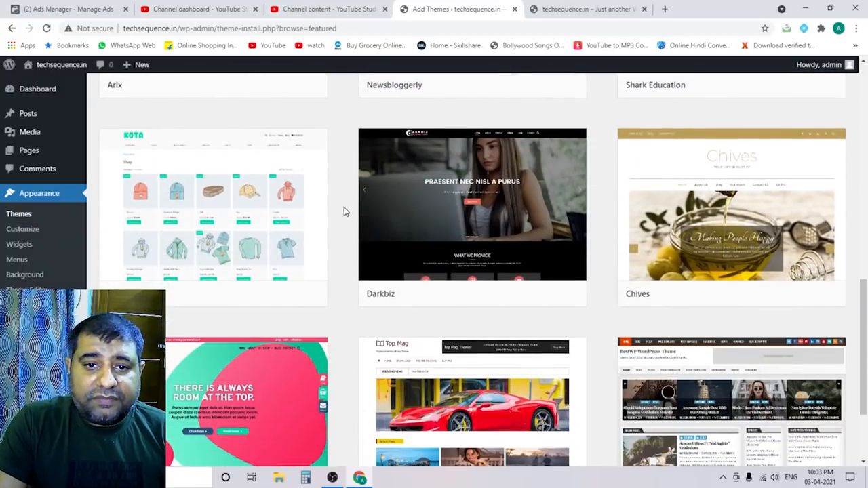
pyautogui.scroll(-2, 344, 212)
pyautogui.scroll(7, 343, 212)
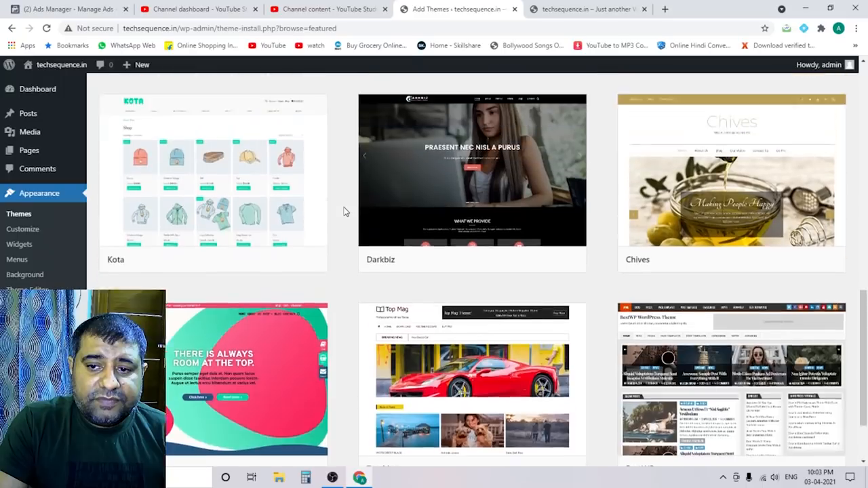
pyautogui.scroll(1, 343, 212)
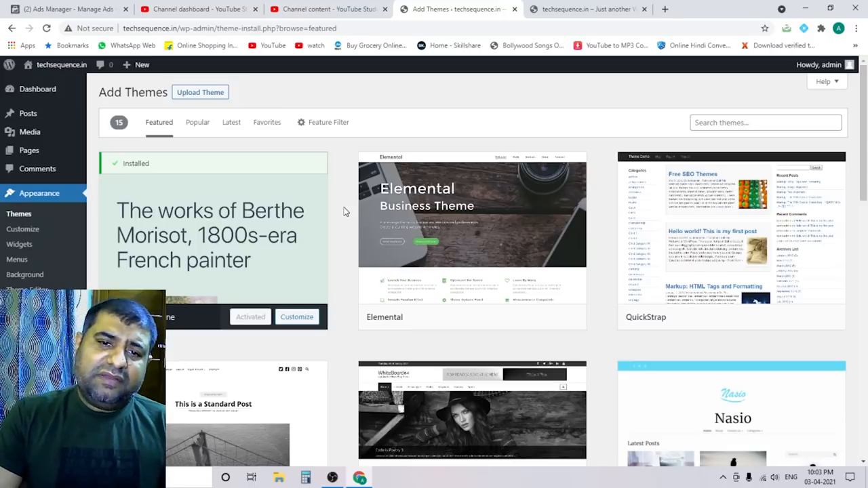
pyautogui.moveTo(380, 203)
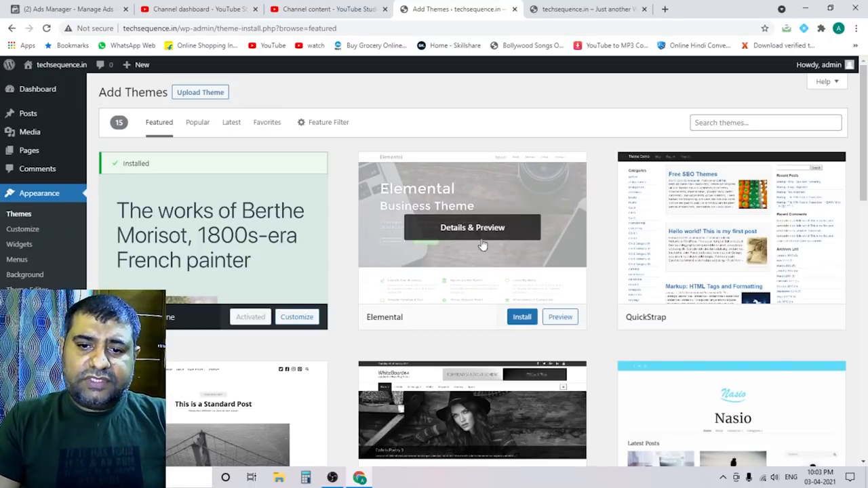
# Step: Install the Elemental theme and reload the site's front page in the other browser tab
pyautogui.click(520, 317)
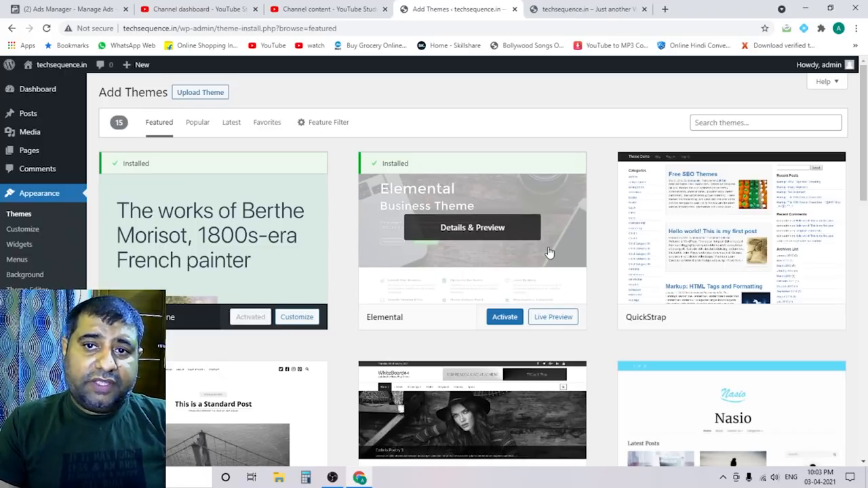
pyautogui.click(583, 9)
pyautogui.click(46, 28)
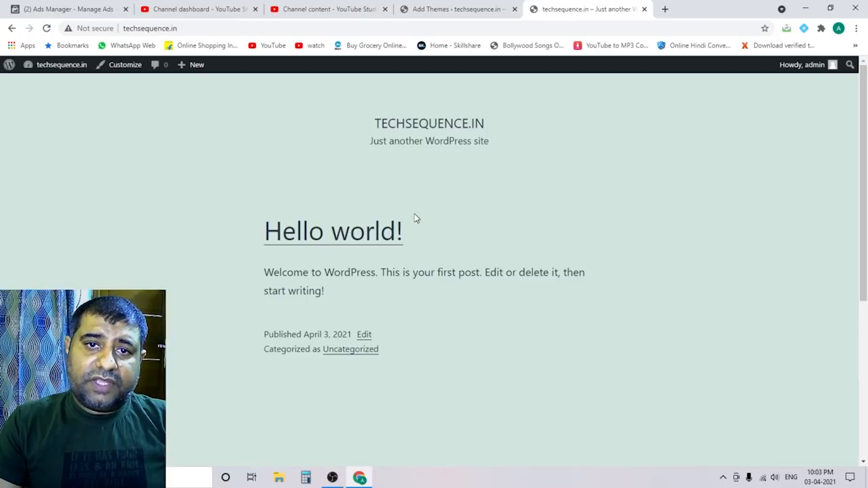
# Step: Return to the Add Themes page, activate the Elemental theme, and look through its Integral setup page
pyautogui.click(416, 9)
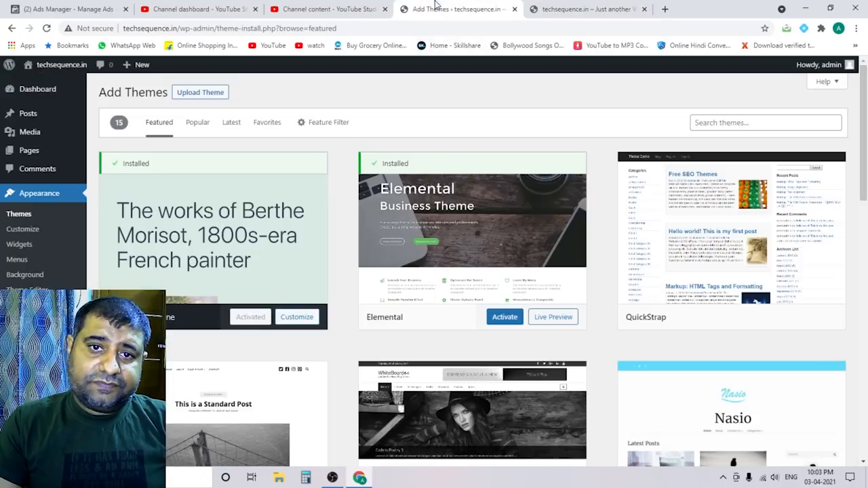
pyautogui.click(504, 319)
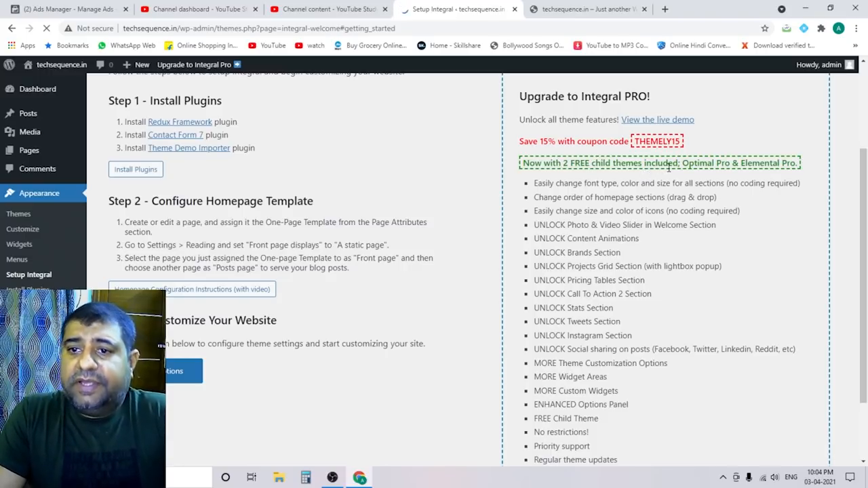
pyautogui.scroll(-1, 630, 181)
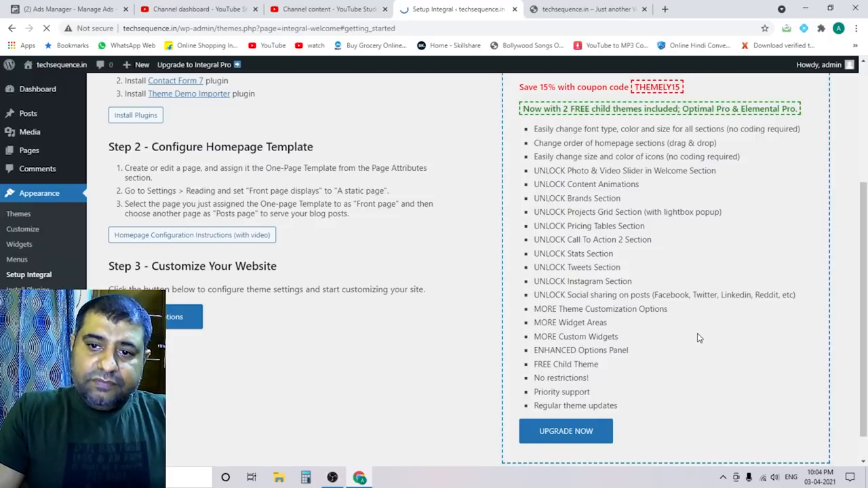
pyautogui.scroll(1, 732, 254)
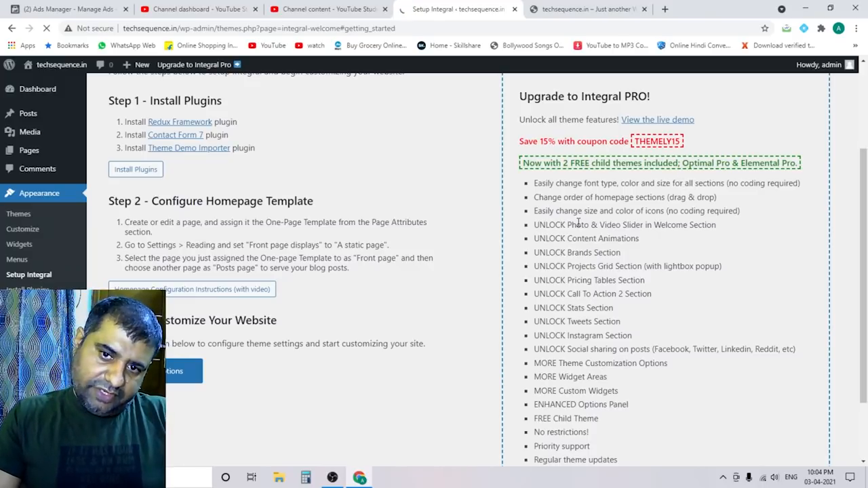
pyautogui.scroll(3, 577, 224)
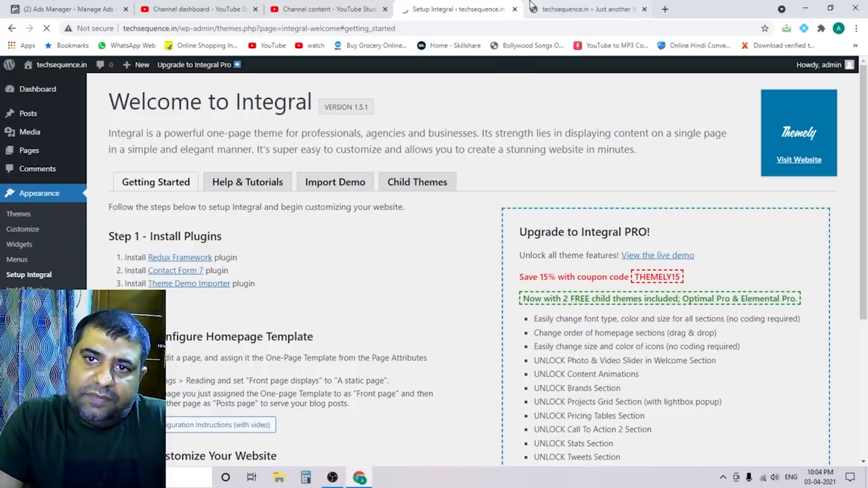
# Step: Reload the front page in the other browser tab and look through it with the Elemental theme active
pyautogui.click(566, 7)
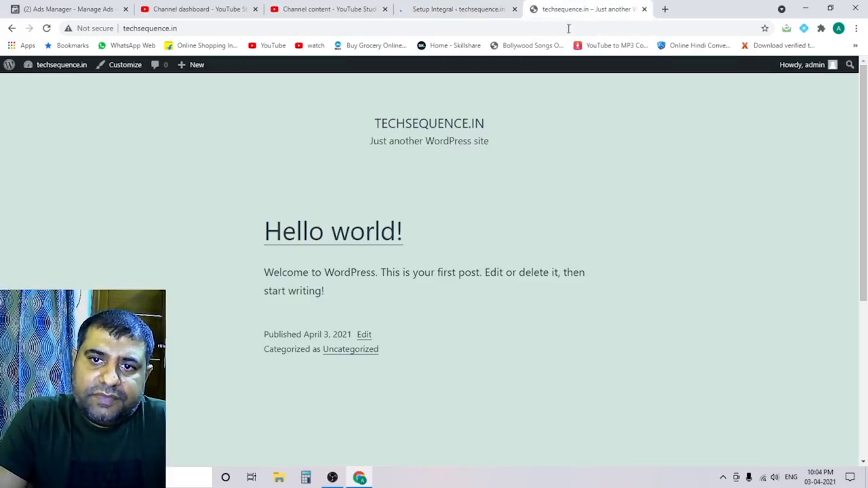
pyautogui.click(48, 28)
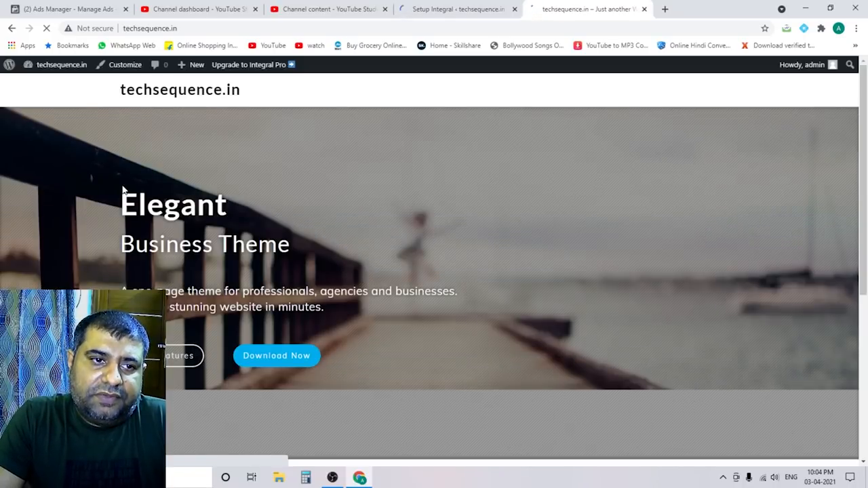
pyautogui.scroll(-5, 348, 208)
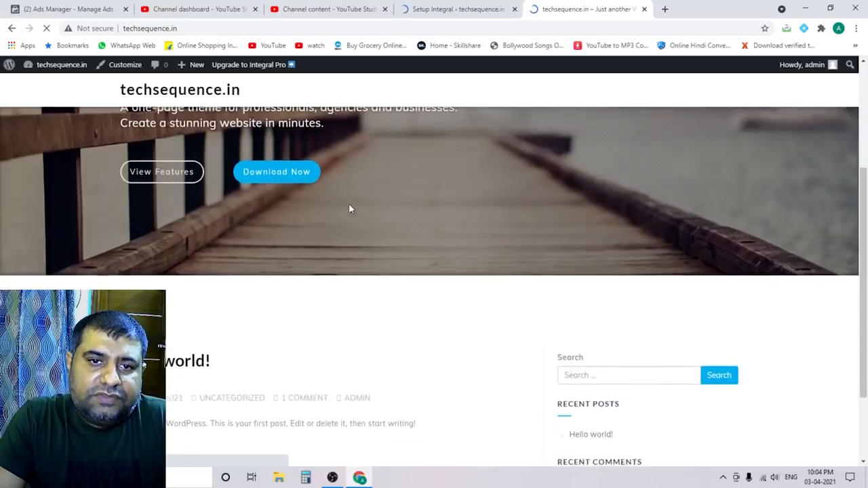
pyautogui.scroll(5, 351, 209)
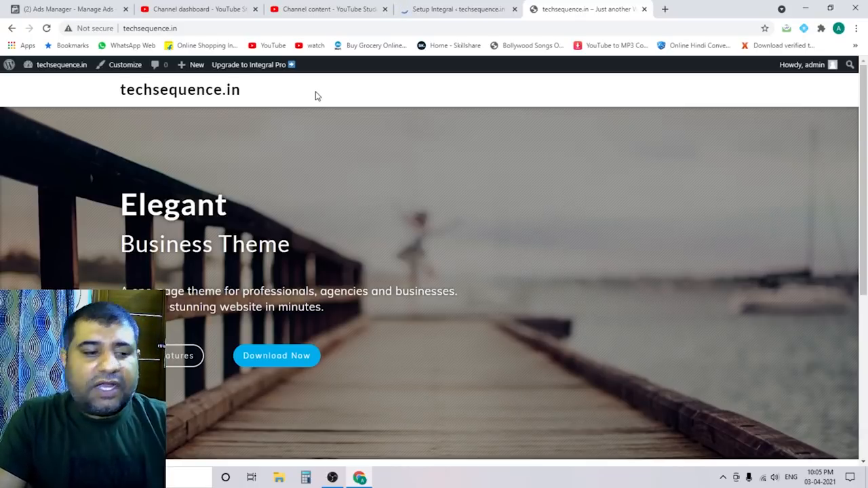
# Step: Go back to the admin tab, list all pages of the site, and move every page to the trash
pyautogui.click(458, 8)
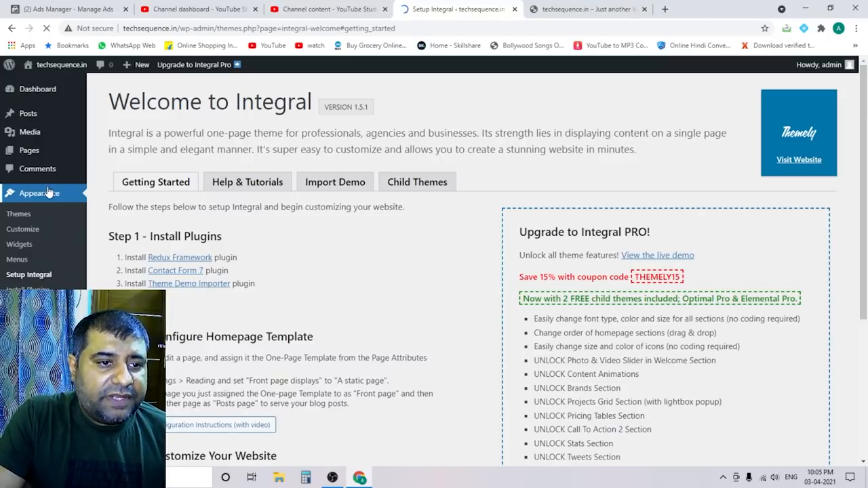
pyautogui.moveTo(29, 157)
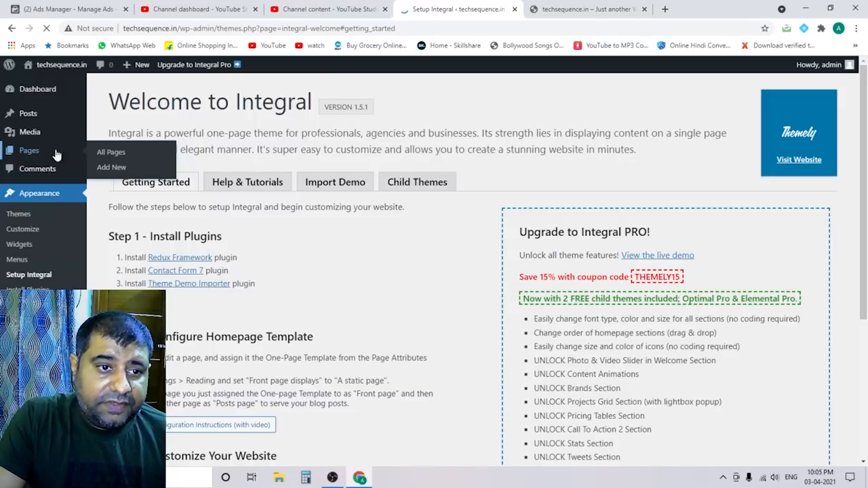
pyautogui.click(109, 155)
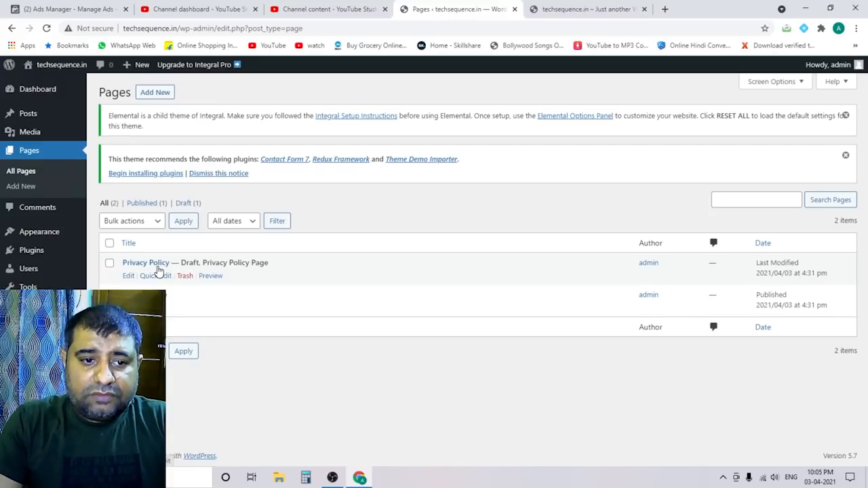
pyautogui.click(109, 244)
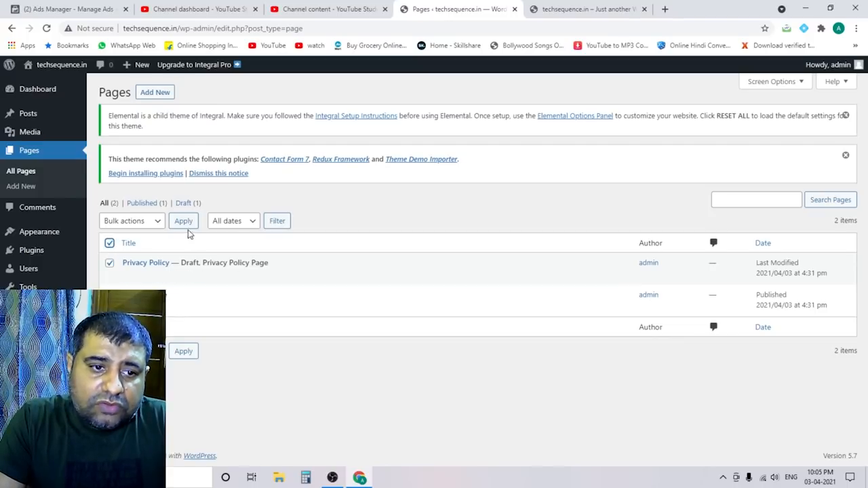
pyautogui.click(154, 221)
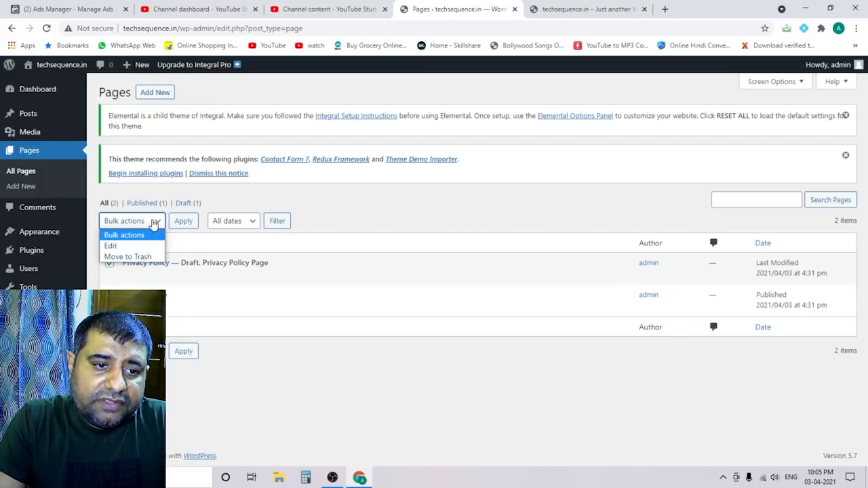
pyautogui.click(128, 256)
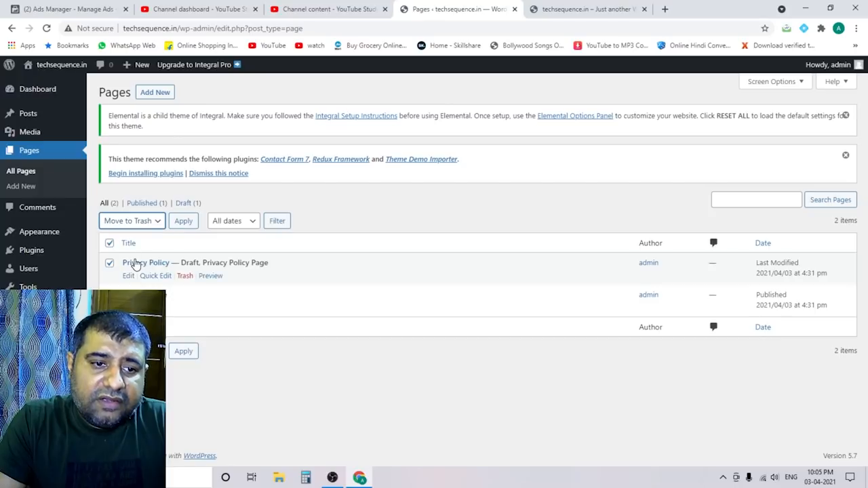
pyautogui.click(184, 222)
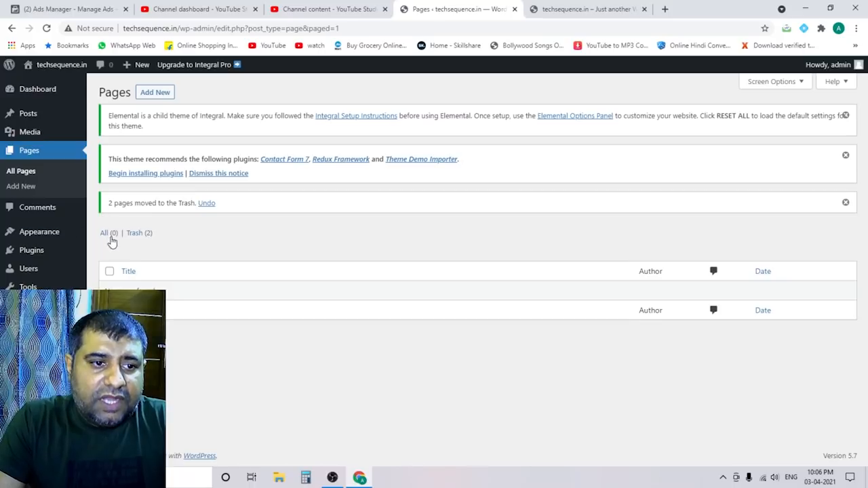
# Step: Add a new page titled "Home" and publish it
pyautogui.click(24, 188)
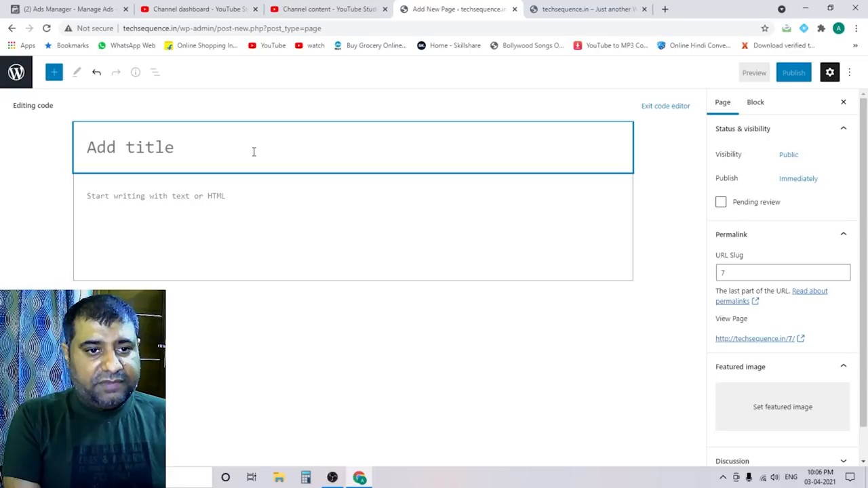
pyautogui.write('h')
pyautogui.press('BackSpace')
pyautogui.write('Home')
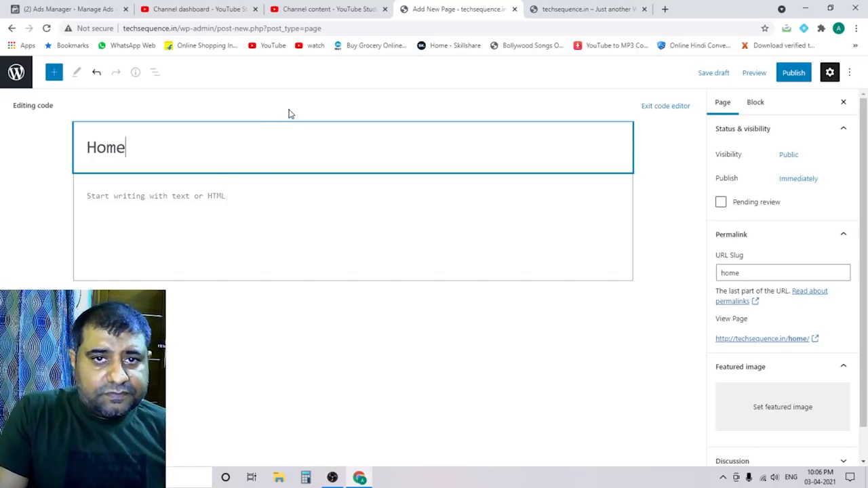
pyautogui.click(786, 76)
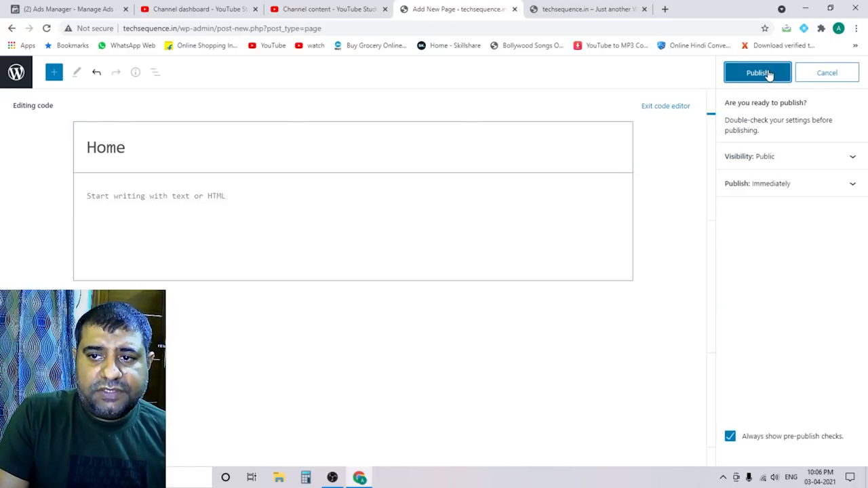
pyautogui.click(769, 75)
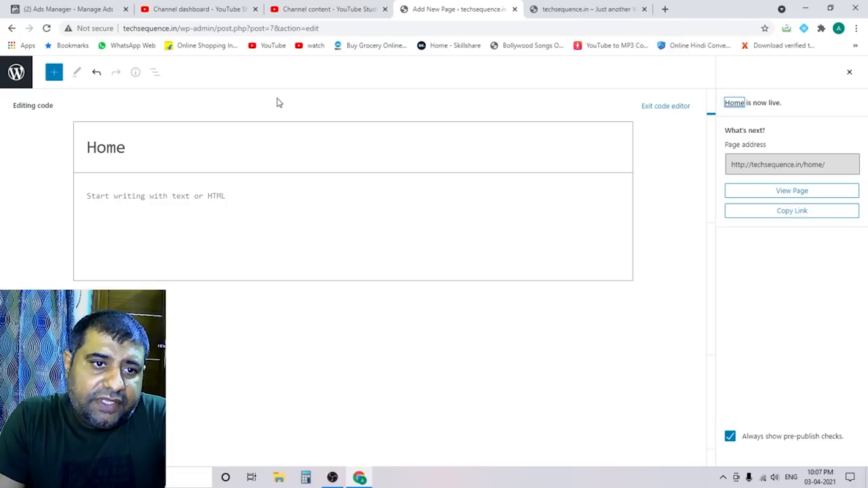
# Step: Leave the editor for the list of pages and reload the front page in the other browser tab
pyautogui.click(16, 72)
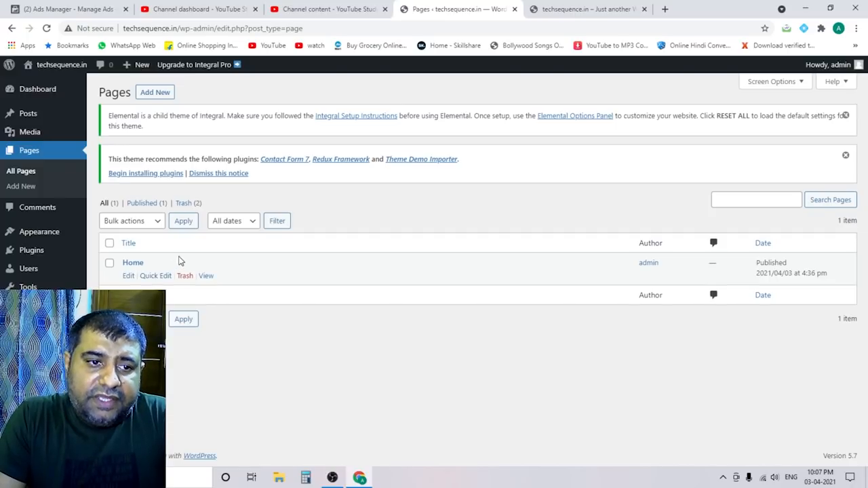
pyautogui.click(584, 8)
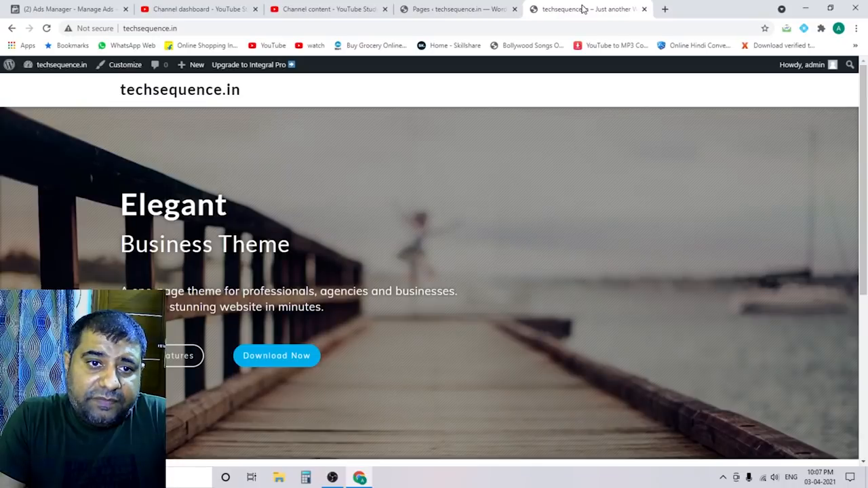
pyautogui.click(47, 28)
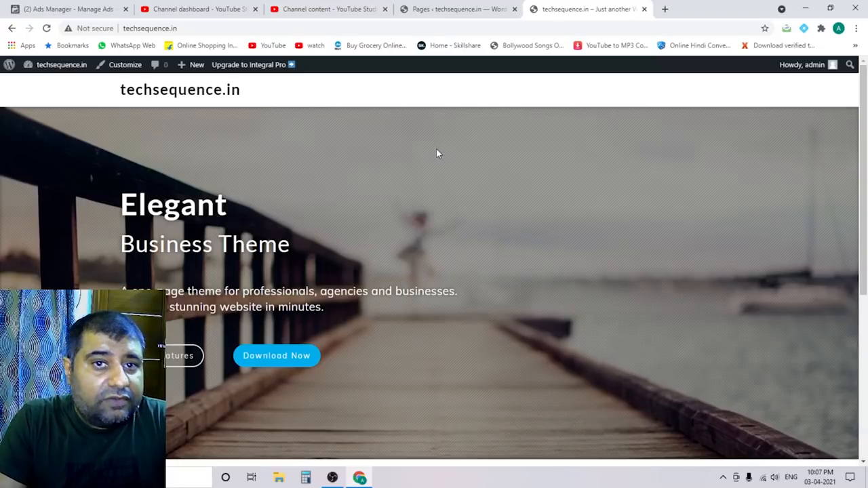
# Step: Open the site's menu editor in the admin tab and compare the menu structure with the front page in the other tab
pyautogui.click(457, 9)
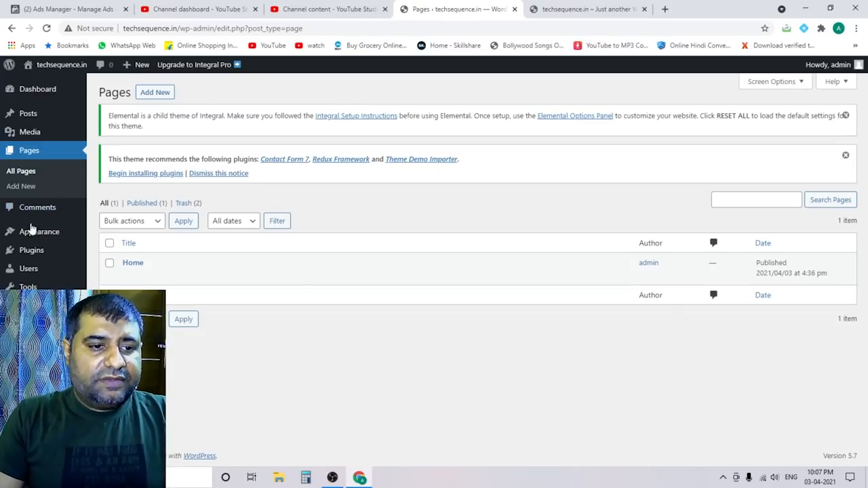
pyautogui.moveTo(35, 229)
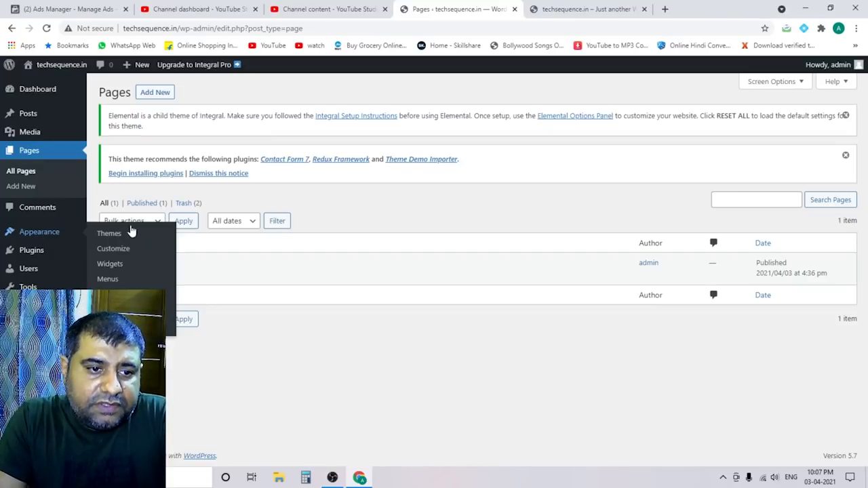
pyautogui.click(109, 280)
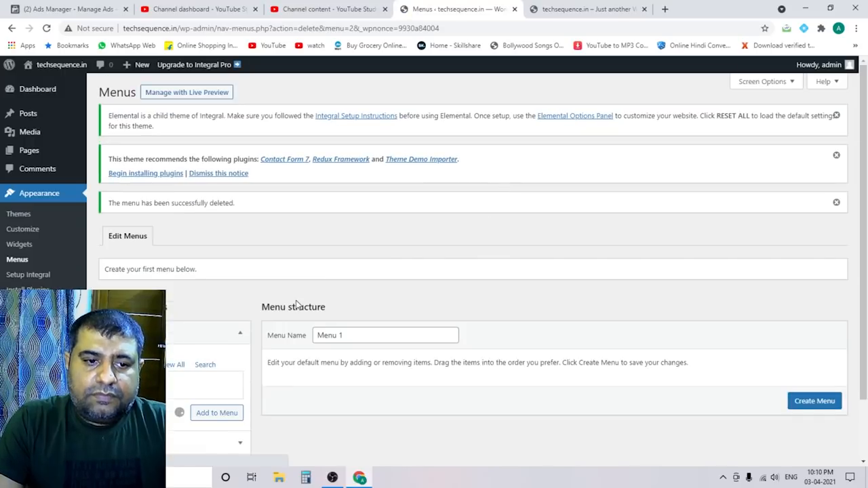
pyautogui.scroll(-1, 296, 304)
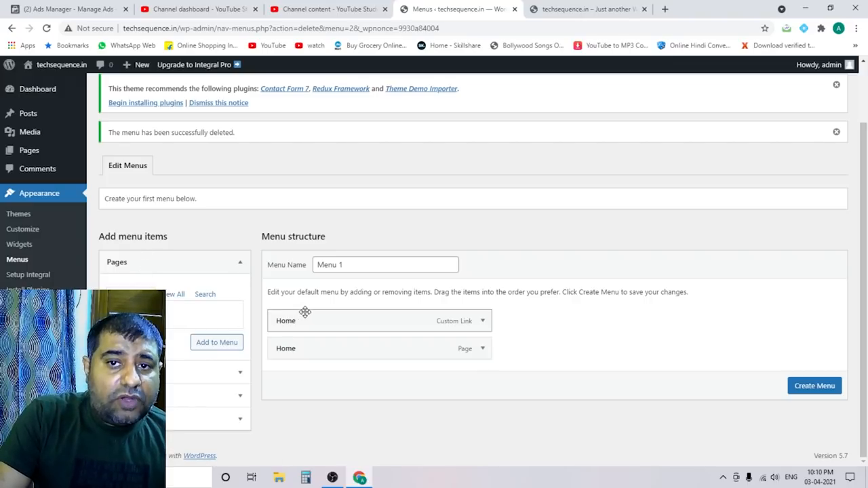
pyautogui.click(543, 8)
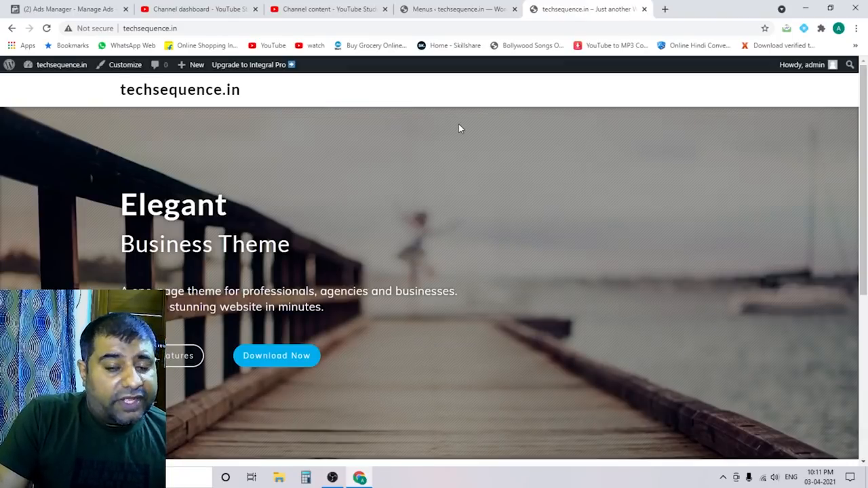
pyautogui.click(435, 8)
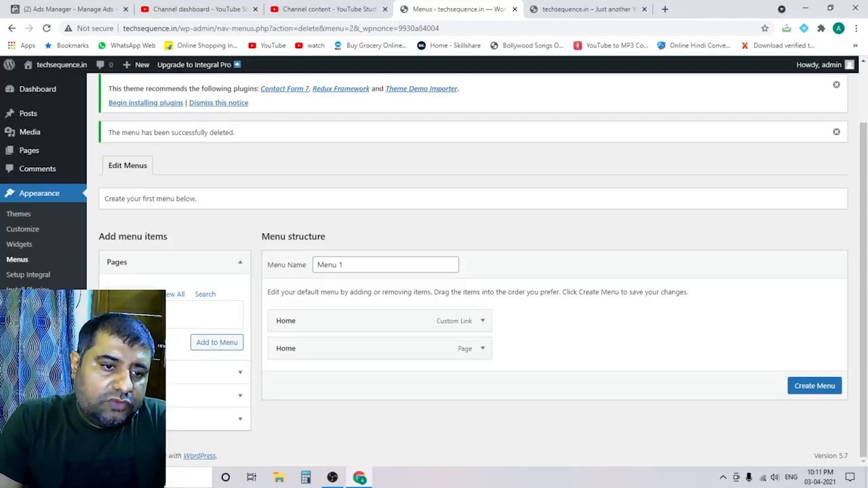
# Step: Add the Home page to Menu 1, and remove the Home custom link and the duplicate Home page item
pyautogui.click(217, 343)
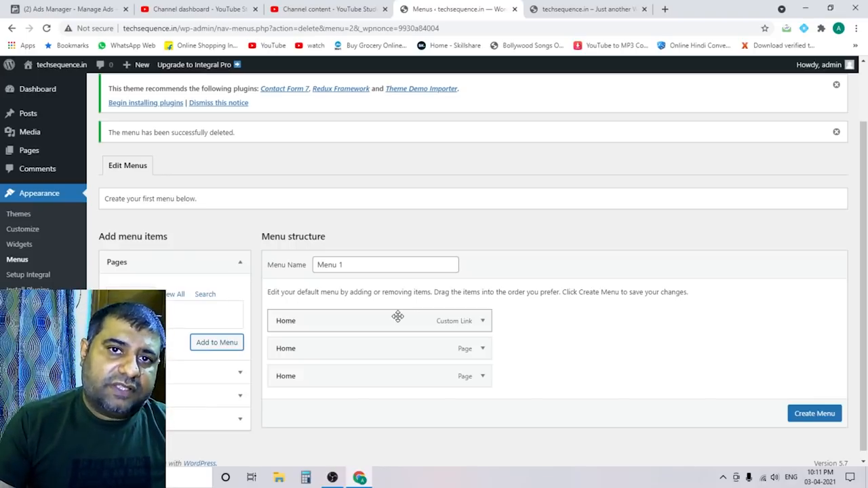
pyautogui.click(481, 322)
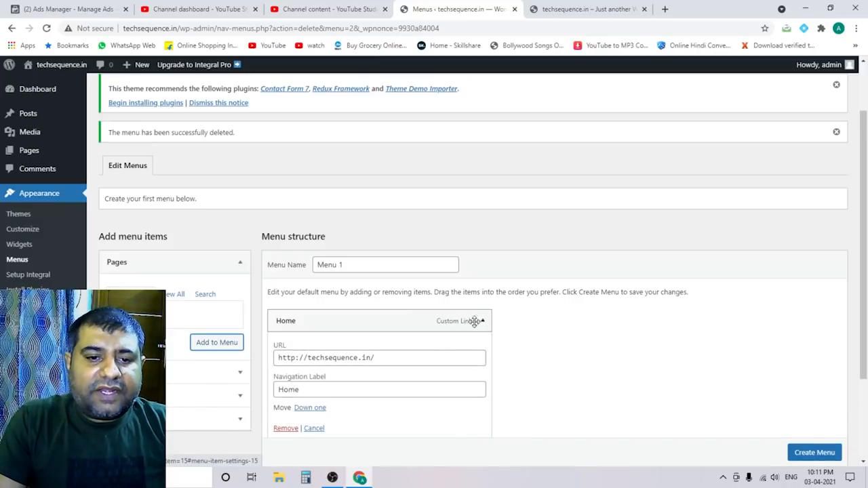
pyautogui.scroll(-1, 285, 396)
pyautogui.click(291, 374)
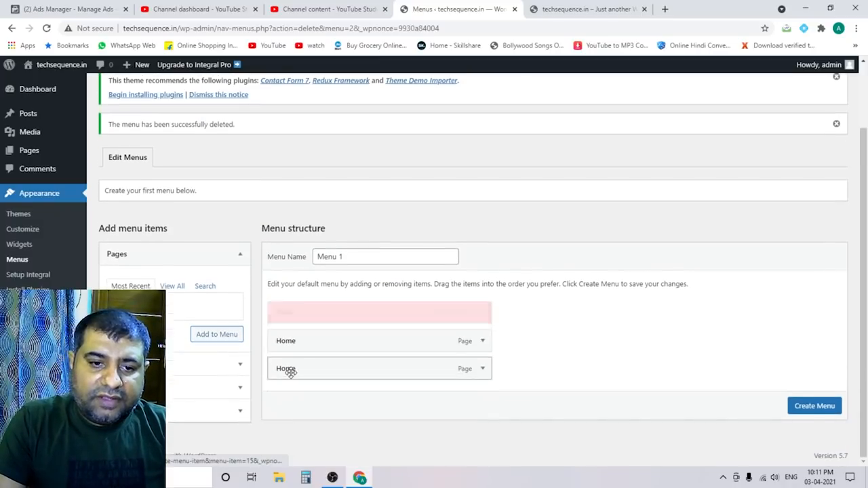
pyautogui.click(476, 323)
pyautogui.click(278, 421)
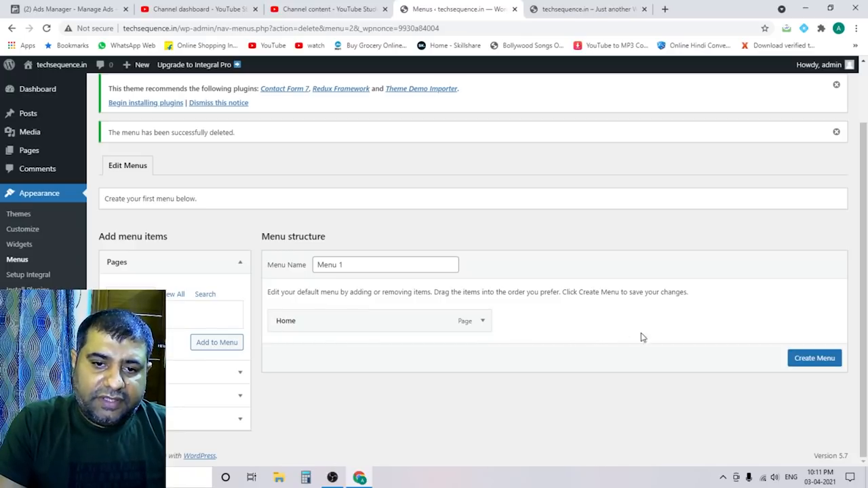
# Step: Create Menu 1 with the Home page item, display it in the Primary Menu location, and save it
pyautogui.click(816, 359)
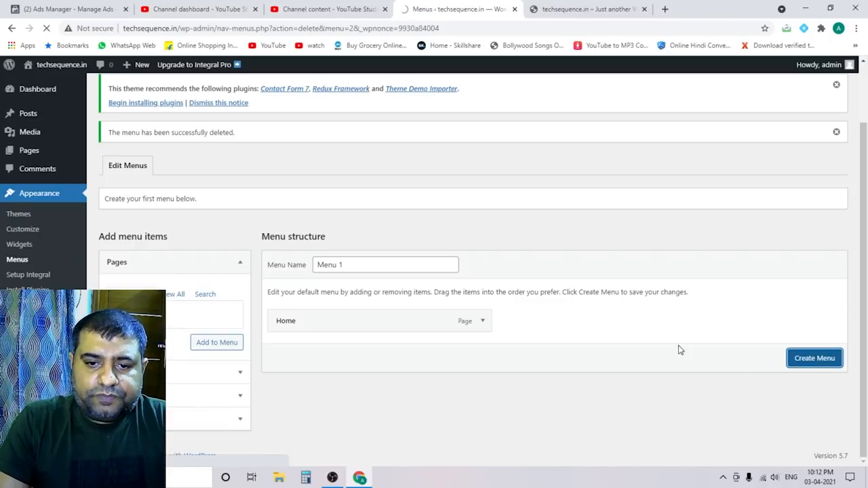
pyautogui.scroll(-2, 681, 350)
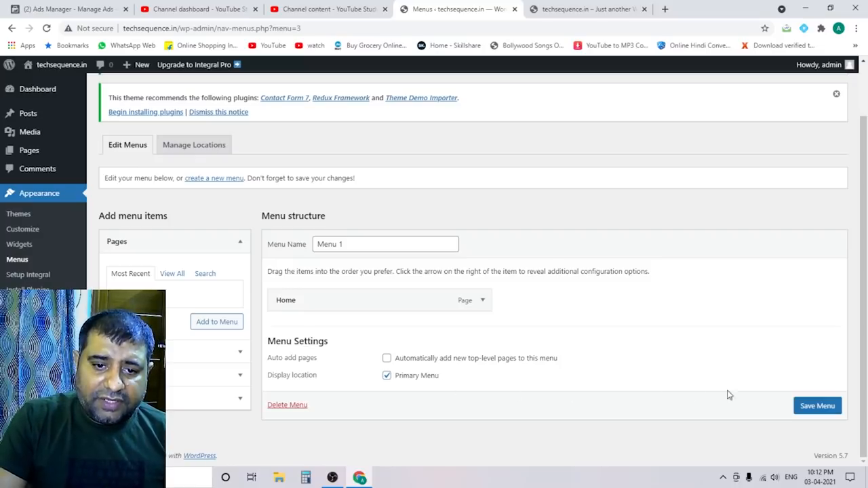
pyautogui.click(814, 409)
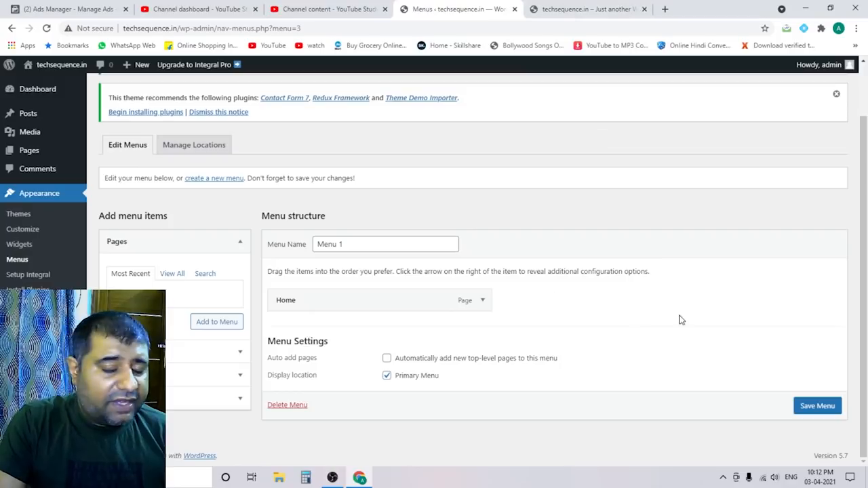
pyautogui.click(825, 406)
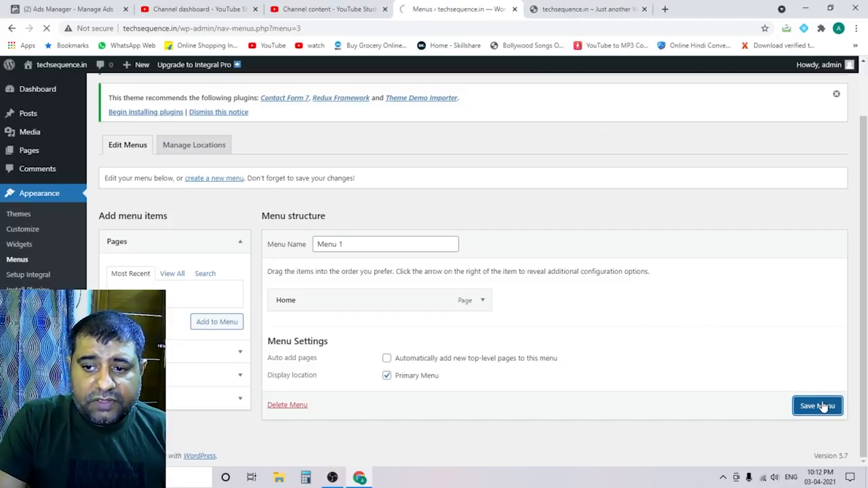
pyautogui.scroll(-1, 689, 383)
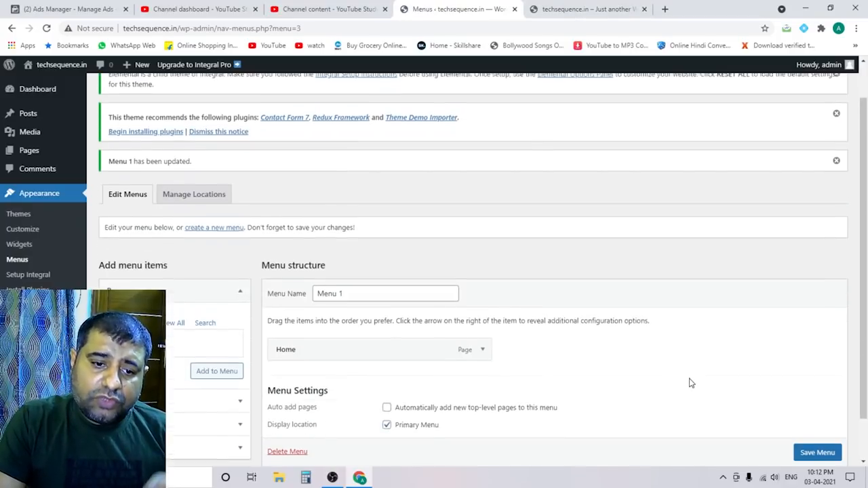
pyautogui.scroll(-1, 689, 383)
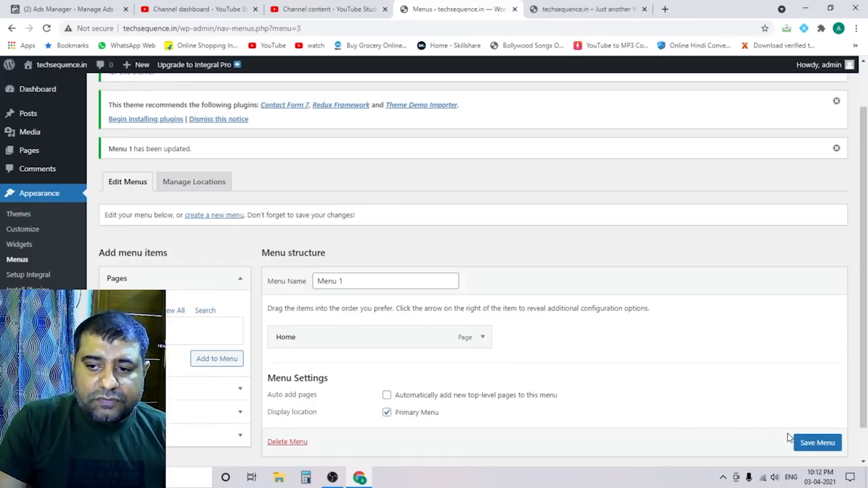
# Step: Reload the front page in the other browser tab and follow the Home link in its navigation menu
pyautogui.click(575, 7)
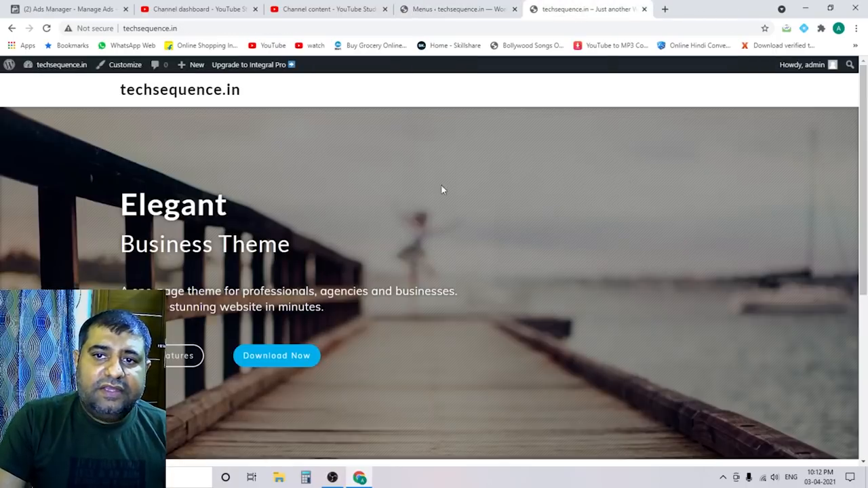
pyautogui.click(44, 30)
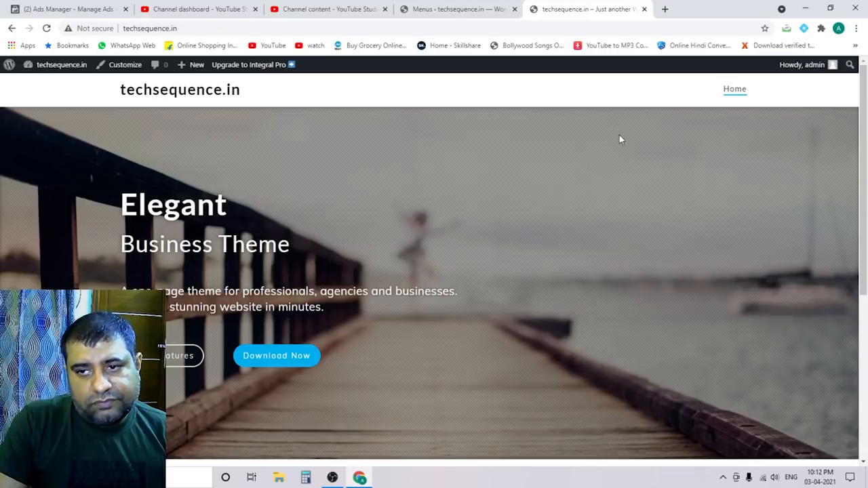
pyautogui.click(734, 89)
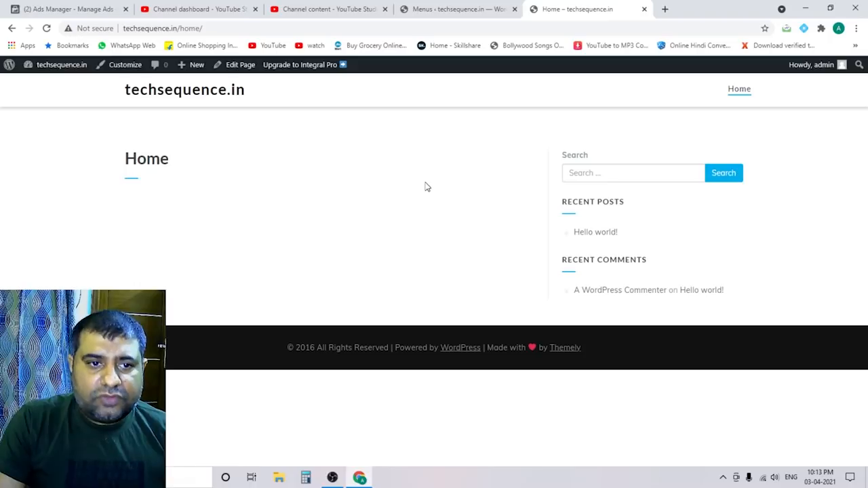
# Step: Add a new page titled "About us" from the admin tab, publish it, and return to the list of pages
pyautogui.click(459, 11)
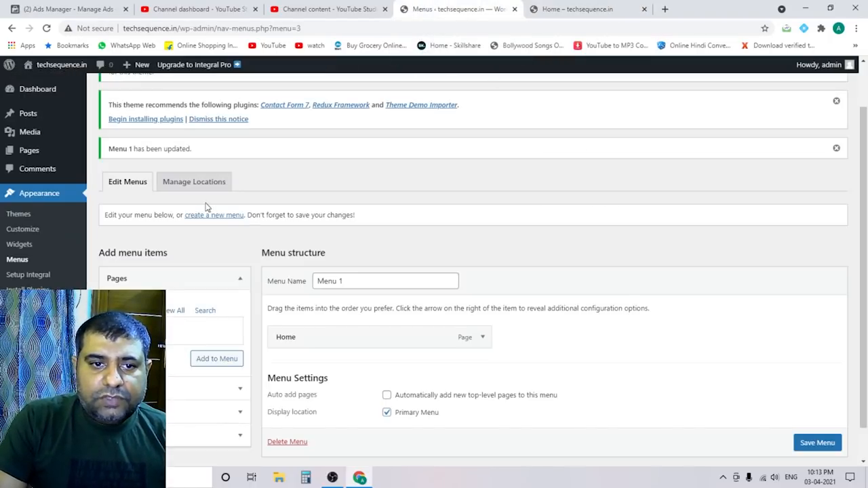
pyautogui.moveTo(34, 151)
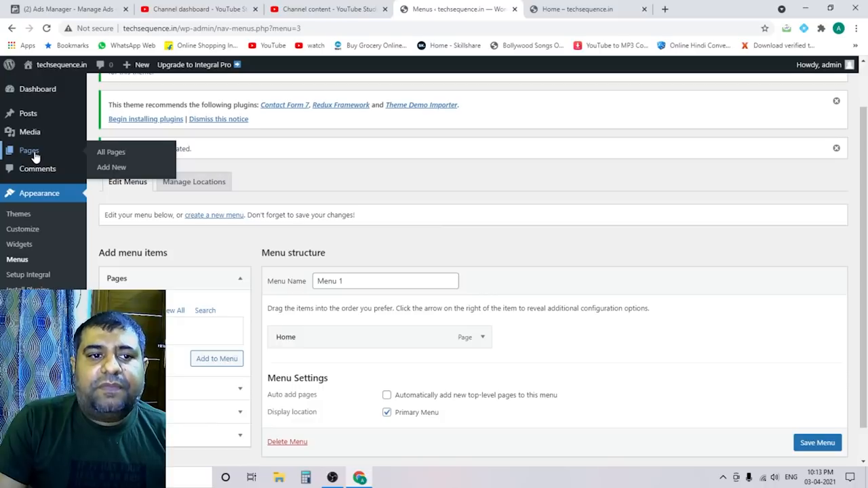
pyautogui.click(116, 167)
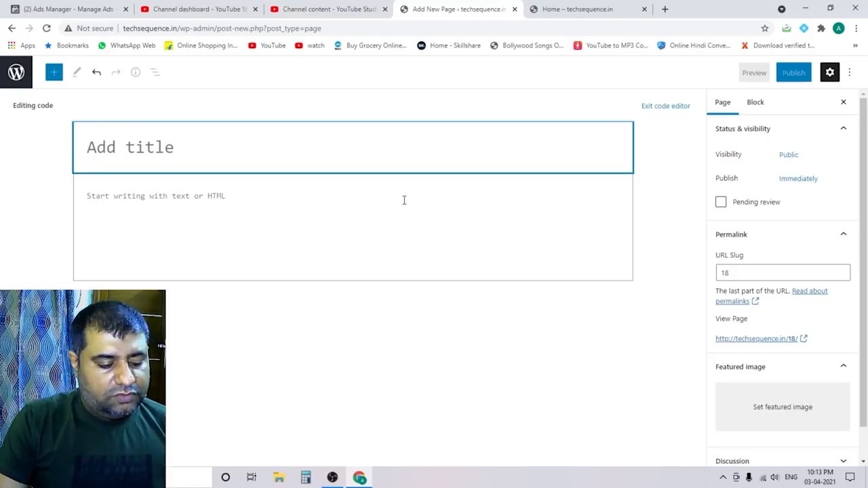
pyautogui.write('a')
pyautogui.press('BackSpace')
pyautogui.write('About')
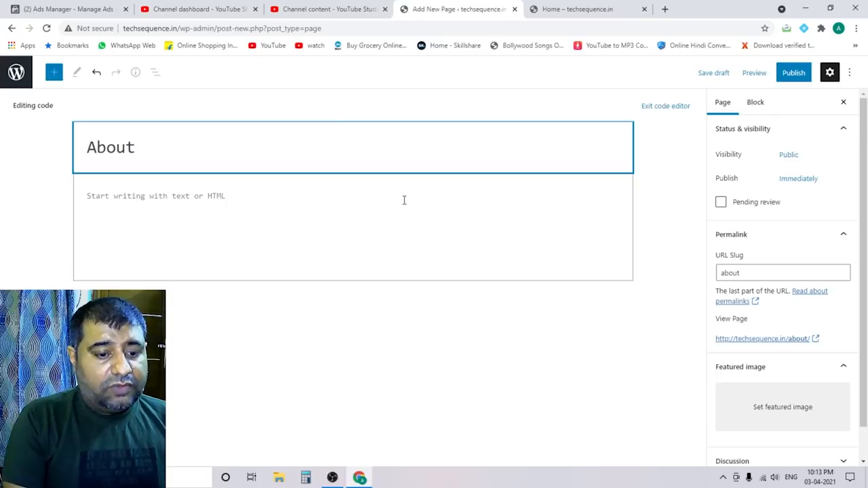
pyautogui.write(' us')
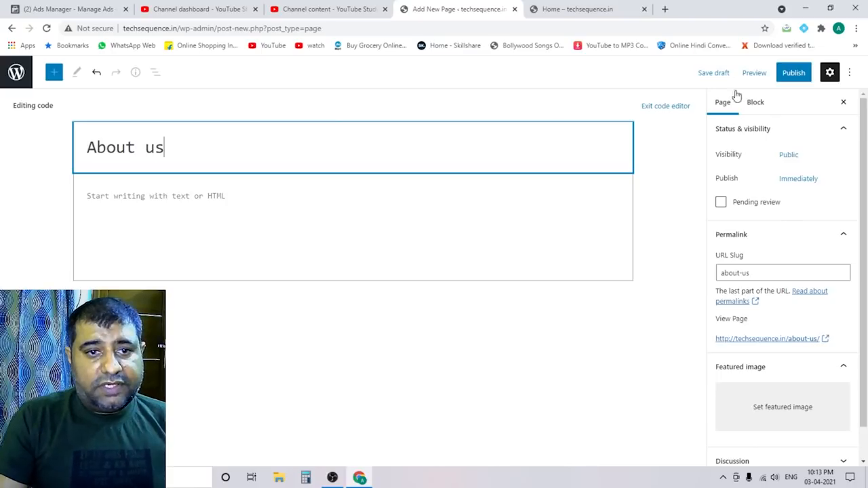
pyautogui.click(790, 75)
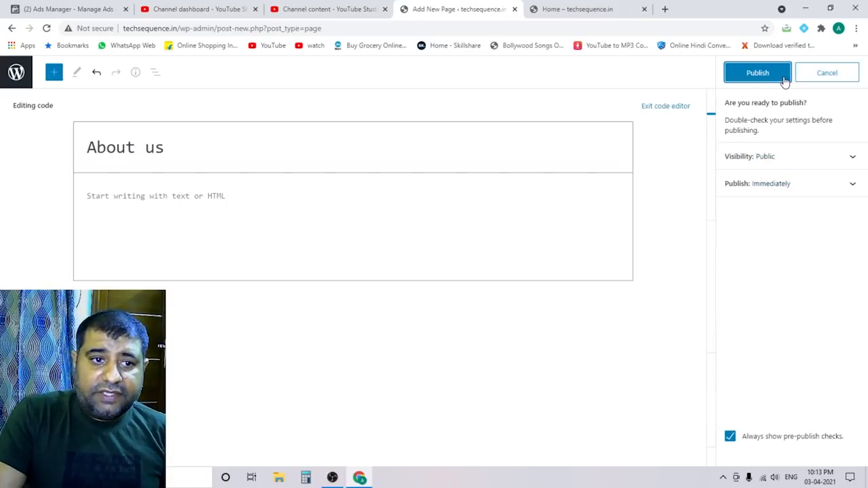
pyautogui.click(748, 72)
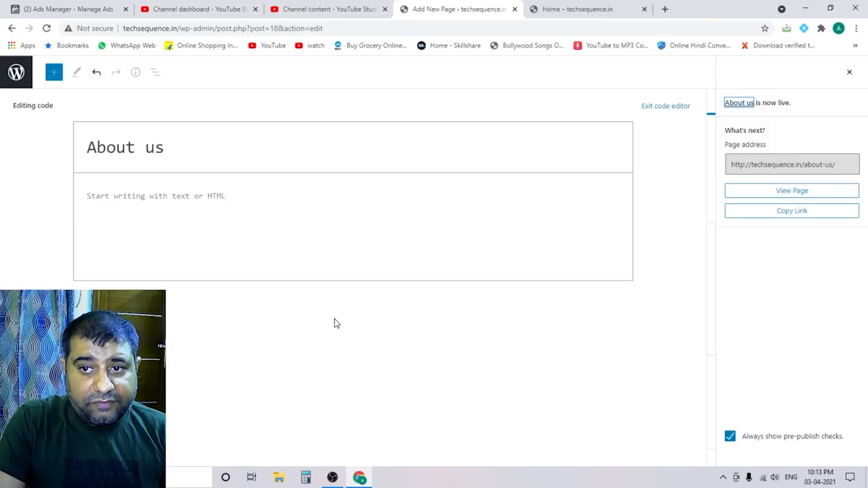
pyautogui.click(22, 79)
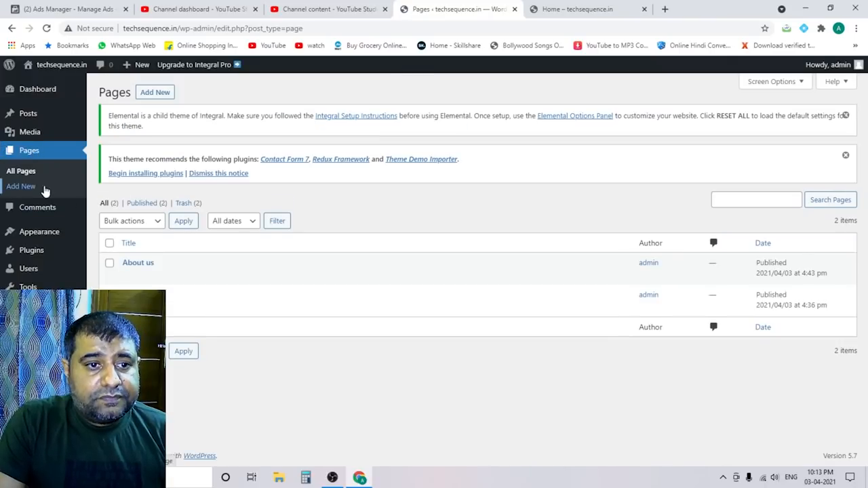
# Step: Add a new page titled "Contact us", publish it, and return to the list of pages
pyautogui.click(34, 189)
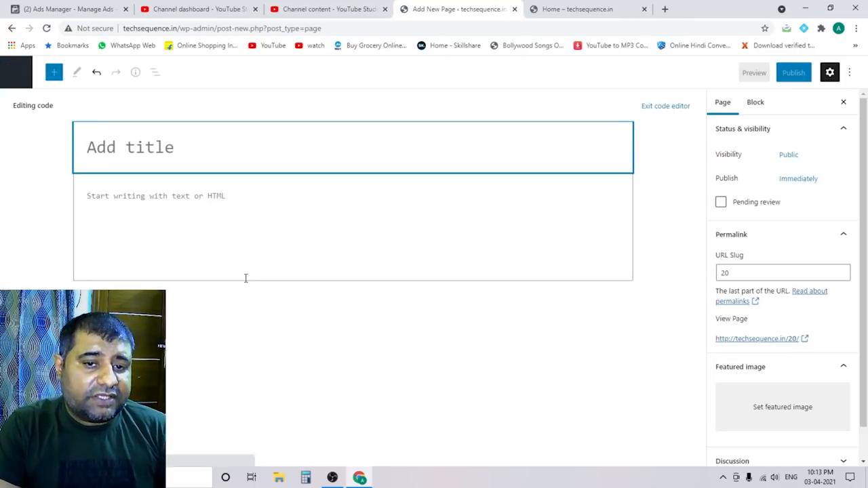
pyautogui.write('C')
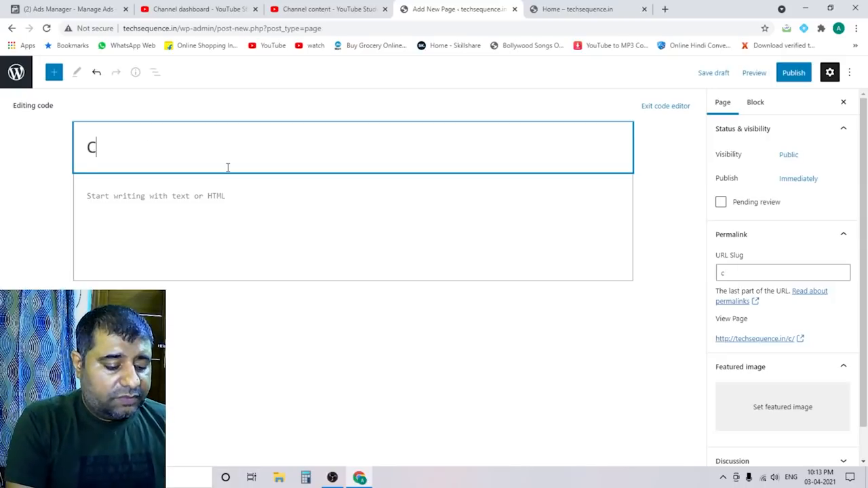
pyautogui.write('ontact us')
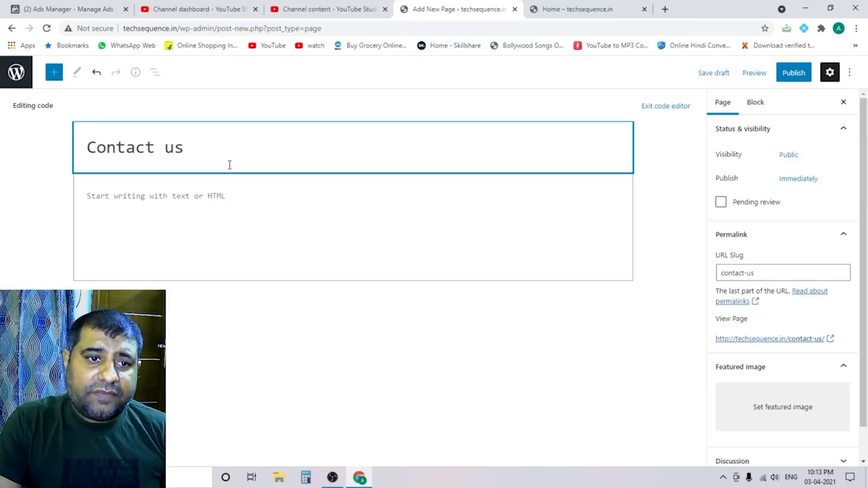
pyautogui.click(793, 73)
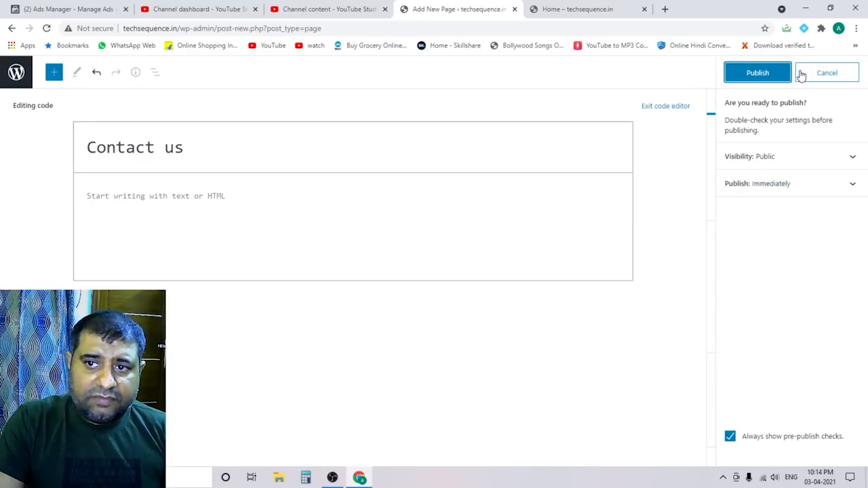
pyautogui.click(747, 77)
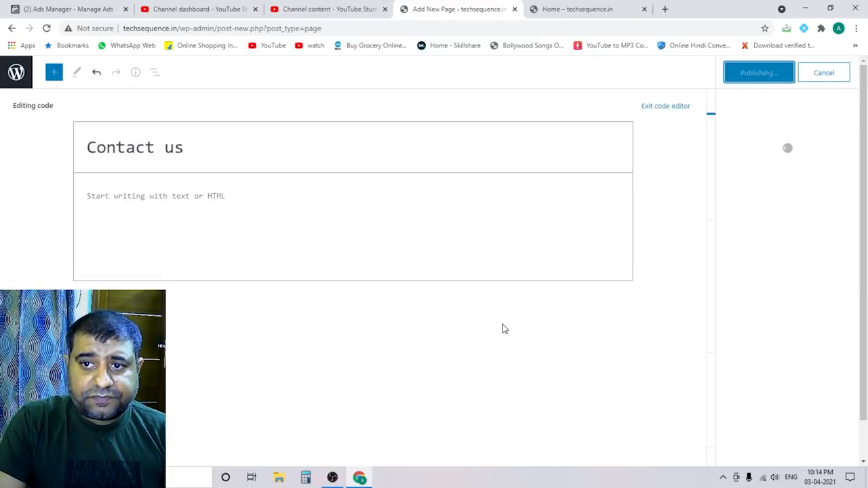
pyautogui.click(17, 72)
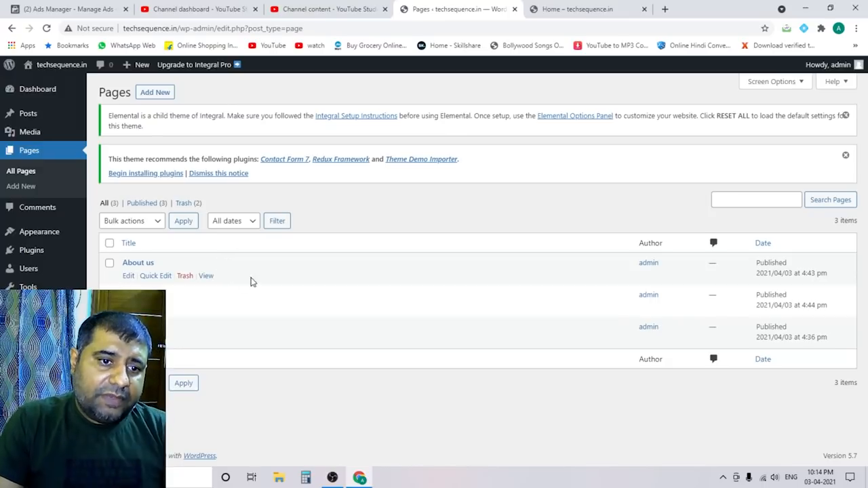
# Step: Add the Contact us and About us pages to Menu 1 below Home and save the menu
pyautogui.moveTo(44, 241)
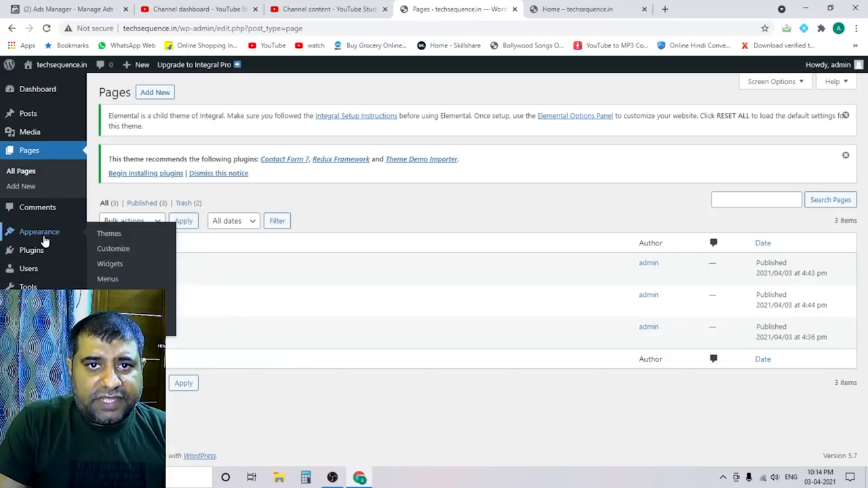
pyautogui.click(114, 284)
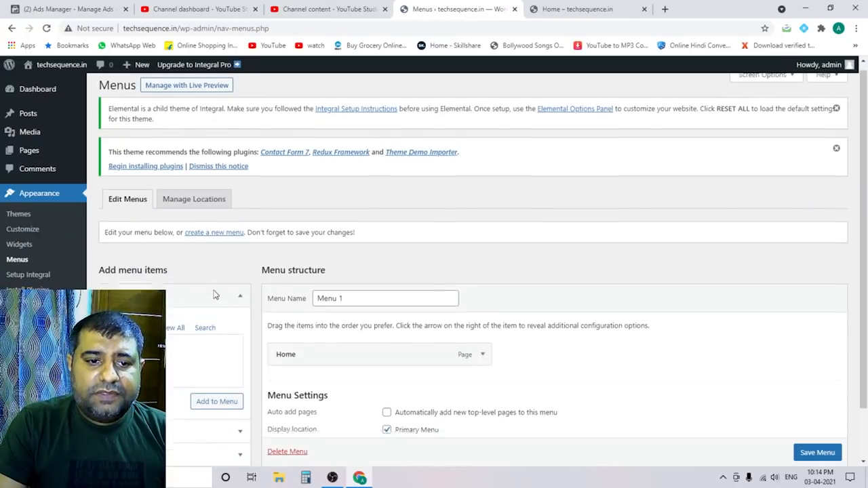
pyautogui.scroll(-1, 216, 308)
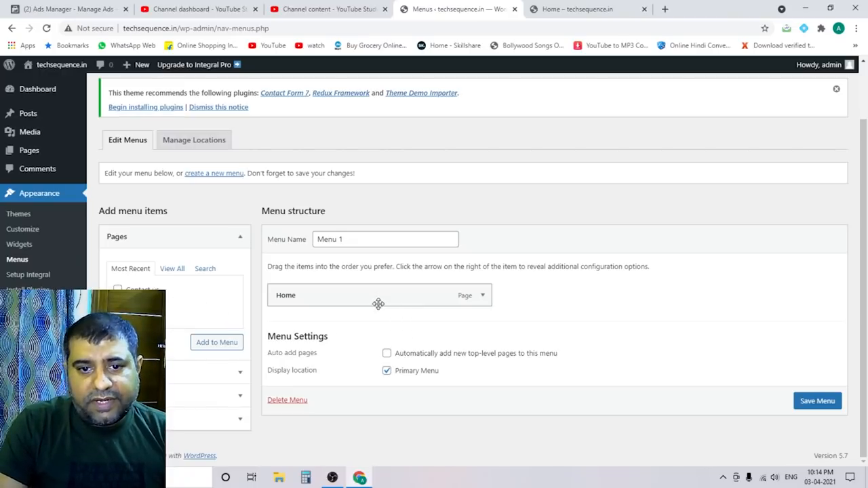
pyautogui.click(216, 344)
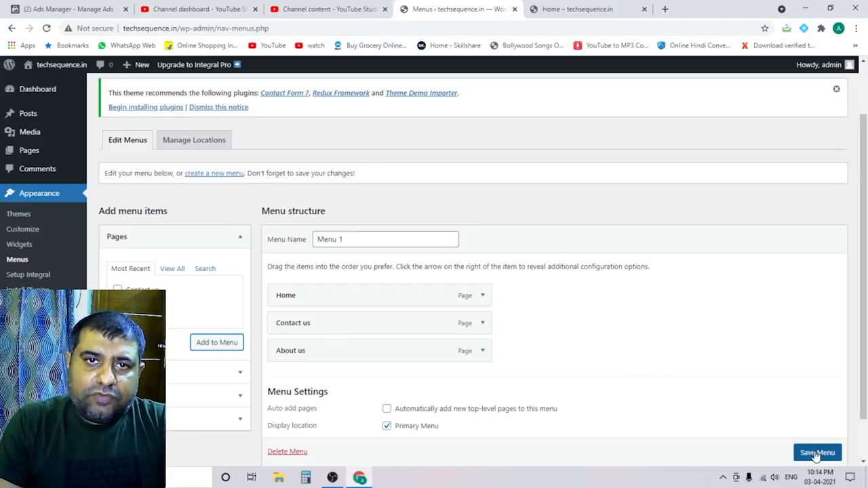
pyautogui.scroll(-1, 816, 456)
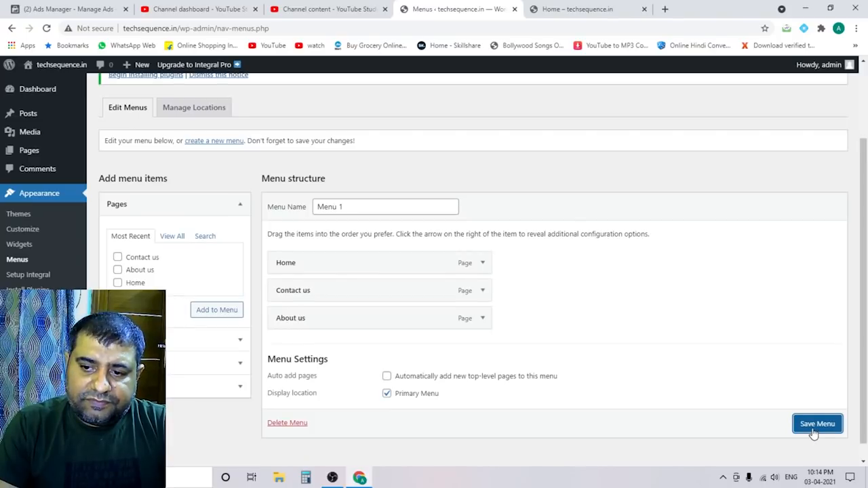
pyautogui.click(814, 427)
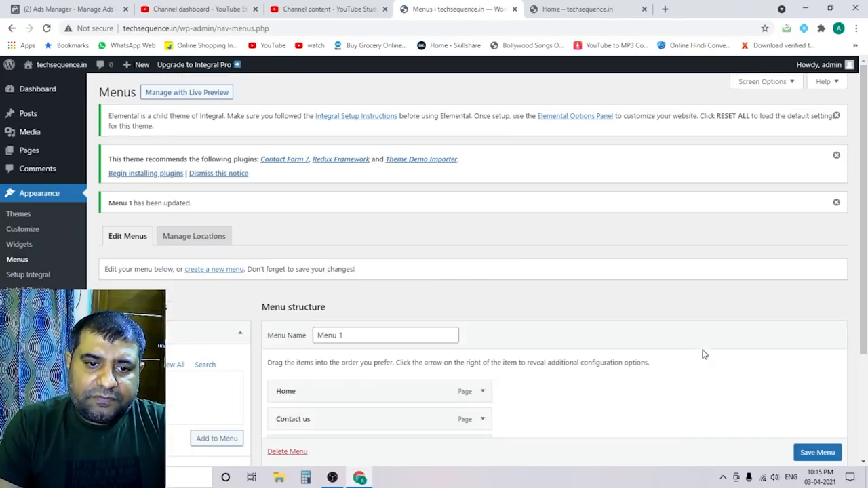
# Step: Reload the site in the other tab, try the Contact us menu link, and look through the front page's content
pyautogui.click(611, 8)
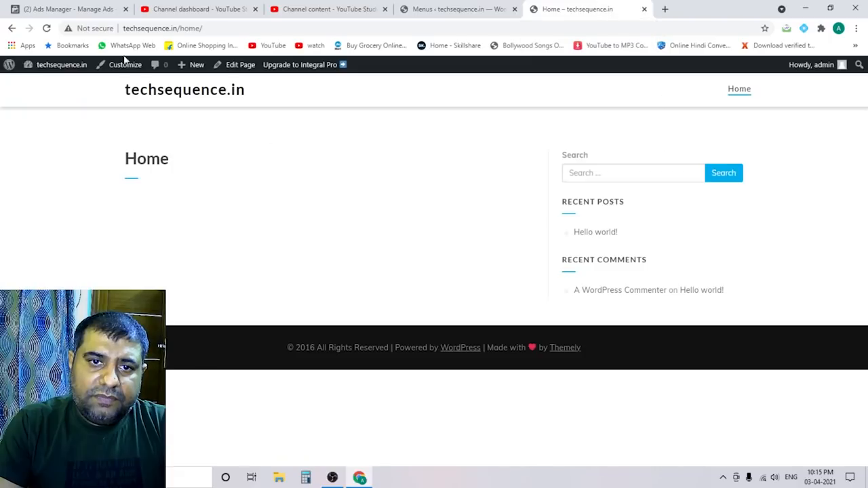
pyautogui.click(46, 28)
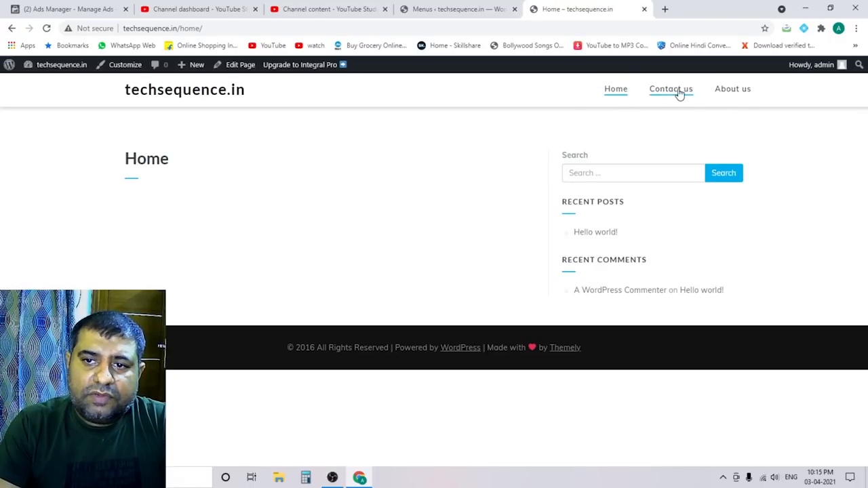
pyautogui.click(176, 93)
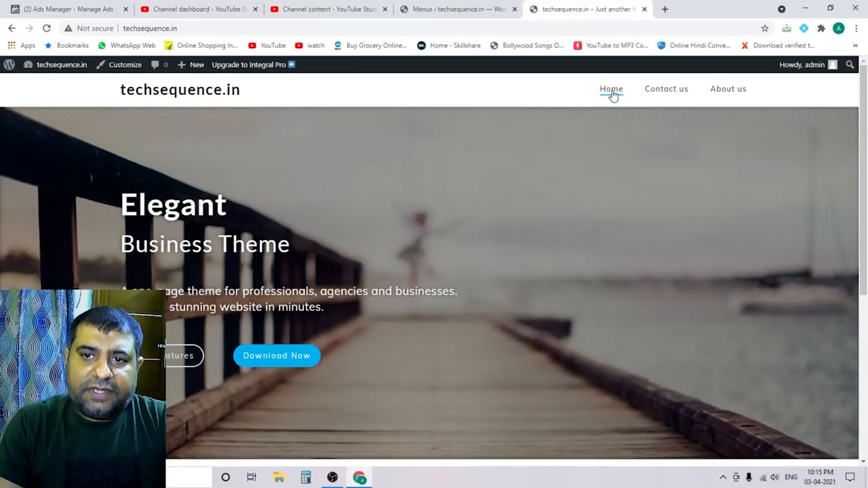
pyautogui.click(661, 98)
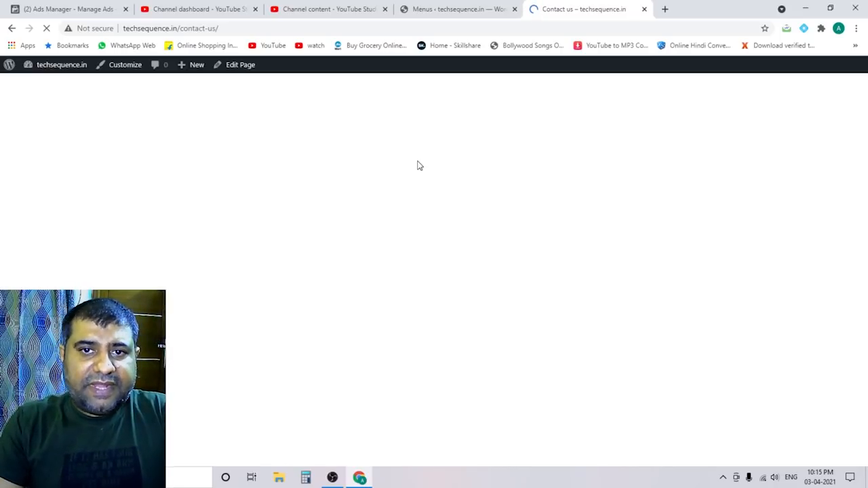
pyautogui.click(459, 9)
pyautogui.click(618, 8)
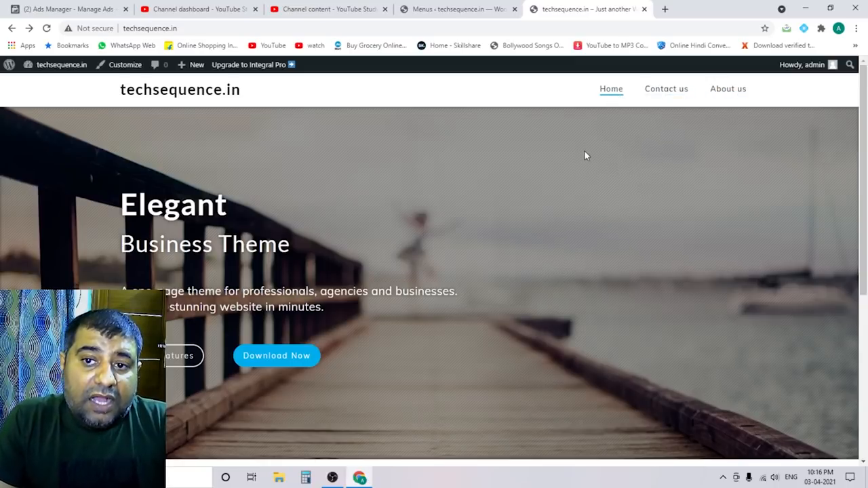
pyautogui.scroll(-5, 485, 223)
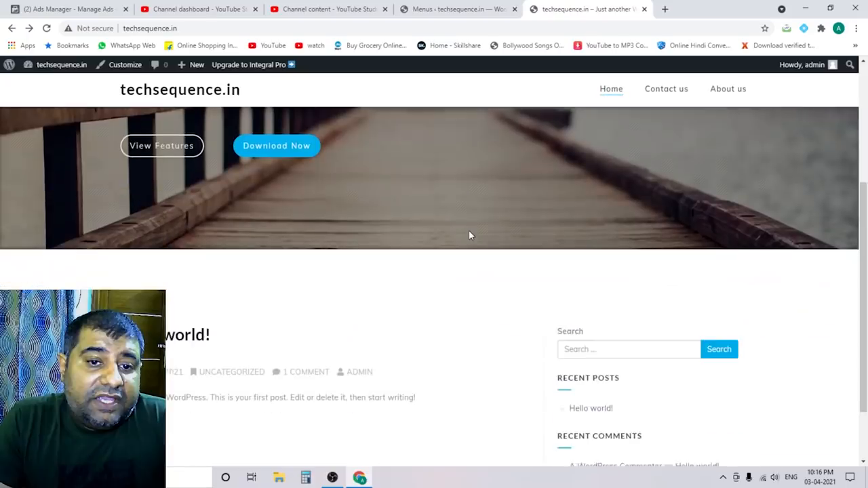
pyautogui.scroll(5, 470, 235)
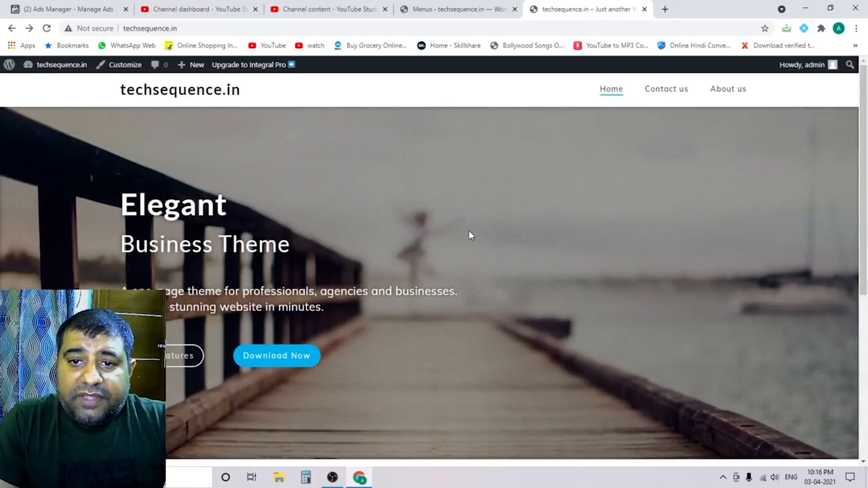
pyautogui.scroll(-2, 468, 234)
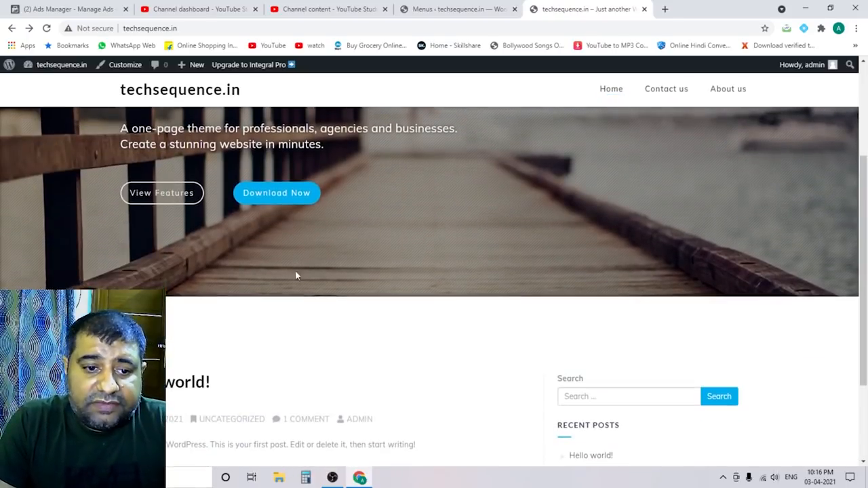
pyautogui.scroll(2, 395, 320)
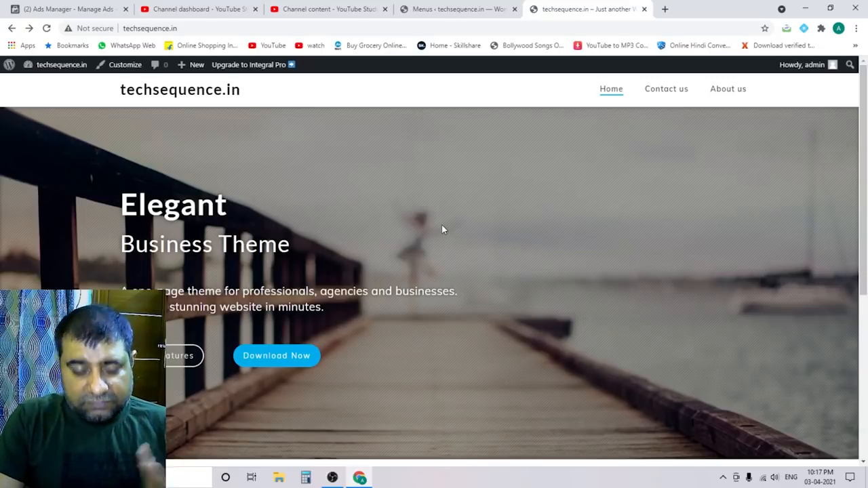
# Step: Return to the admin tab and open the list of all posts
pyautogui.click(447, 8)
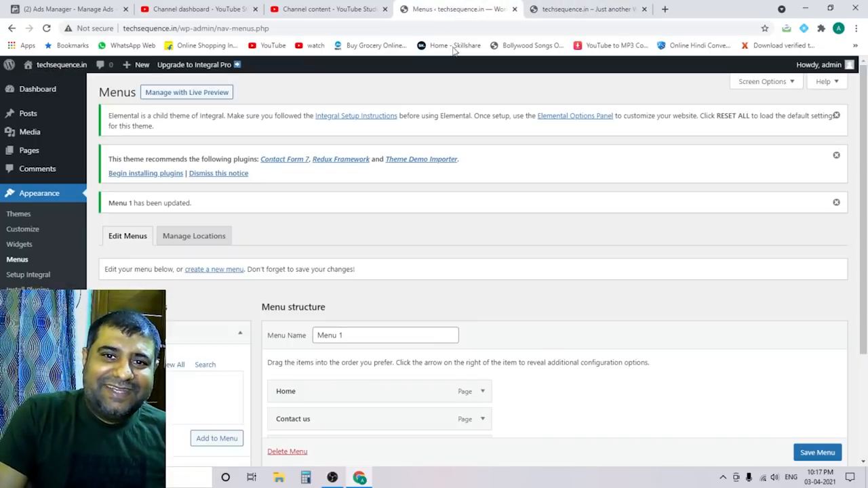
pyautogui.scroll(-1, 510, 213)
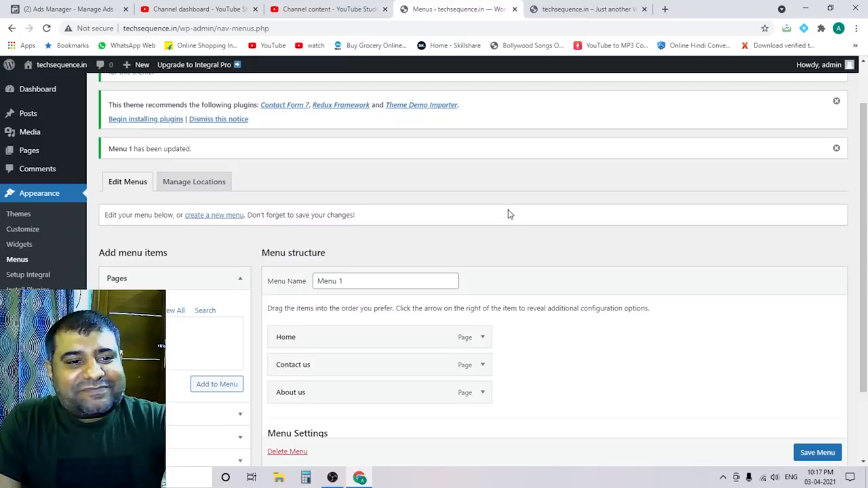
pyautogui.scroll(1, 505, 212)
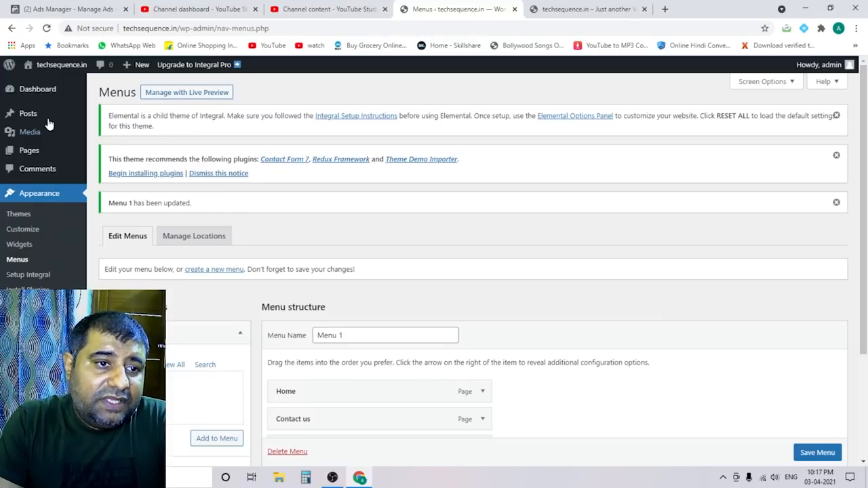
pyautogui.moveTo(36, 120)
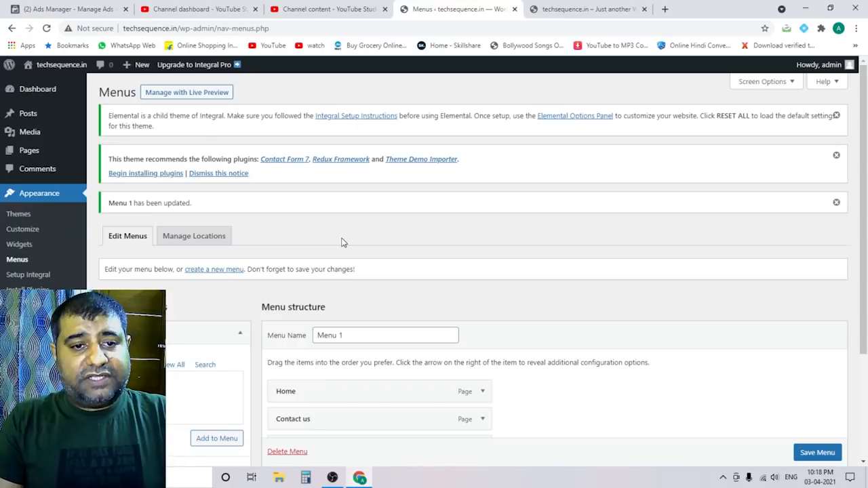
pyautogui.moveTo(27, 155)
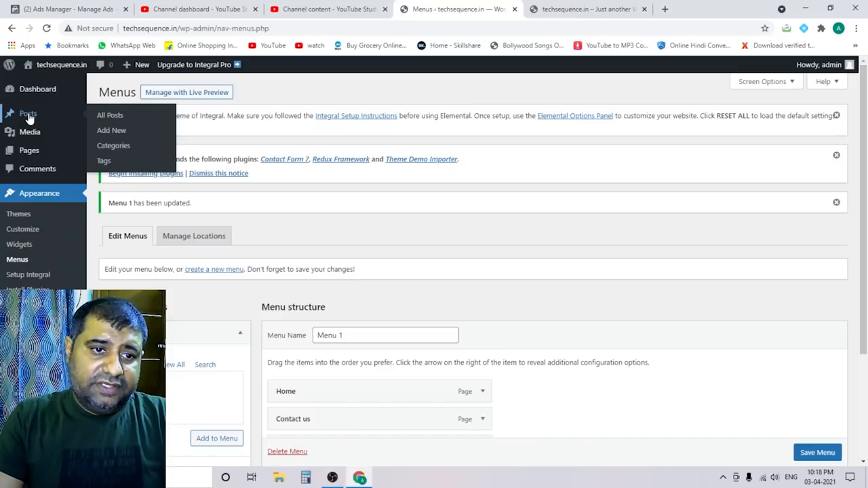
pyautogui.click(110, 116)
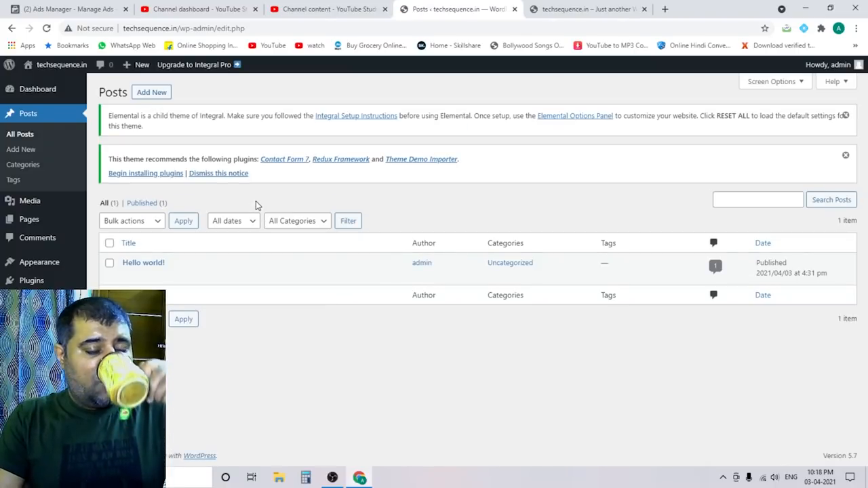
# Step: Look at the "Hello world!" post on the site's front page, and open that post for editing from the admin list
pyautogui.moveTo(141, 277)
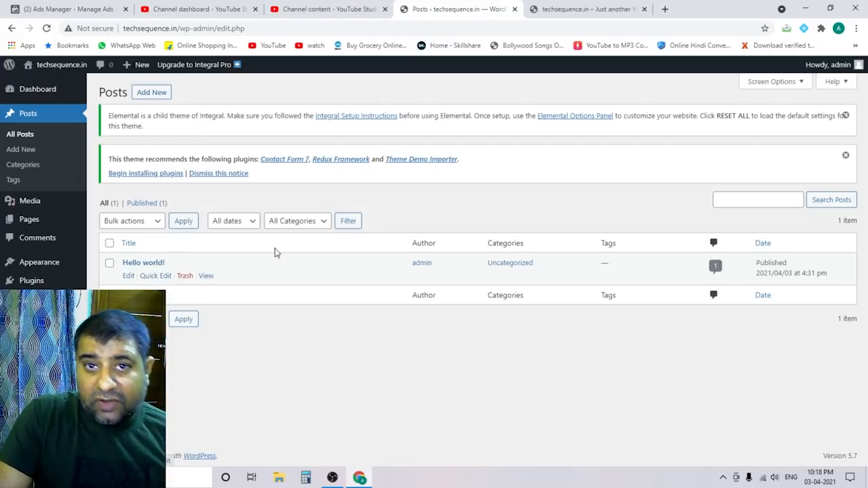
pyautogui.click(607, 8)
pyautogui.scroll(-10, 354, 325)
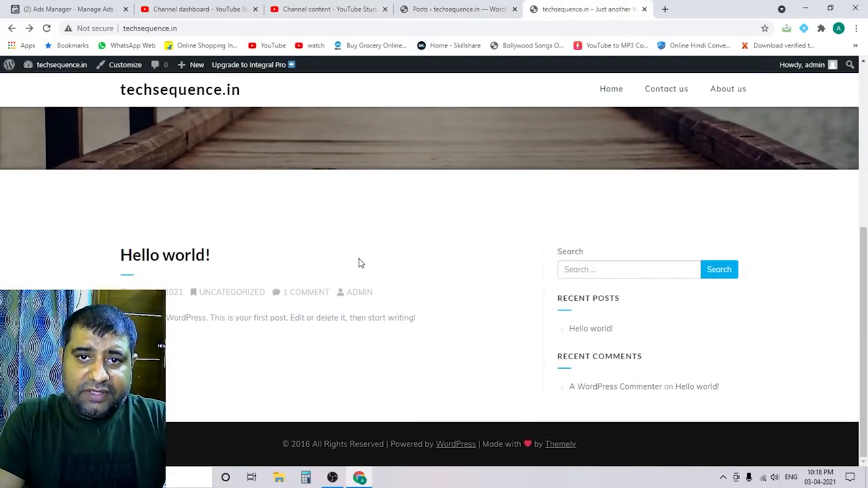
pyautogui.click(441, 8)
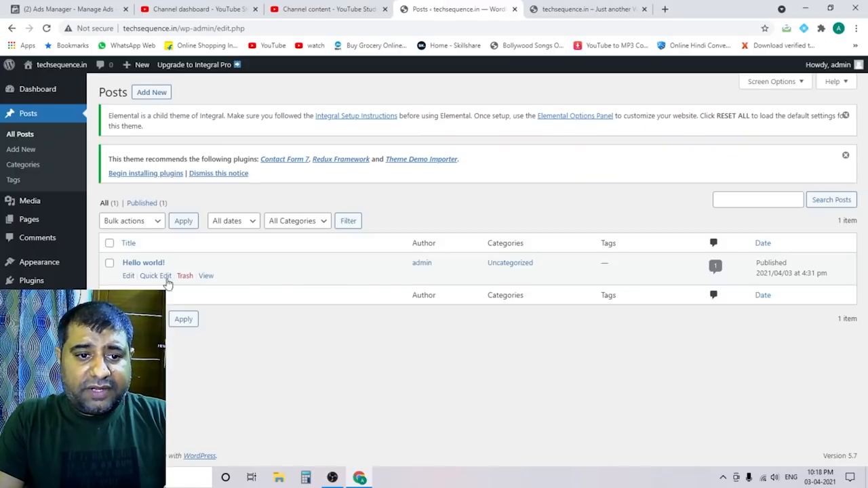
pyautogui.click(130, 276)
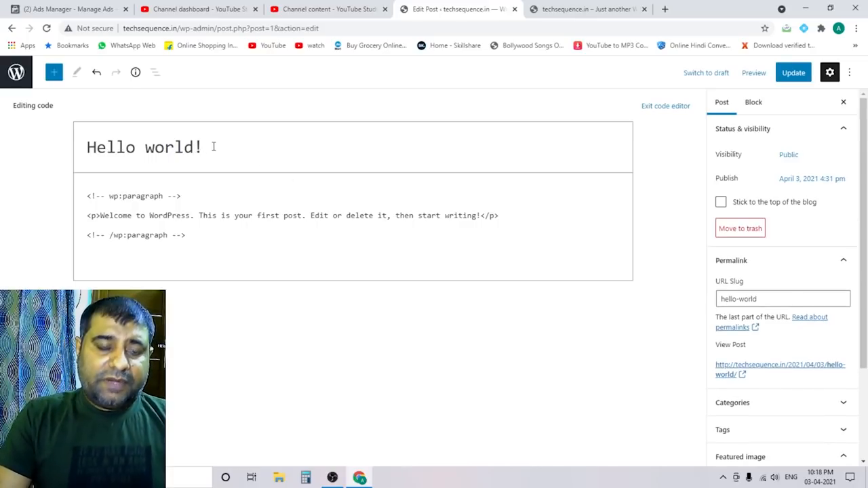
# Step: Replace the post's title with "Techsequence"
pyautogui.moveTo(215, 147); pyautogui.dragTo(43, 149)
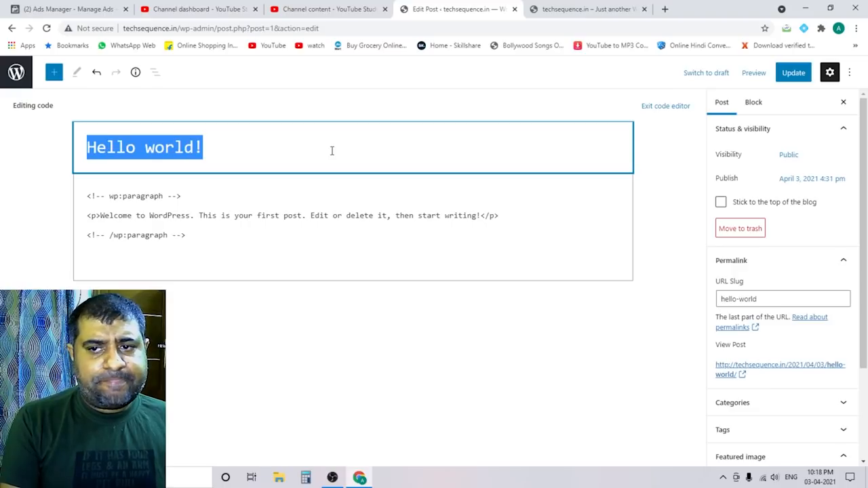
pyautogui.press('BackSpace')
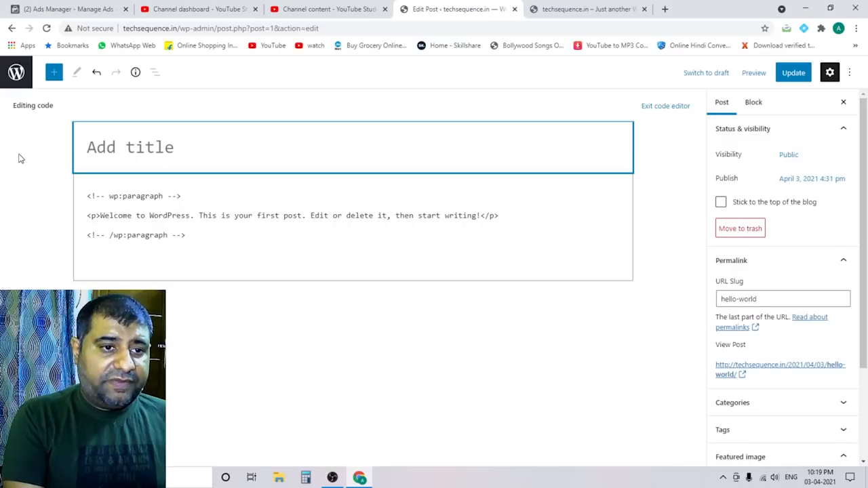
pyautogui.write('Te')
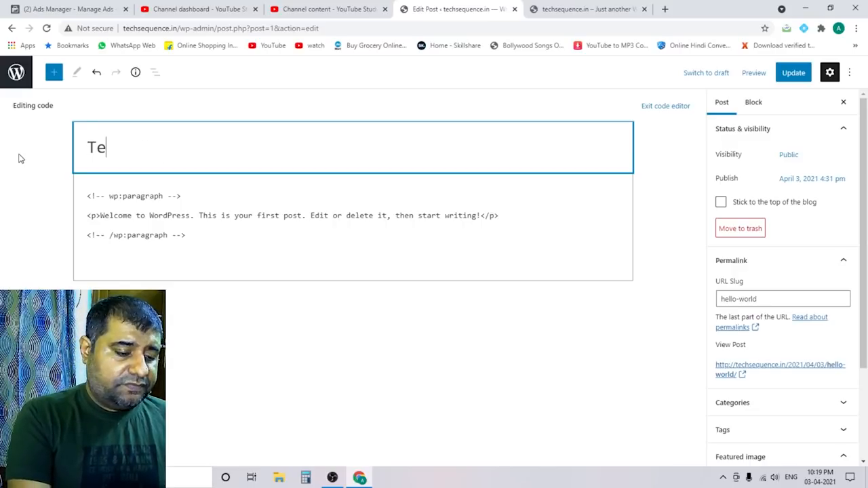
pyautogui.write('ch')
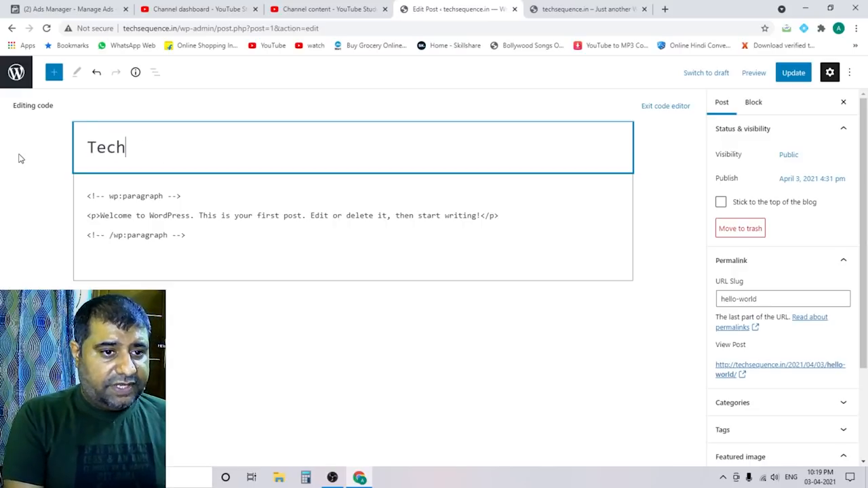
pyautogui.write('sequence')
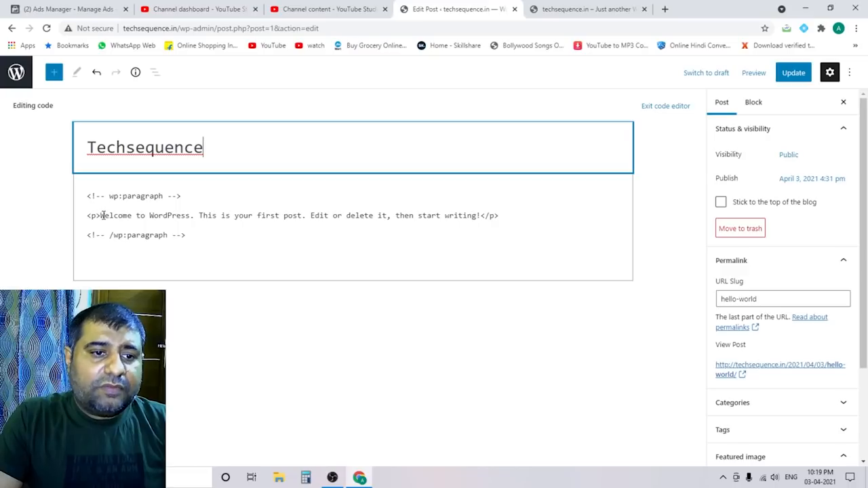
# Step: Replace the welcome text inside the post's paragraph tags with "Hello friends welcome to my page."
pyautogui.moveTo(99, 215); pyautogui.dragTo(477, 214)
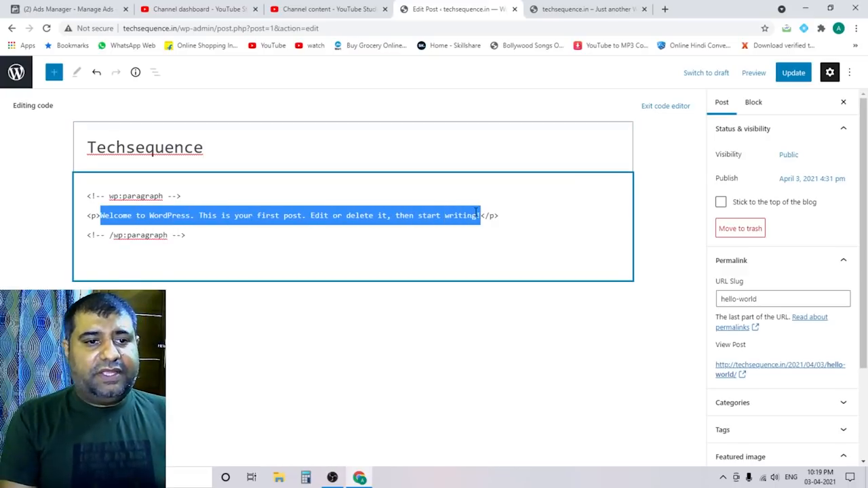
pyautogui.press('BackSpace')
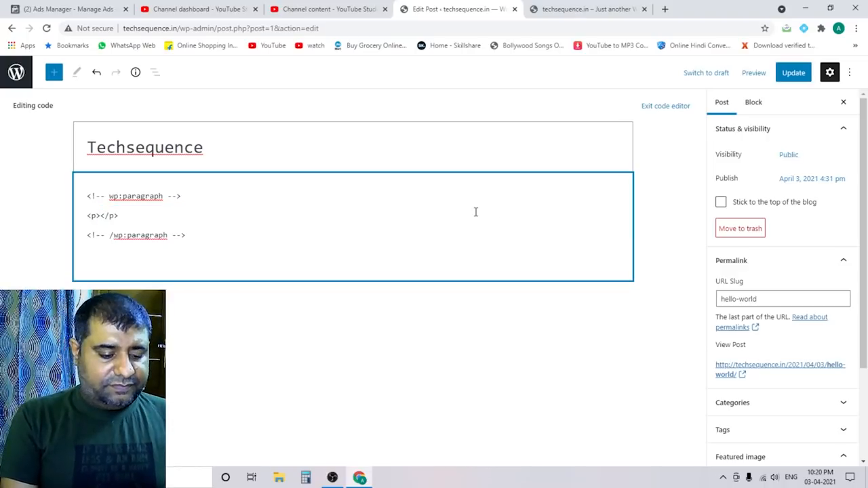
pyautogui.write('Helllo')
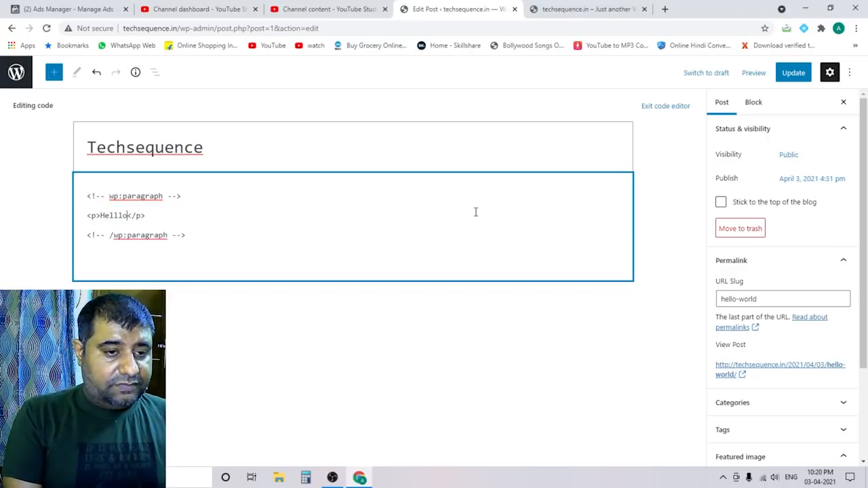
pyautogui.press('BackSpace')
pyautogui.press('BackSpace')
pyautogui.press('BackSpace')
pyautogui.write('lo friends welcome to')
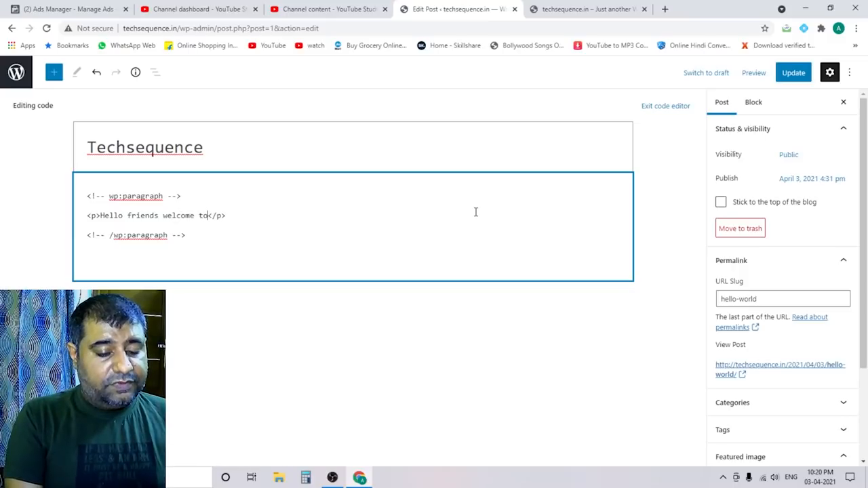
pyautogui.write(' my page')
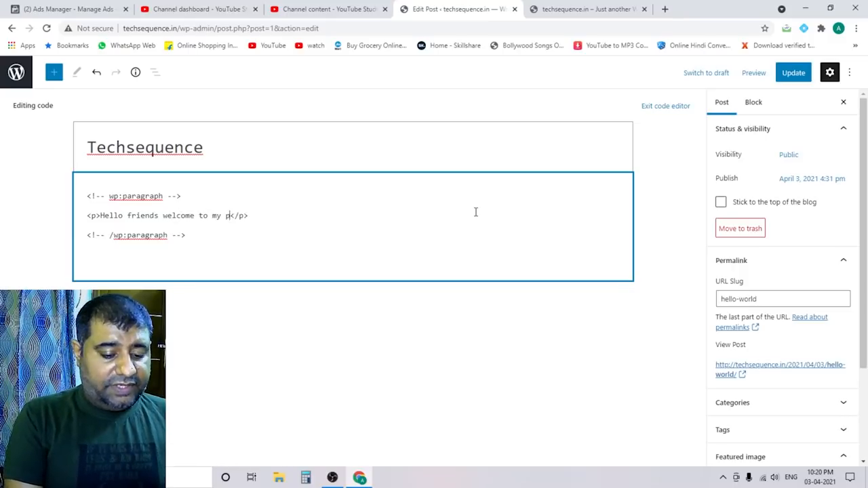
pyautogui.press('BackSpace')
pyautogui.write('.')
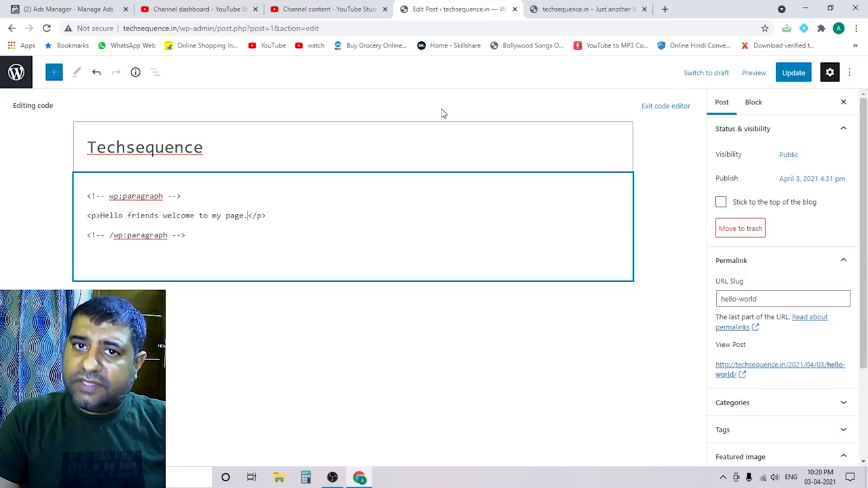
# Step: Preview the edited post in a new tab and return to the editor
pyautogui.click(791, 74)
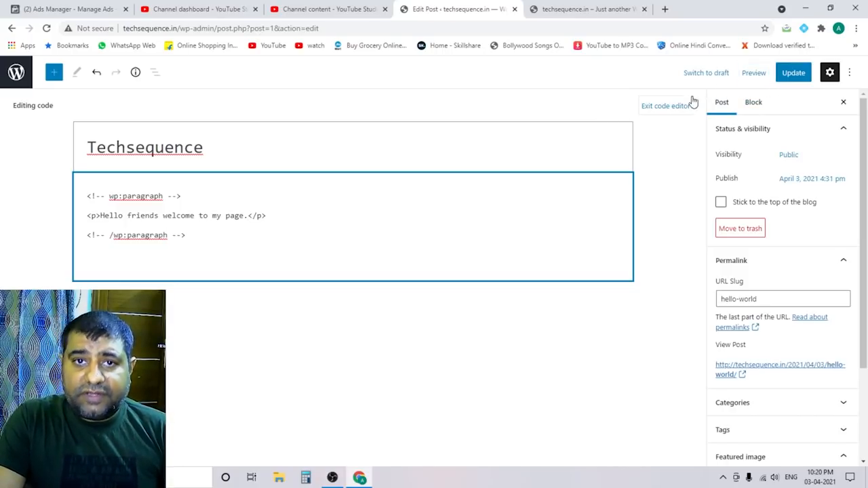
pyautogui.click(754, 73)
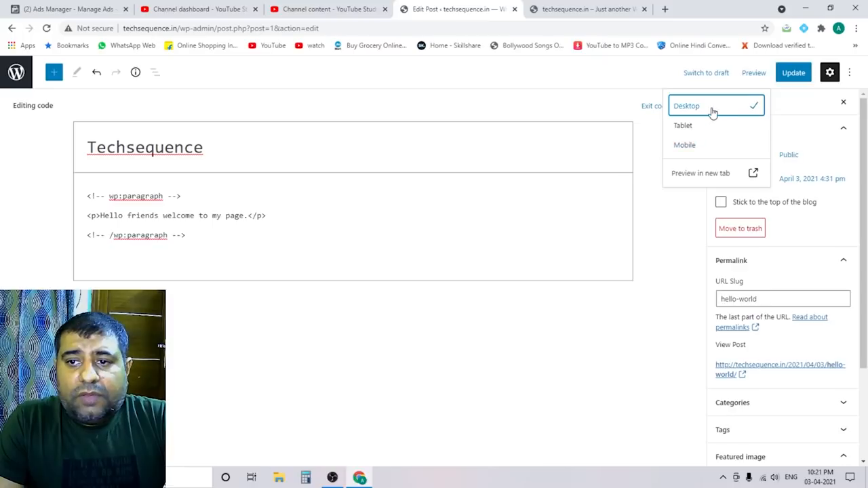
pyautogui.click(709, 180)
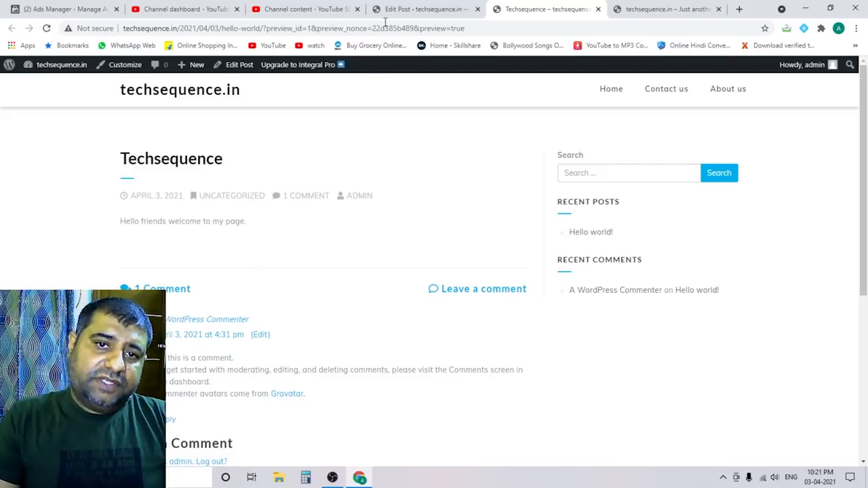
pyautogui.click(409, 12)
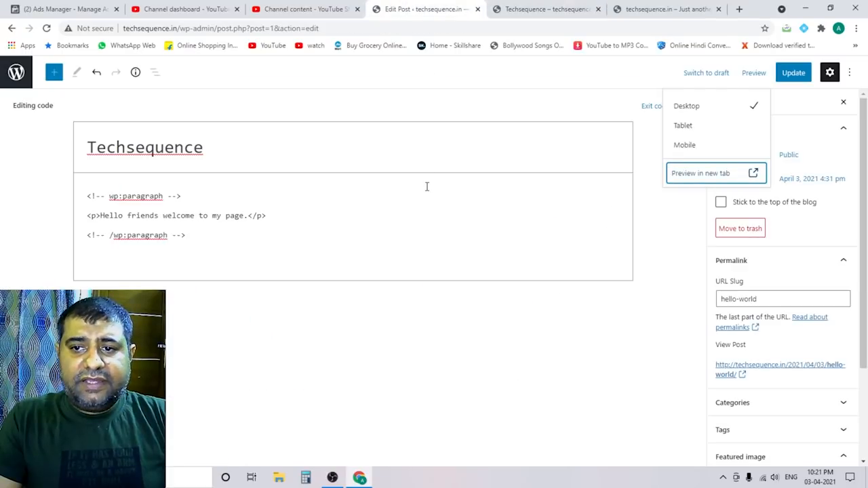
# Step: Update the post and go from its live page to the admin dashboard
pyautogui.click(797, 74)
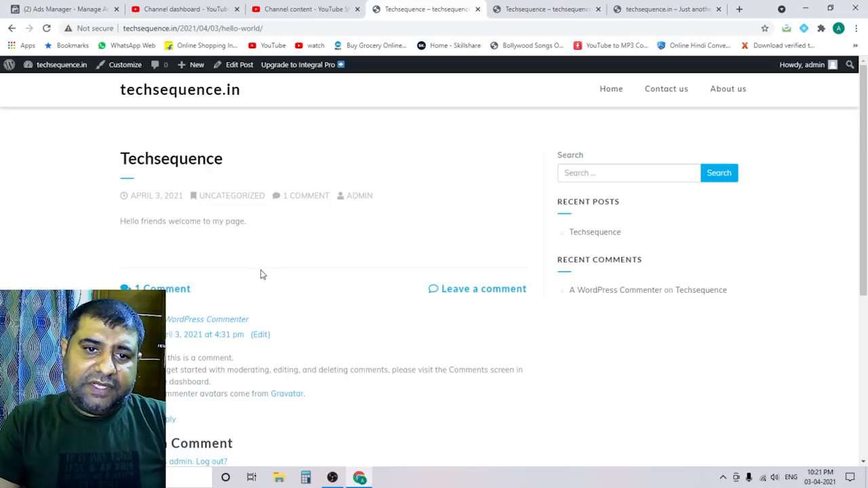
pyautogui.moveTo(58, 68)
pyautogui.click(53, 83)
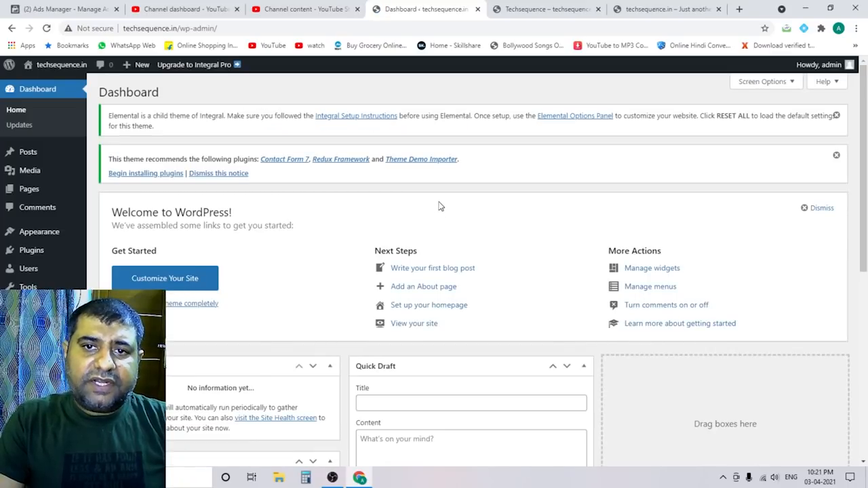
# Step: Reload the site's front page, check the Techsequence post on it, and return to the post's preview tab
pyautogui.click(561, 7)
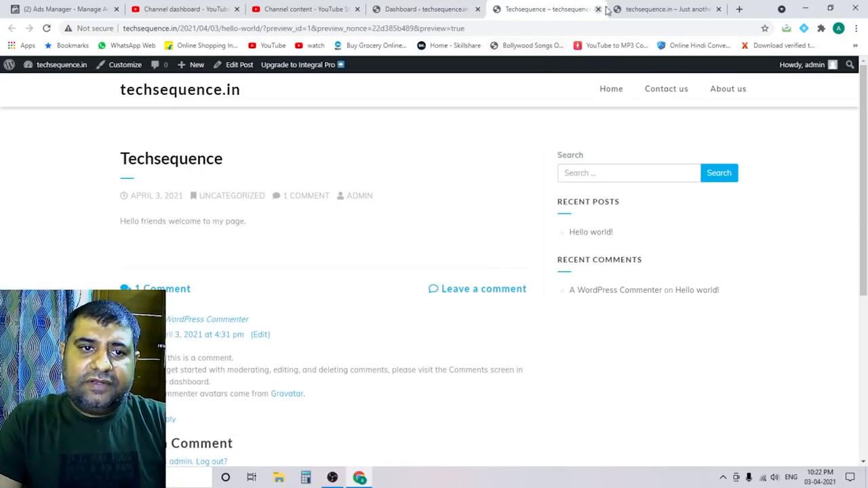
pyautogui.click(642, 9)
pyautogui.click(46, 28)
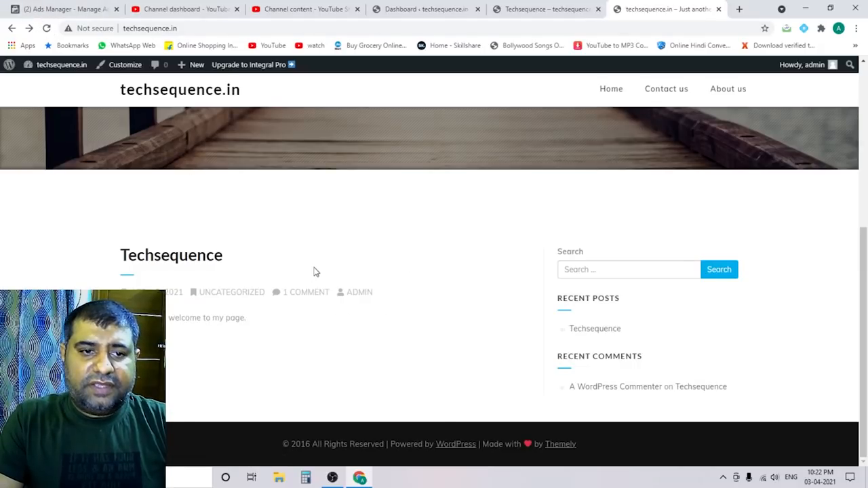
pyautogui.scroll(5, 316, 270)
pyautogui.scroll(-5, 315, 267)
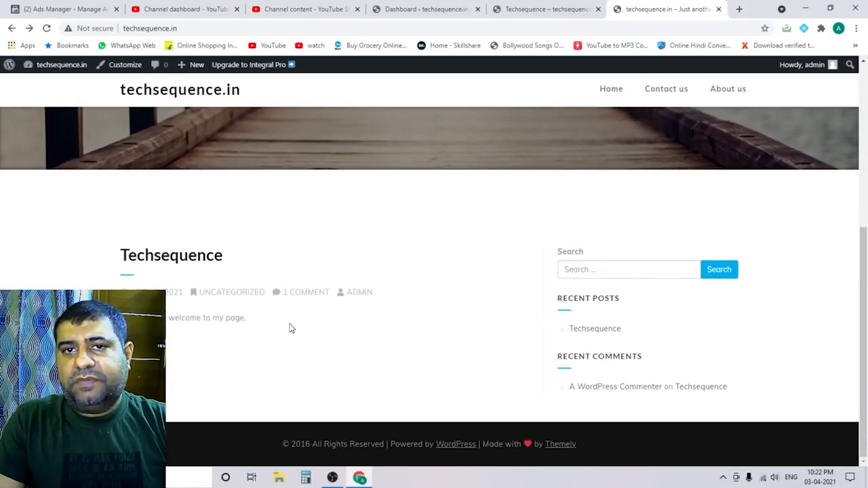
pyautogui.scroll(5, 304, 309)
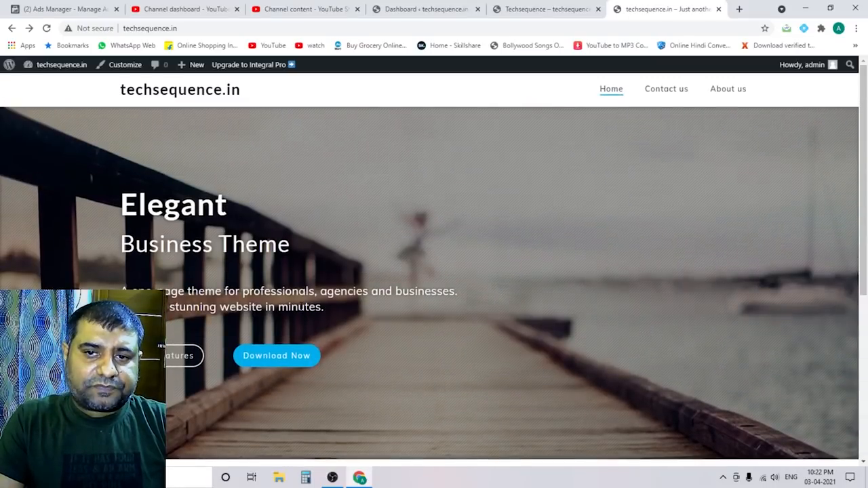
pyautogui.click(511, 8)
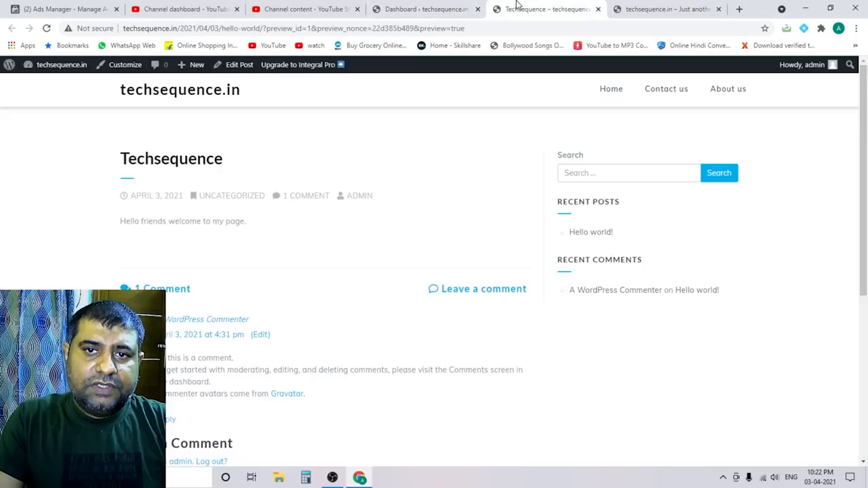
# Step: Close the post preview, return to the admin dashboard, and open the About us page's empty content for editing
pyautogui.click(597, 10)
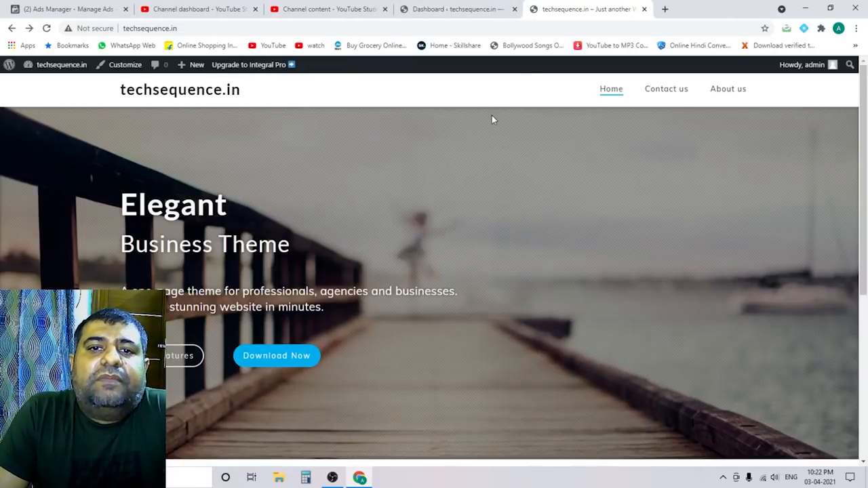
pyautogui.click(437, 9)
pyautogui.moveTo(40, 157)
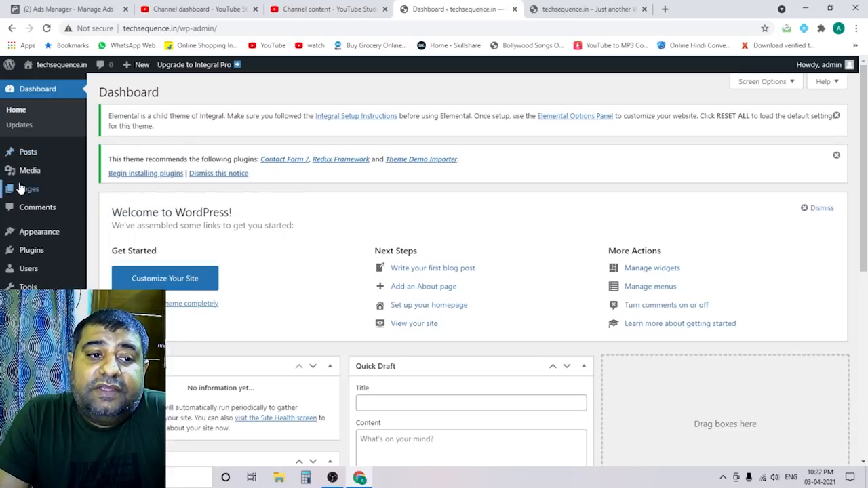
pyautogui.moveTo(20, 188)
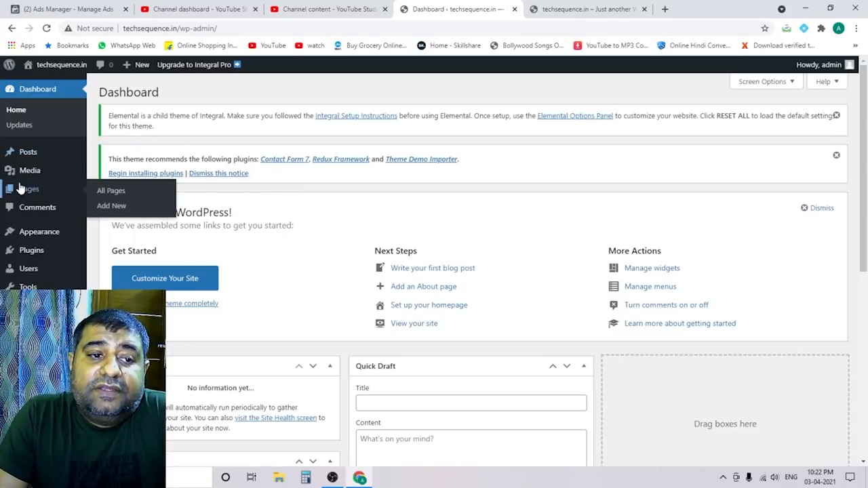
pyautogui.click(120, 195)
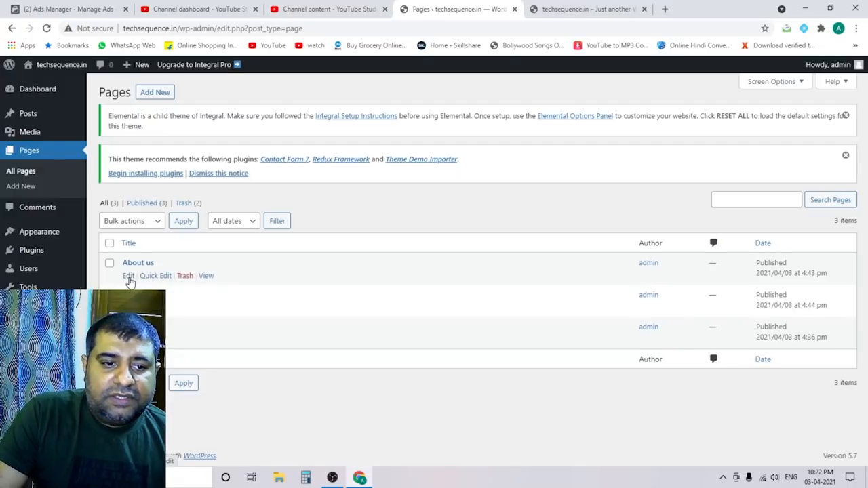
pyautogui.click(128, 277)
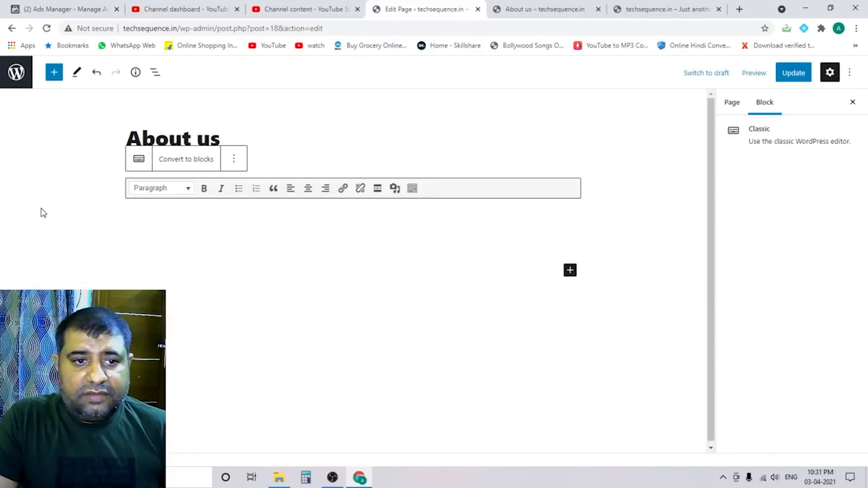
pyautogui.click(41, 213)
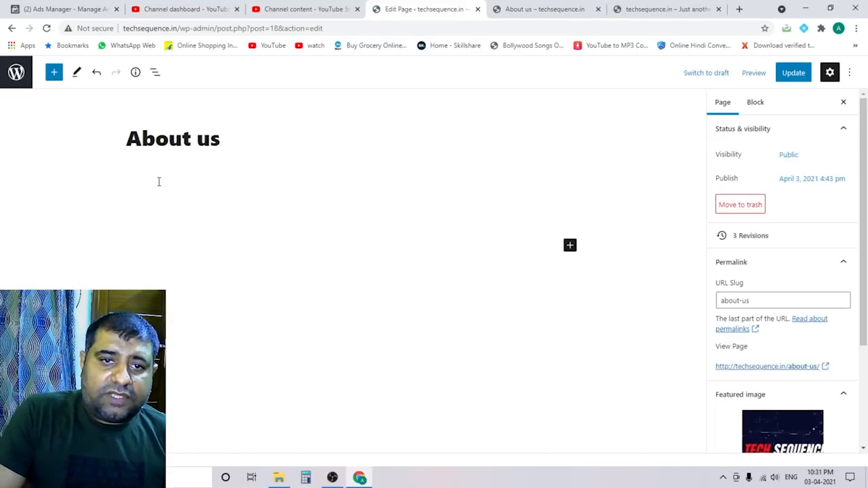
pyautogui.click(159, 185)
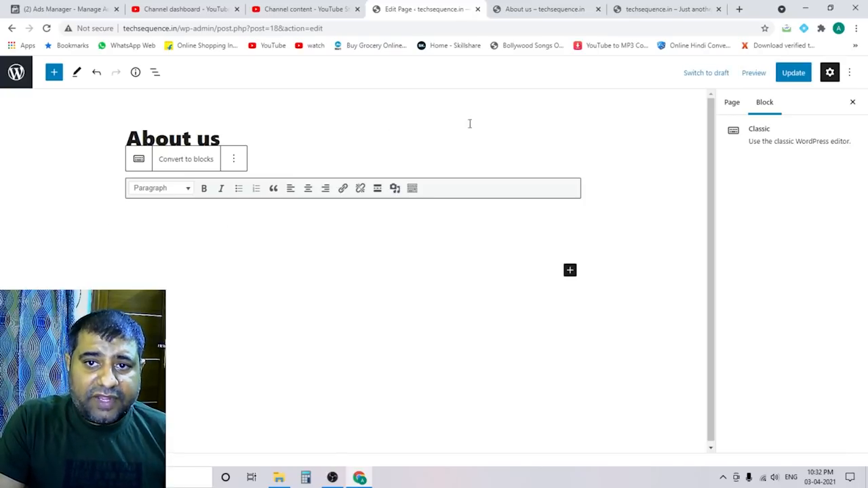
# Step: Find the Lipsum generator site with a Google search for "demo text" and copy its "What is Lorem Ipsum?" heading and paragraph
pyautogui.click(739, 9)
pyautogui.click(328, 229)
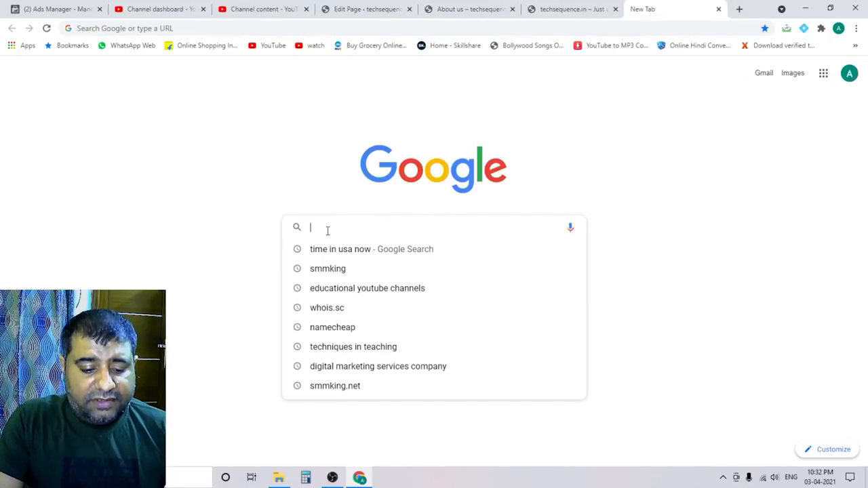
pyautogui.write('demo text')
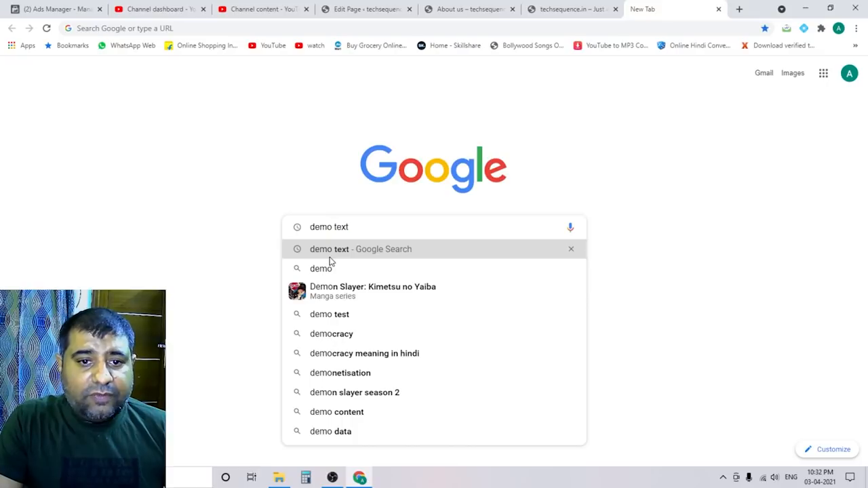
pyautogui.click(329, 257)
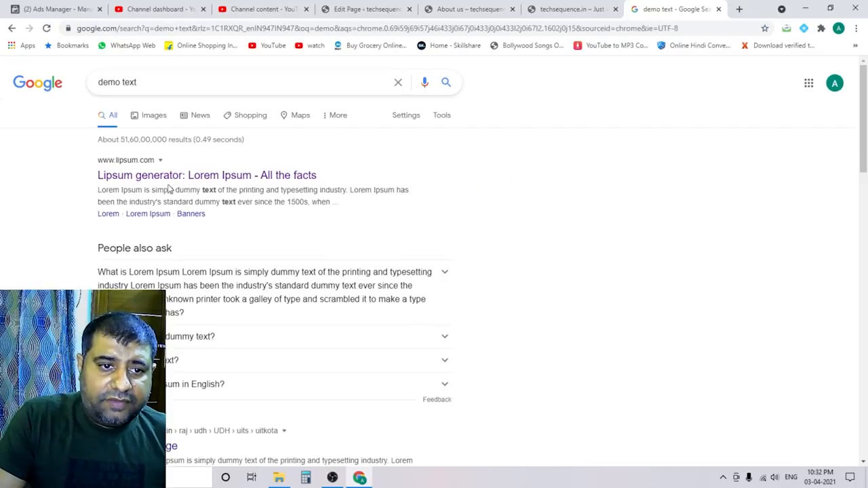
pyautogui.click(219, 176)
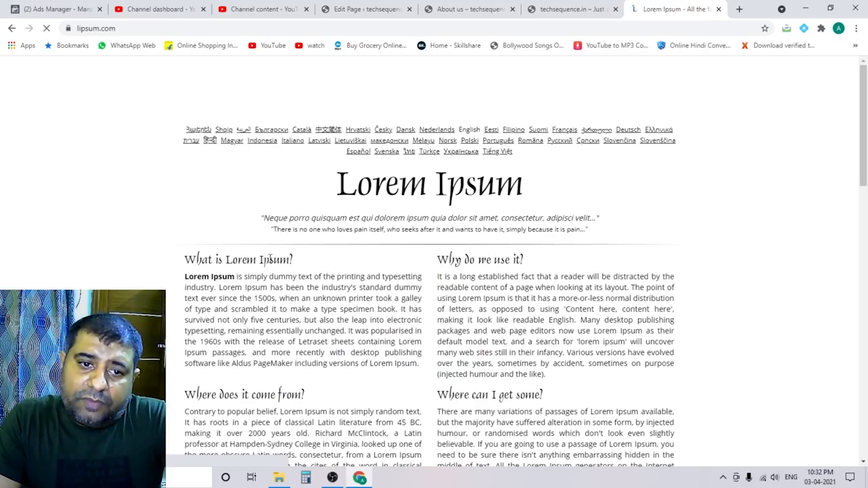
pyautogui.moveTo(355, 344); pyautogui.dragTo(420, 371)
pyautogui.hotkey('ctrl', 'c')
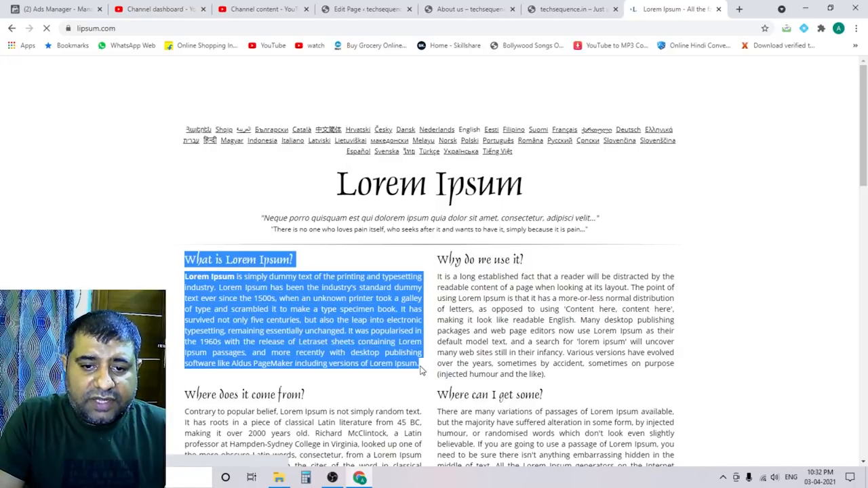
# Step: Paste the copied Lorem Ipsum section into the About us page's classic block and add an empty line above its heading
pyautogui.click(502, 8)
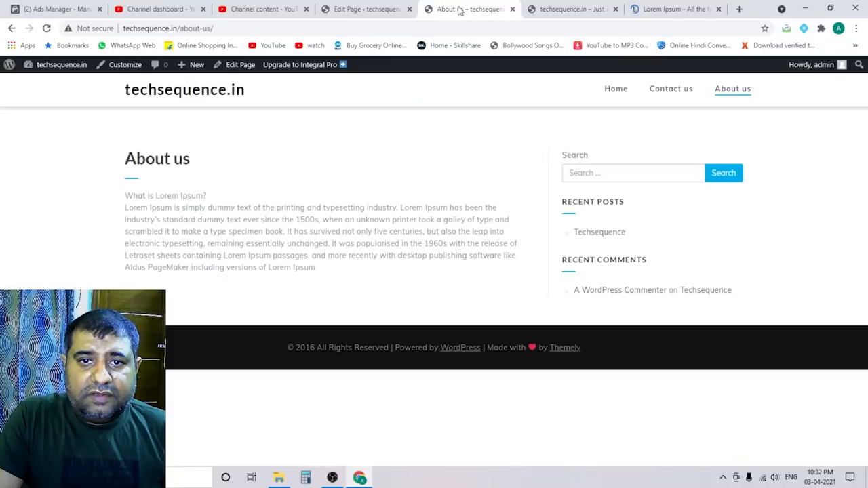
pyautogui.click(398, 5)
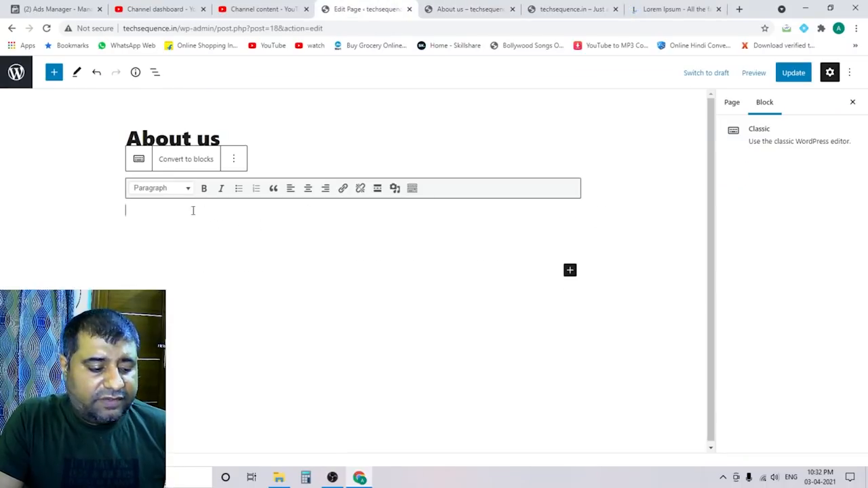
pyautogui.hotkey('ctrl', 'v')
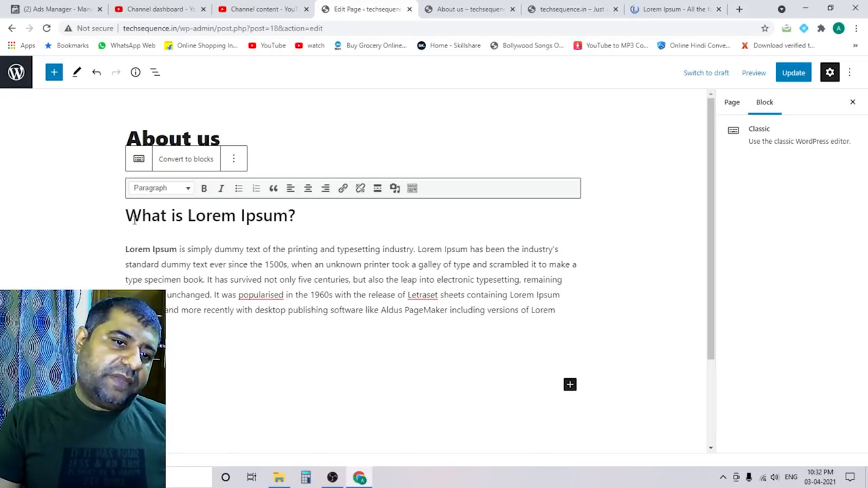
pyautogui.click(133, 216)
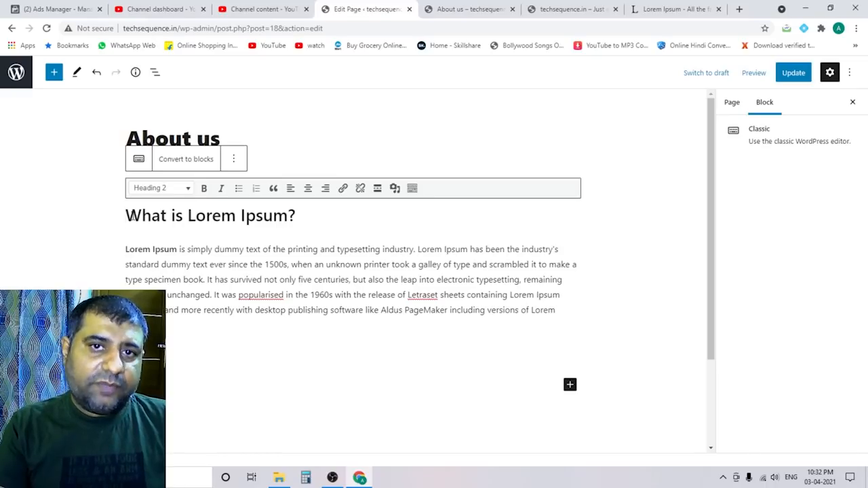
pyautogui.press('Return')
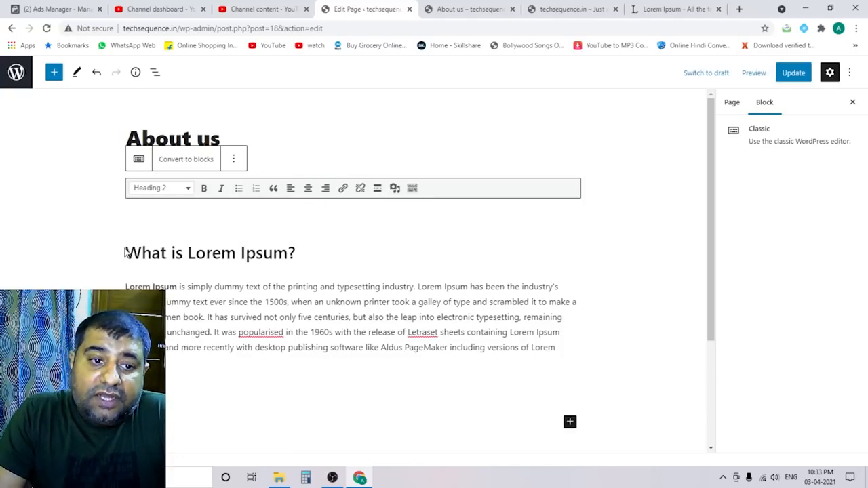
# Step: Make the "What is Lorem Ipsum?" heading italic and set its style to Heading 1
pyautogui.moveTo(126, 252); pyautogui.dragTo(296, 253)
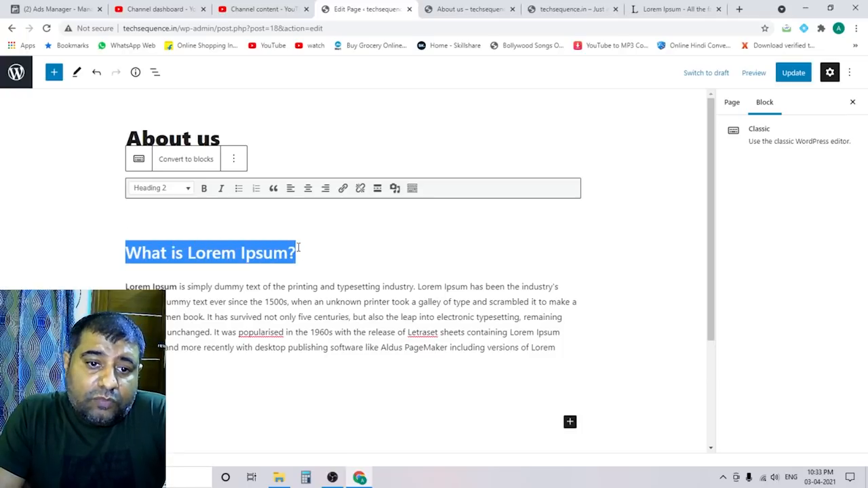
pyautogui.click(218, 193)
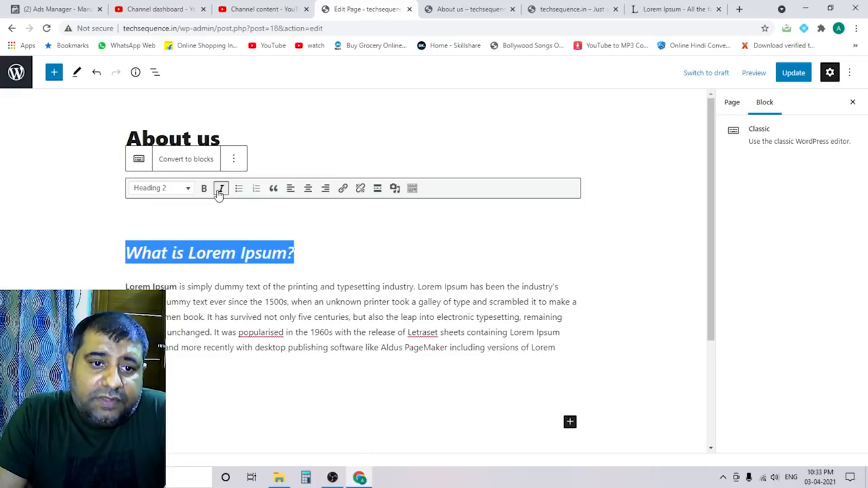
pyautogui.click(181, 191)
pyautogui.click(187, 226)
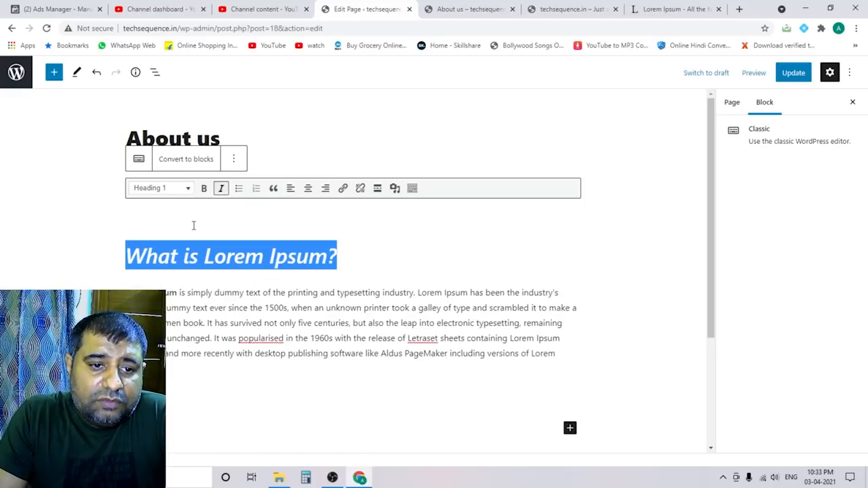
pyautogui.click(348, 249)
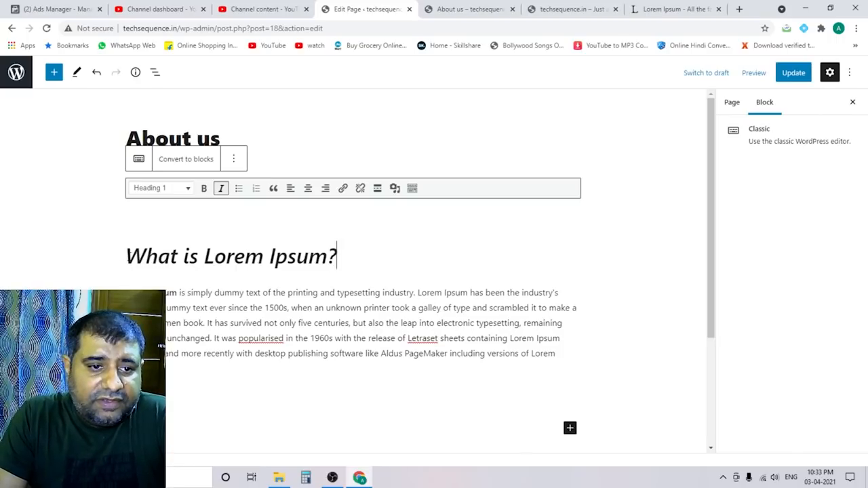
pyautogui.moveTo(127, 256); pyautogui.dragTo(362, 262)
pyautogui.click(331, 248)
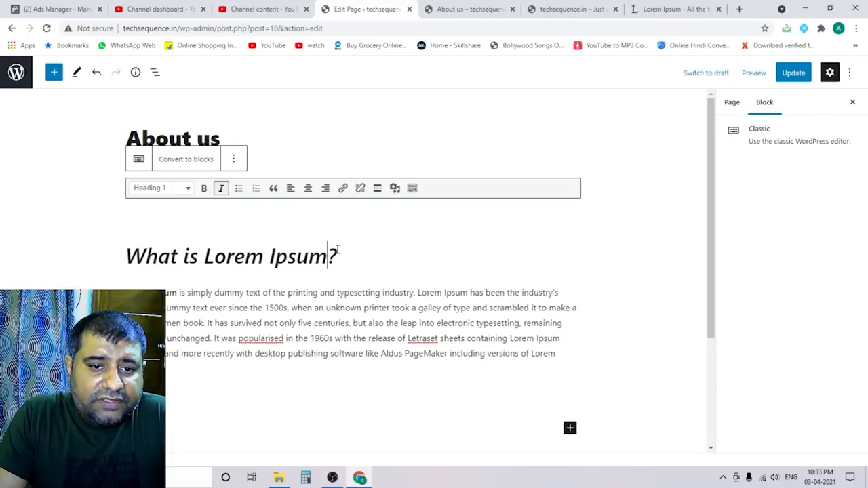
# Step: Start adding media at the empty line above the heading and select the Tech Sequence image from the library
pyautogui.click(154, 225)
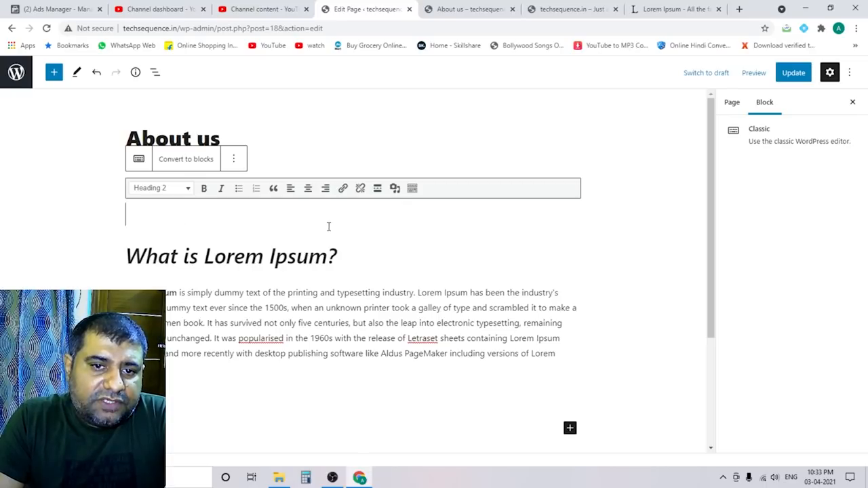
pyautogui.click(394, 189)
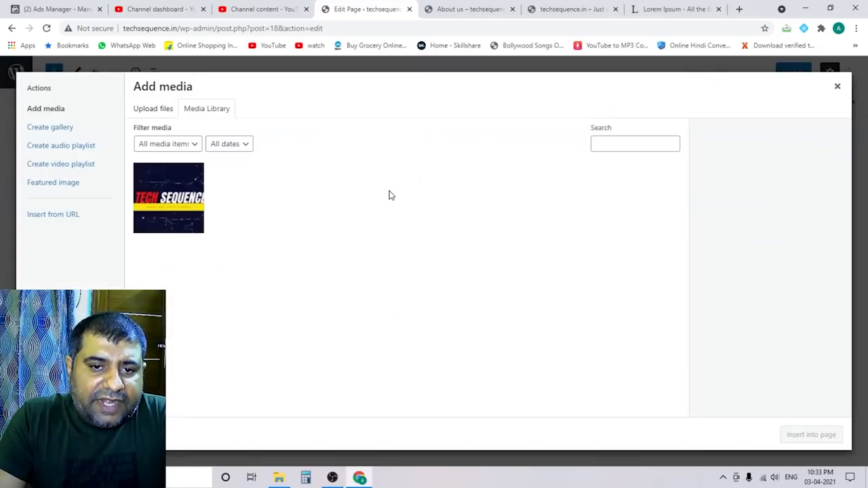
pyautogui.click(168, 187)
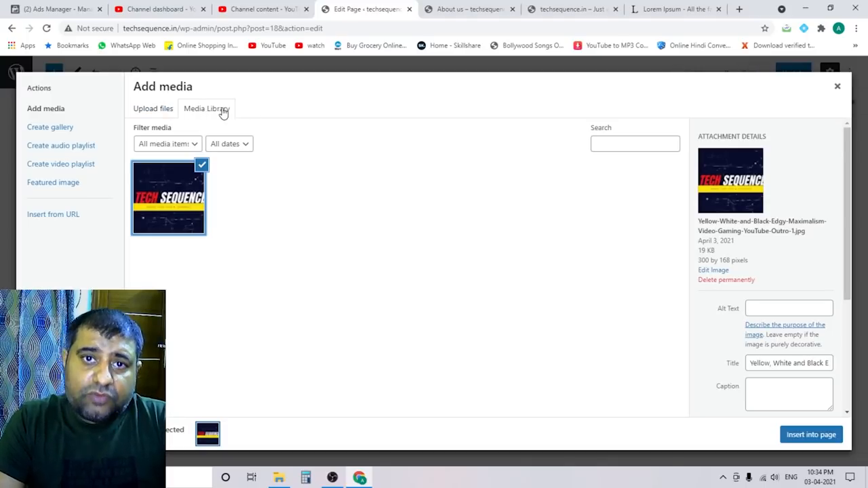
# Step: Upload the "Yellow, White and Black Edgy Maximalism" JPG from the Documents folder and compare both library copies
pyautogui.click(153, 113)
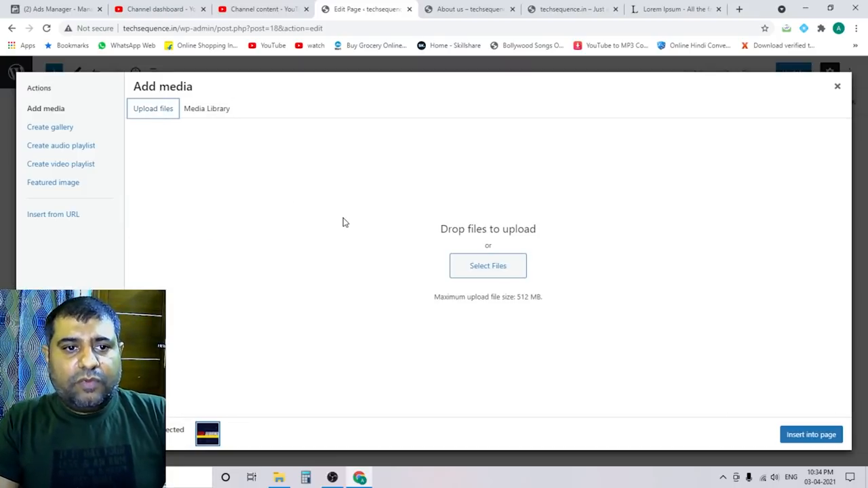
pyautogui.click(499, 269)
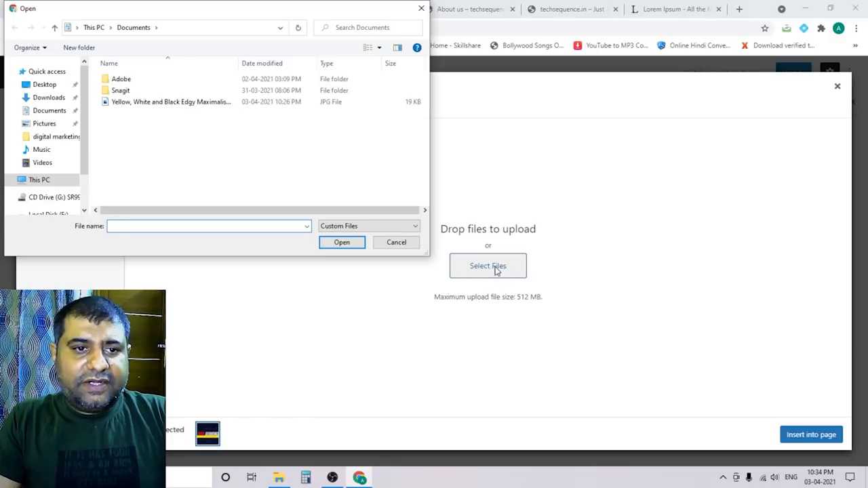
pyautogui.doubleClick(125, 104)
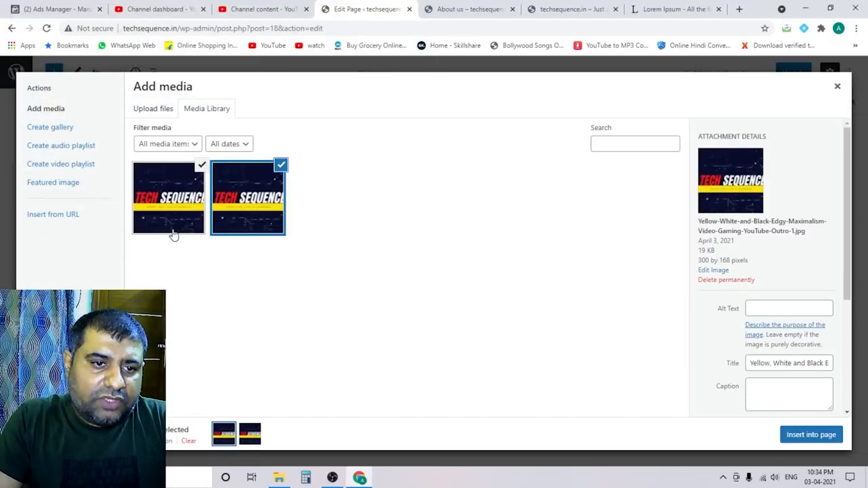
pyautogui.click(194, 196)
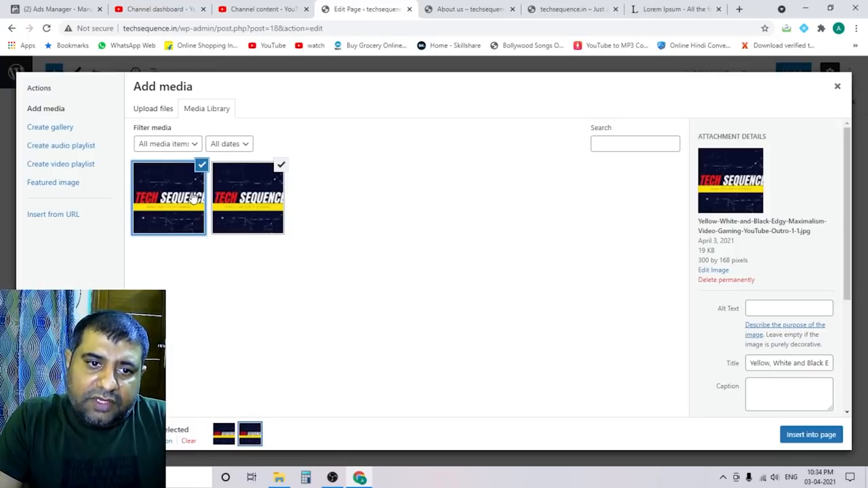
pyautogui.click(251, 197)
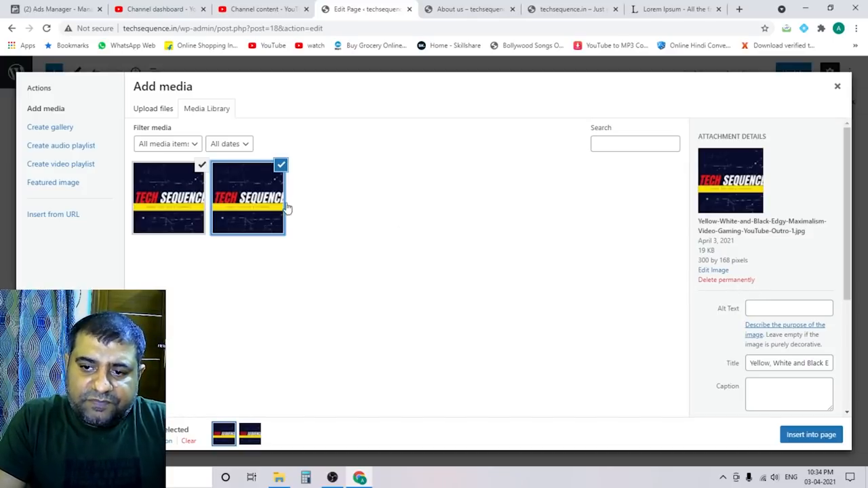
# Step: Permanently delete the duplicate image whose file name ends in Outro-1-1.jpg from the media library
pyautogui.click(180, 197)
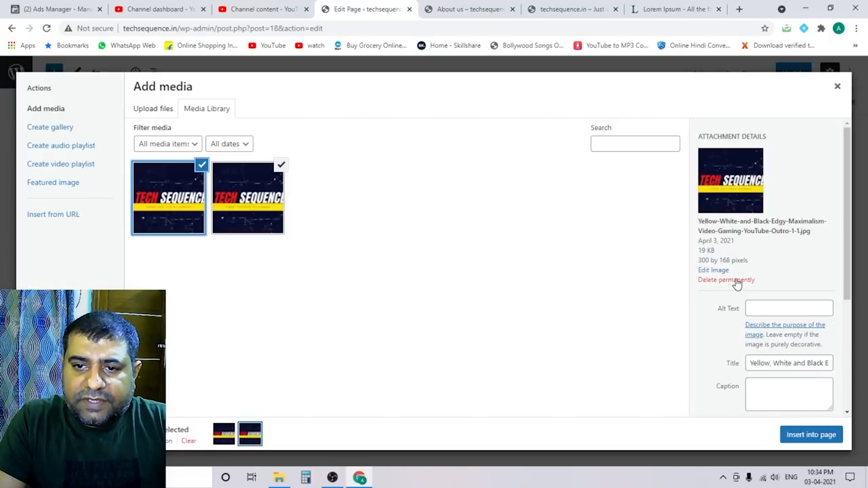
pyautogui.click(714, 280)
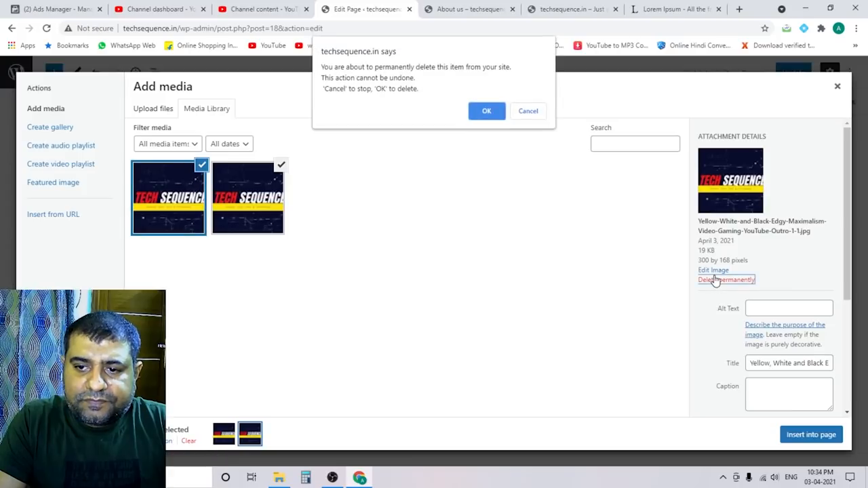
pyautogui.click(483, 113)
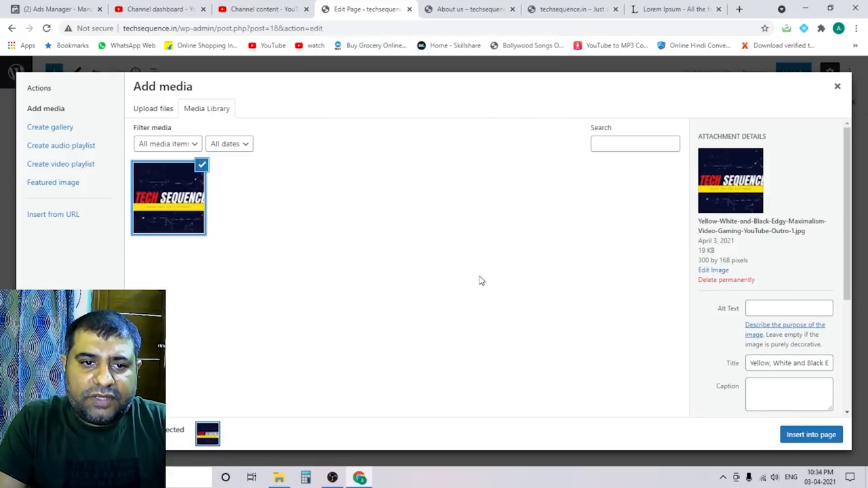
# Step: Insert the remaining Tech Sequence image into the About us page above the "What is Lorem Ipsum?" heading
pyautogui.click(161, 206)
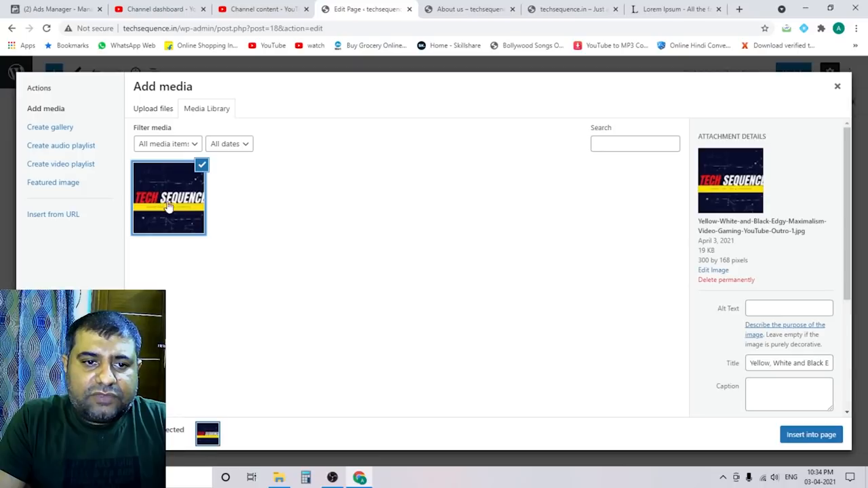
pyautogui.click(811, 435)
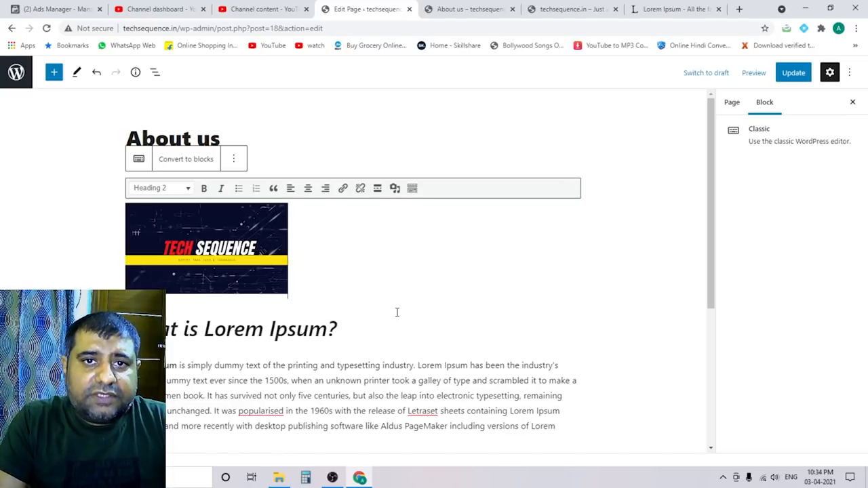
# Step: Try centre, right and left alignment on the Tech Sequence image and settle on centre alignment
pyautogui.click(188, 260)
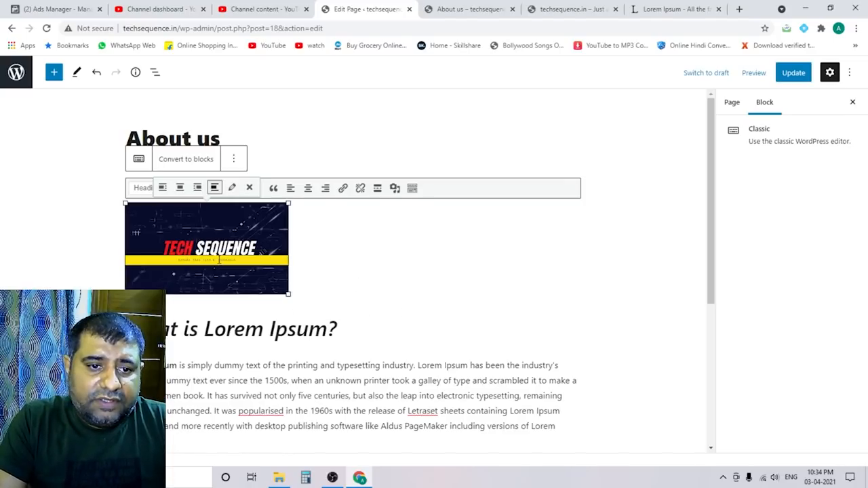
pyautogui.click(179, 189)
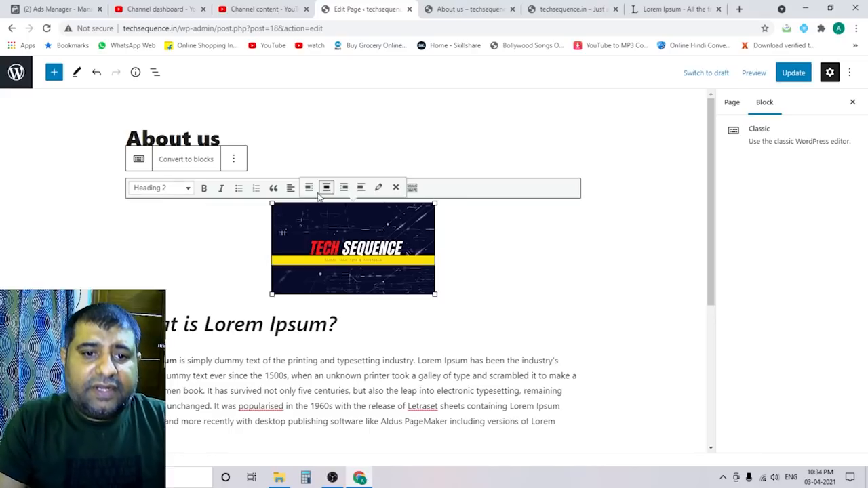
pyautogui.click(344, 189)
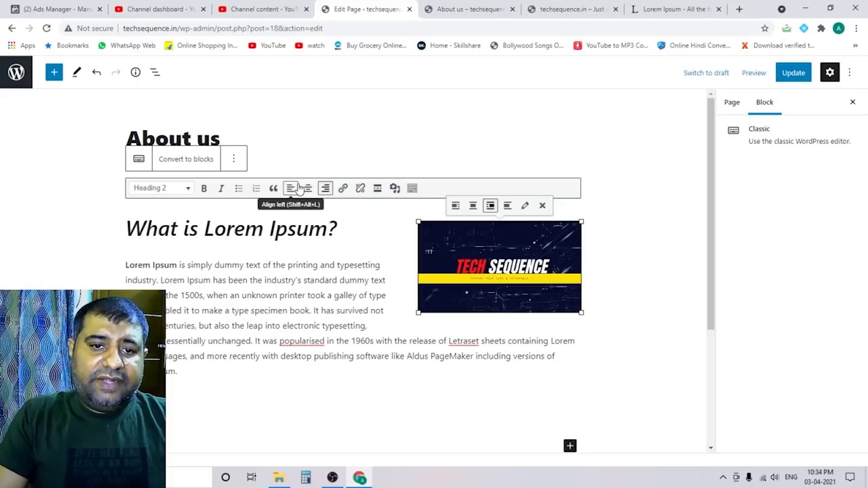
pyautogui.click(290, 189)
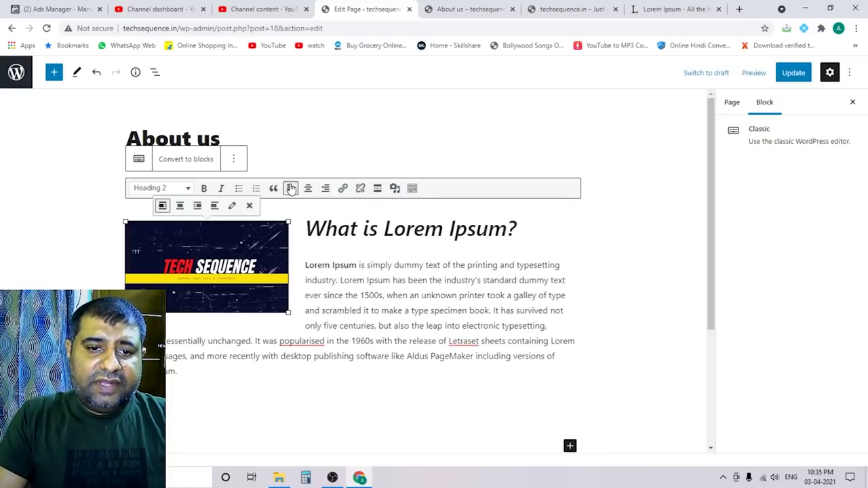
pyautogui.click(308, 189)
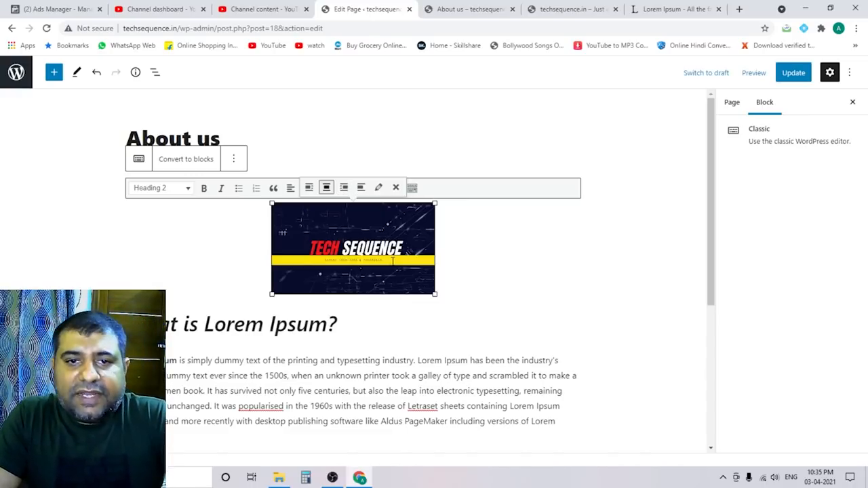
# Step: Enlarge the centred Tech Sequence image slightly, keeping its proportions
pyautogui.moveTo(435, 293); pyautogui.dragTo(548, 350)
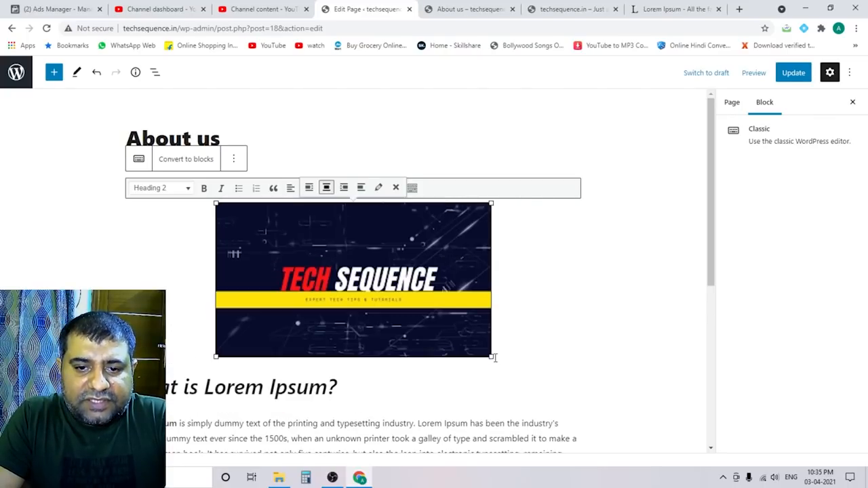
pyautogui.moveTo(488, 359); pyautogui.dragTo(430, 320)
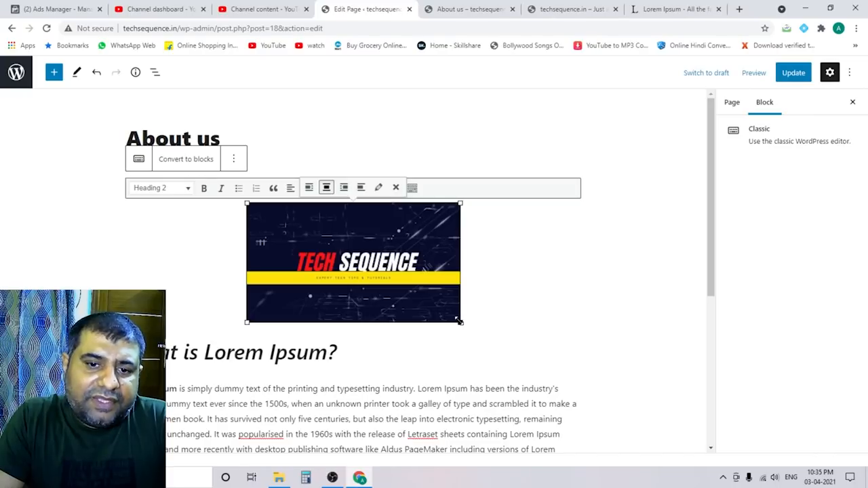
pyautogui.moveTo(460, 321); pyautogui.dragTo(427, 304)
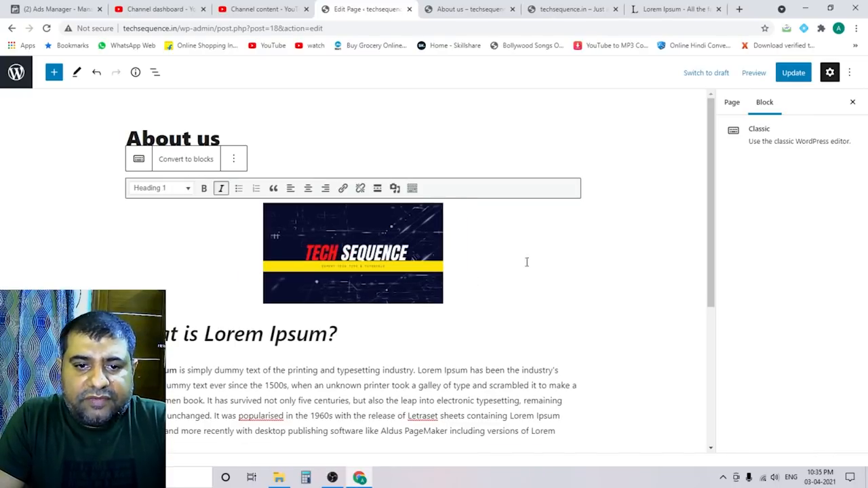
# Step: Preview the About us page in a new tab and return to the page editor
pyautogui.click(750, 78)
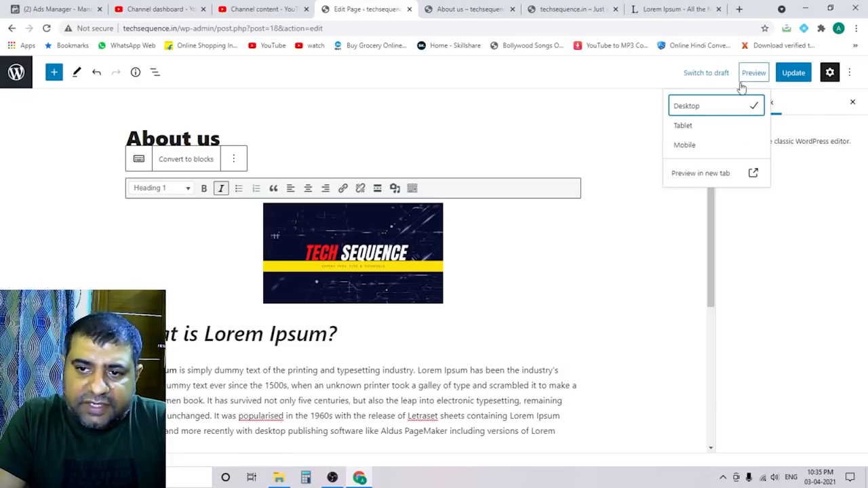
pyautogui.click(687, 176)
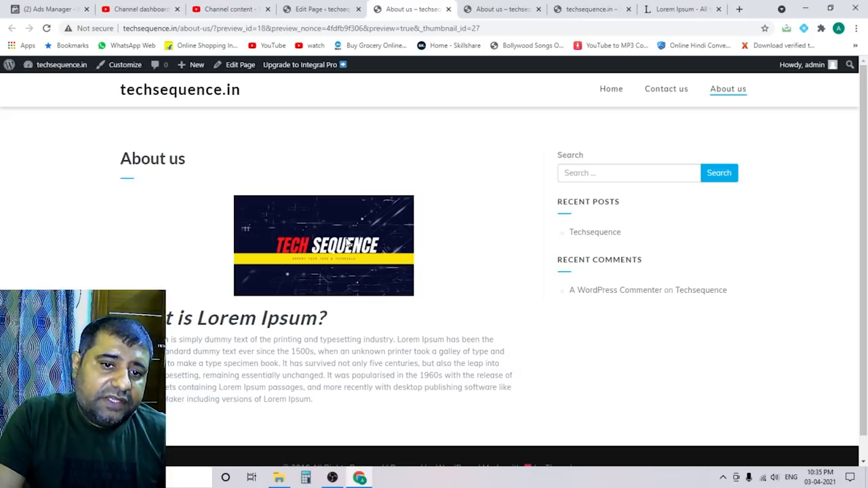
pyautogui.click(325, 9)
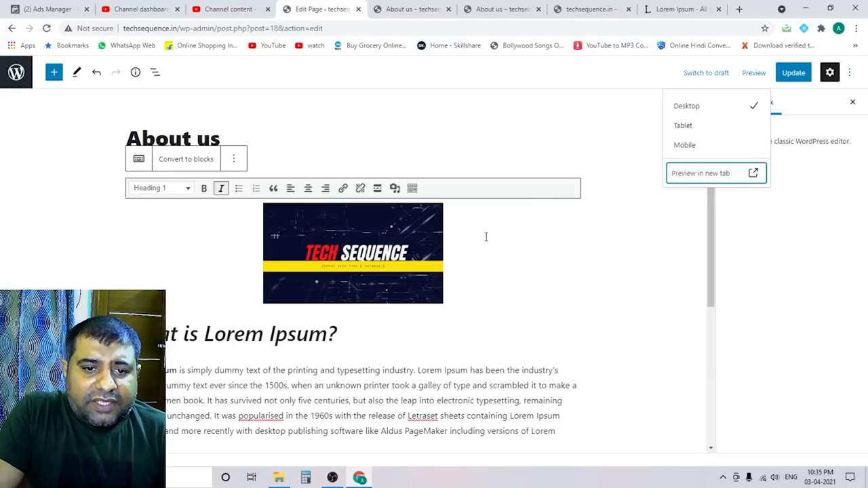
# Step: Remove the Tech Sequence image from the About us page and undo the removal
pyautogui.click(406, 261)
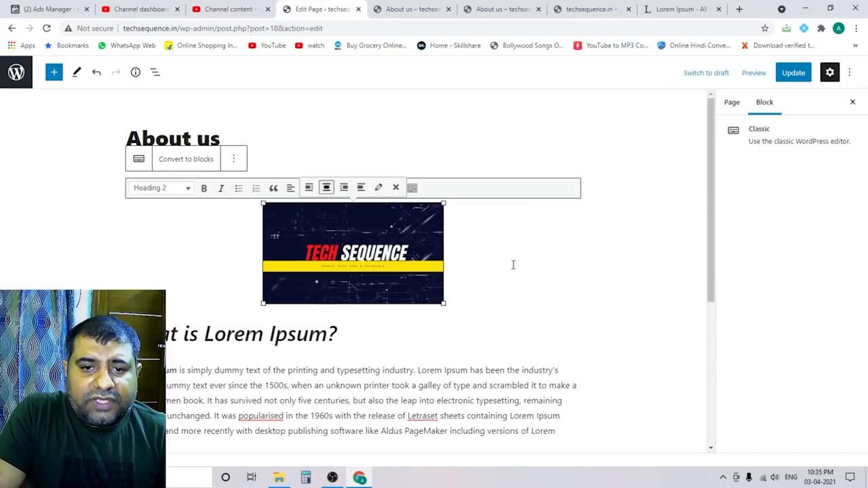
pyautogui.click(398, 147)
pyautogui.click(391, 234)
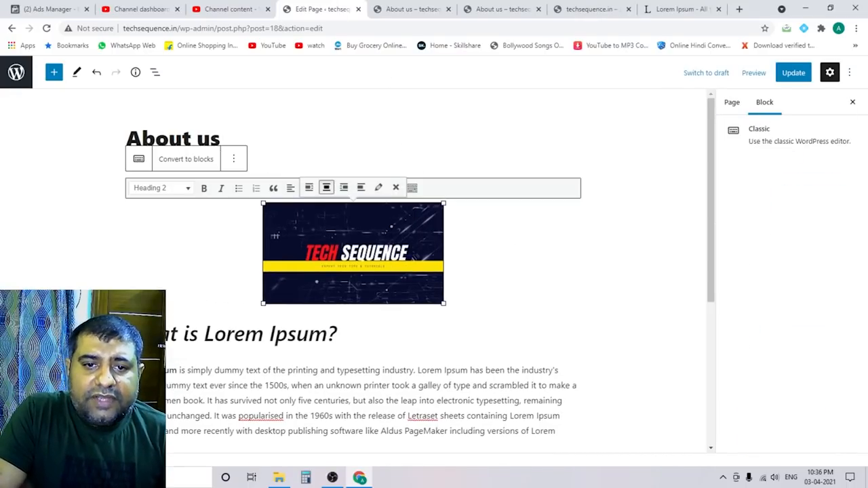
pyautogui.click(396, 187)
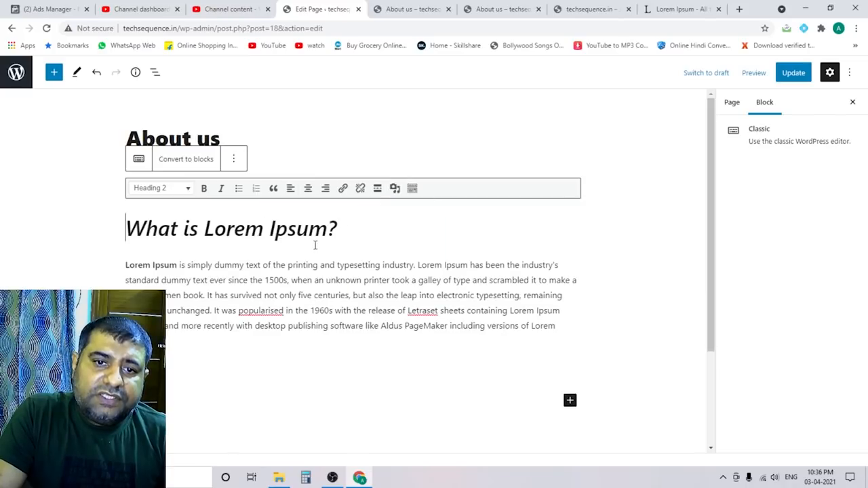
pyautogui.hotkey('ctrl', 'z')
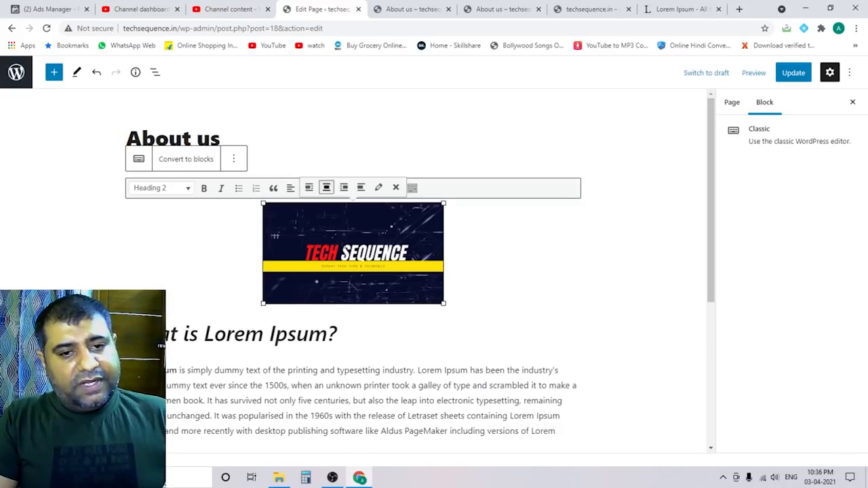
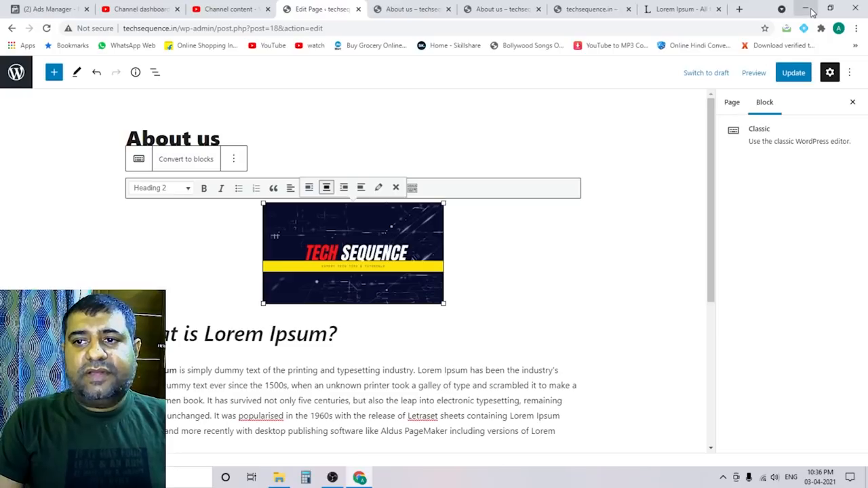
# Step: Switch to the Techsequence Chrome profile and open the Tech Sequence channel page on YouTube
pyautogui.click(804, 8)
pyautogui.doubleClick(73, 30)
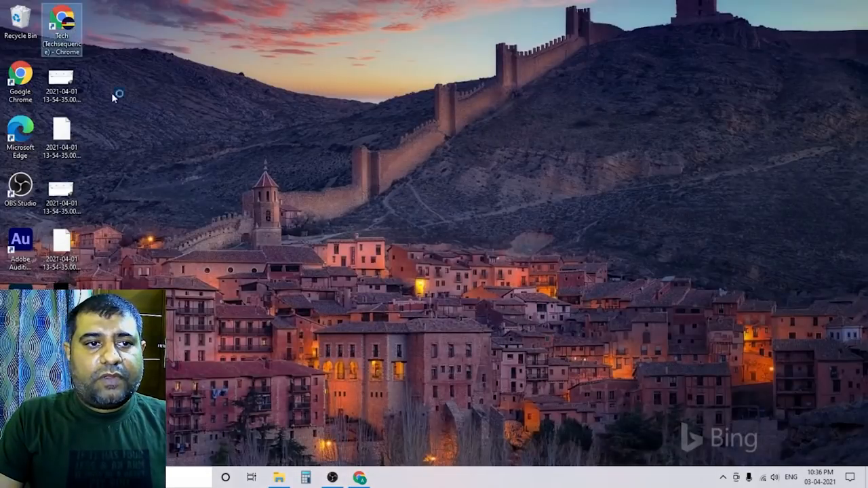
pyautogui.click(108, 55)
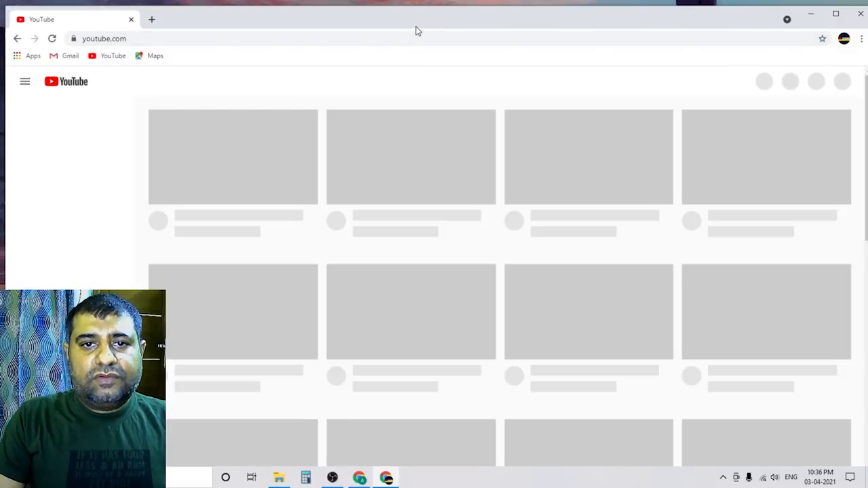
pyautogui.doubleClick(416, 22)
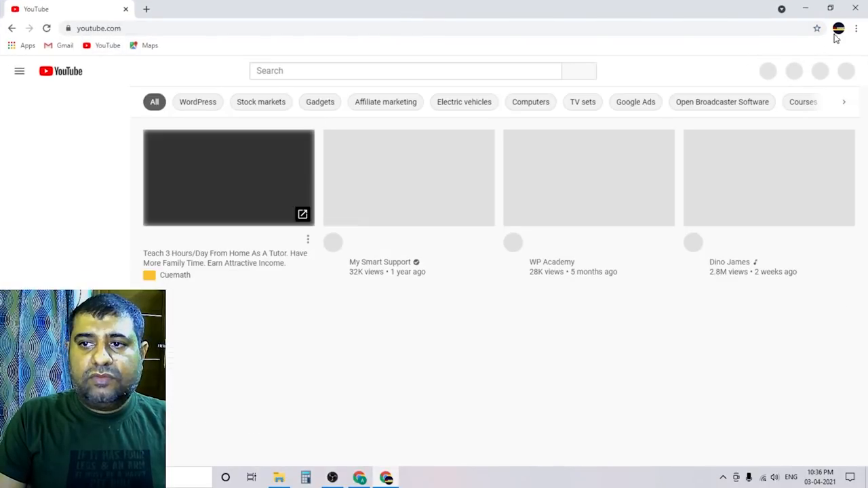
pyautogui.click(835, 71)
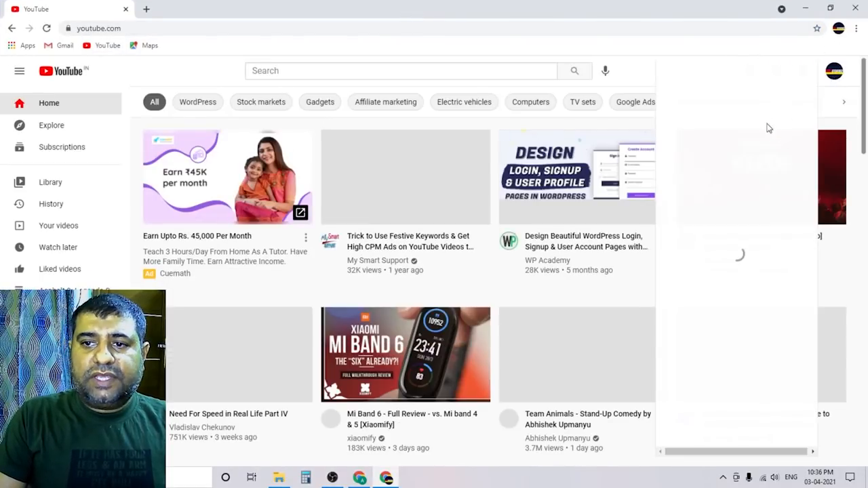
pyautogui.click(716, 131)
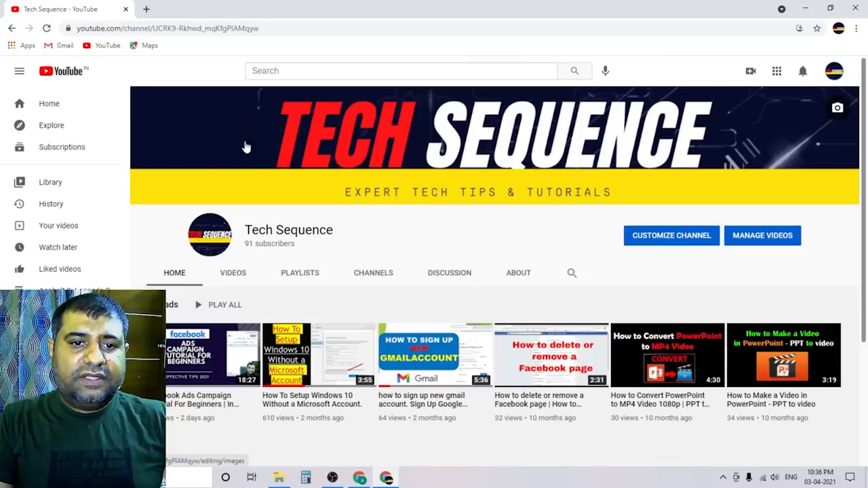
# Step: Copy the YouTube channel page's URL and return to the WordPress page editor
pyautogui.click(166, 29)
pyautogui.hotkey('ctrl', 'c')
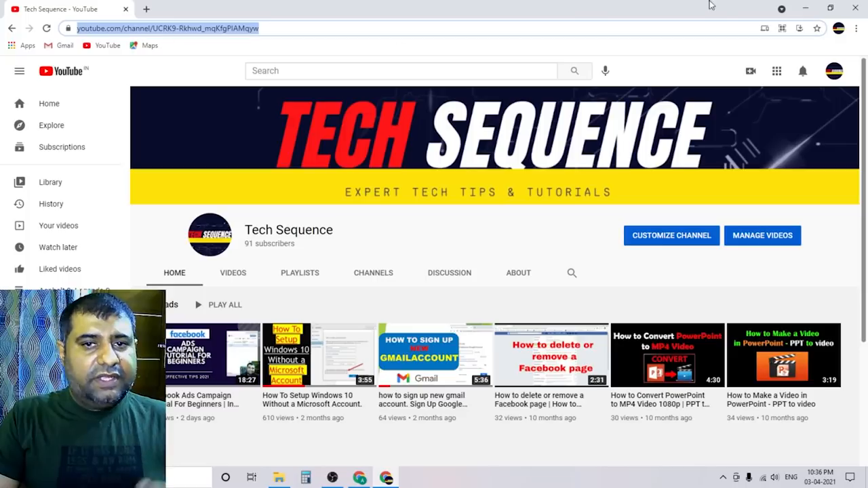
pyautogui.click(804, 8)
pyautogui.click(385, 478)
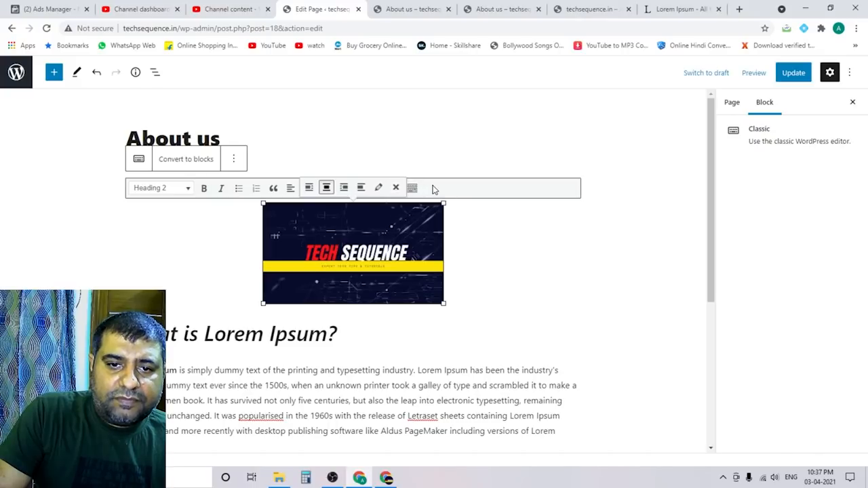
# Step: Align the Tech Sequence image left and link it to the copied YouTube channel URL
pyautogui.click(308, 188)
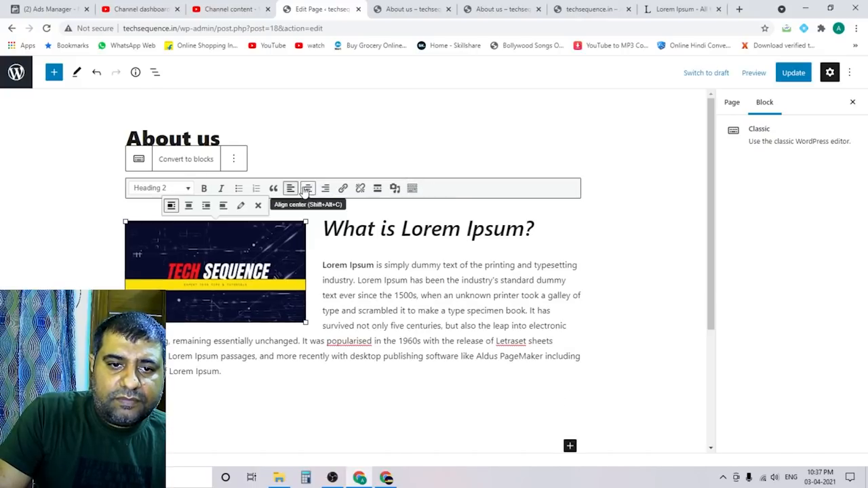
pyautogui.click(344, 189)
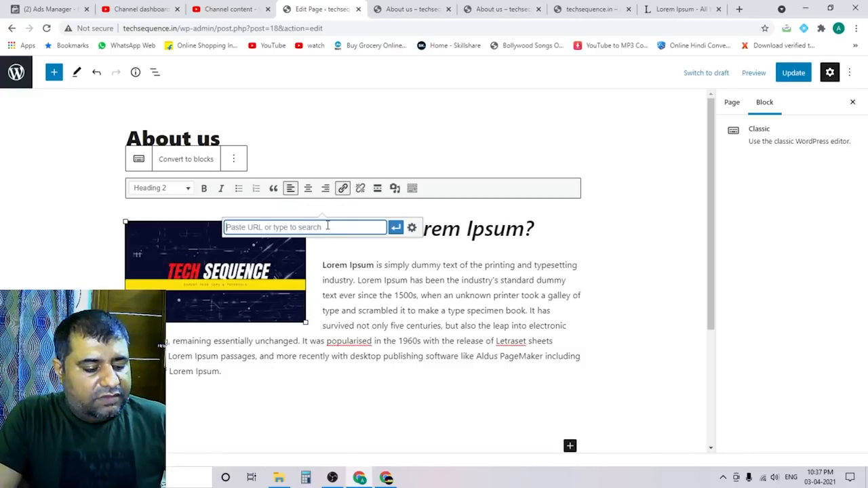
pyautogui.hotkey('ctrl', 'v')
pyautogui.click(396, 230)
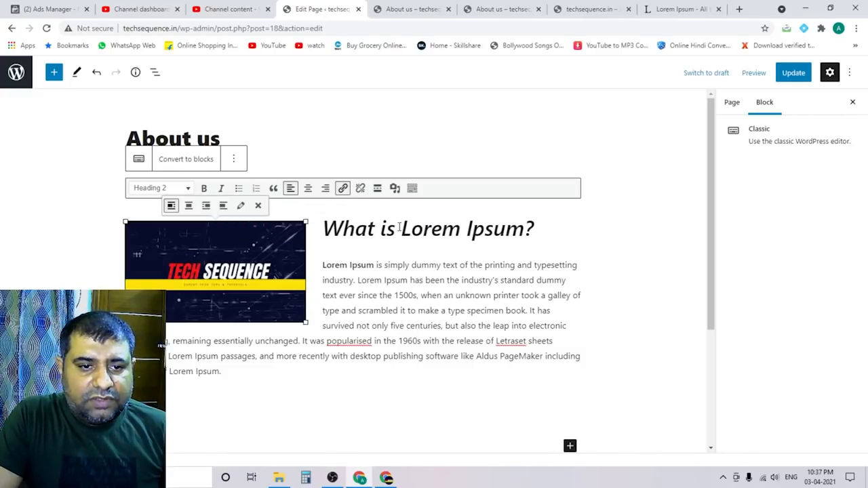
# Step: Centre the linked Tech Sequence image again, above the "What is Lorem Ipsum?" heading
pyautogui.click(325, 220)
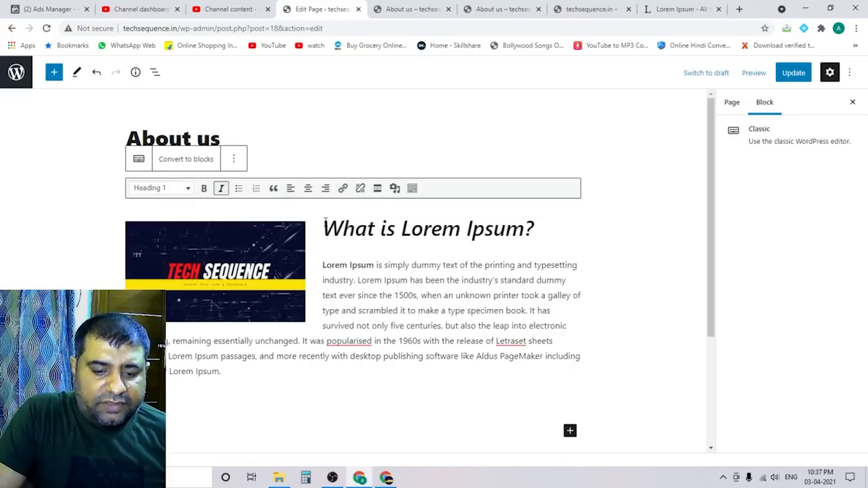
pyautogui.press('Return')
pyautogui.press('BackSpace')
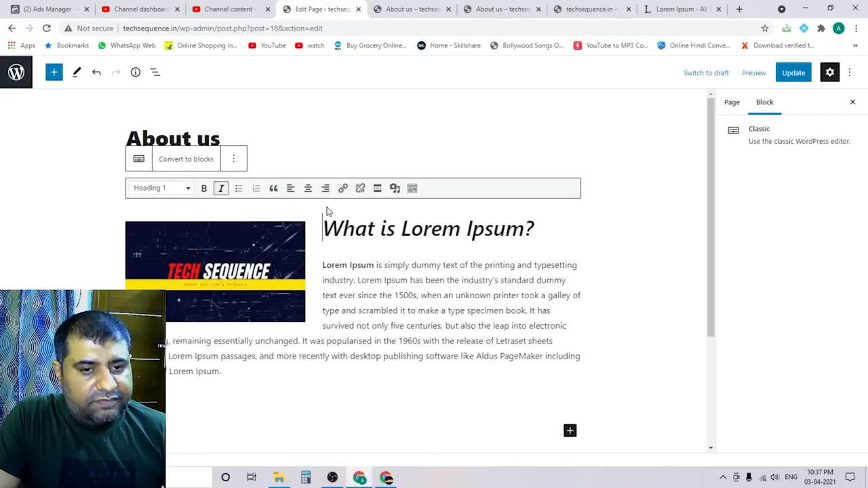
pyautogui.click(307, 190)
pyautogui.click(307, 194)
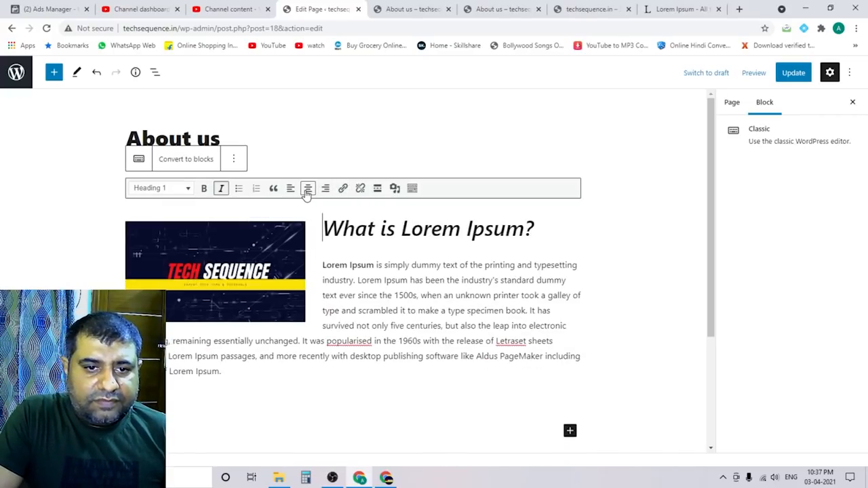
pyautogui.click(279, 239)
pyautogui.click(308, 190)
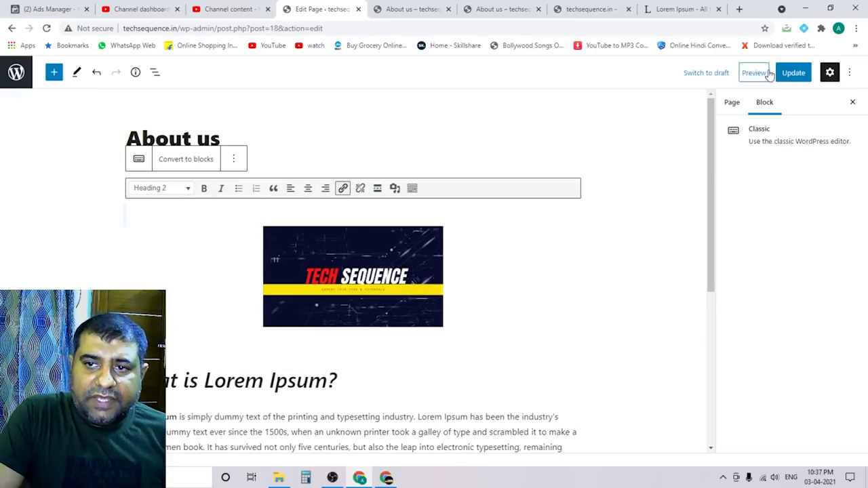
# Step: Update the About us page and reload the techsequence.in home page
pyautogui.click(792, 73)
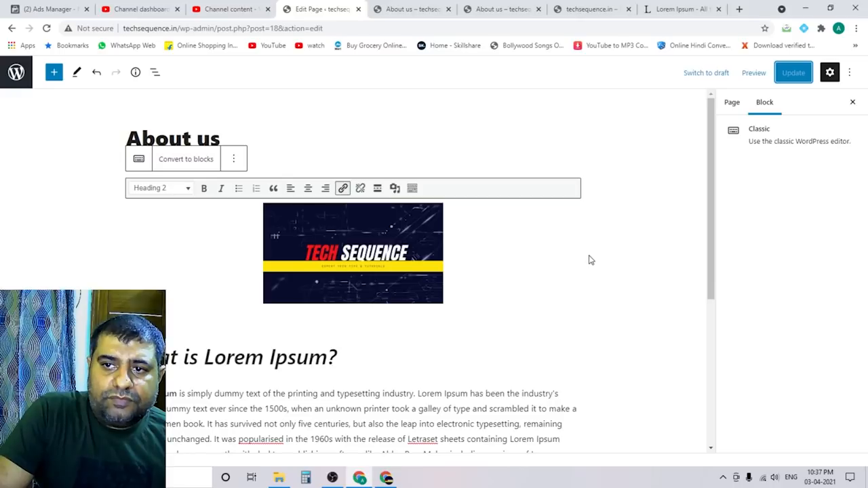
pyautogui.click(571, 8)
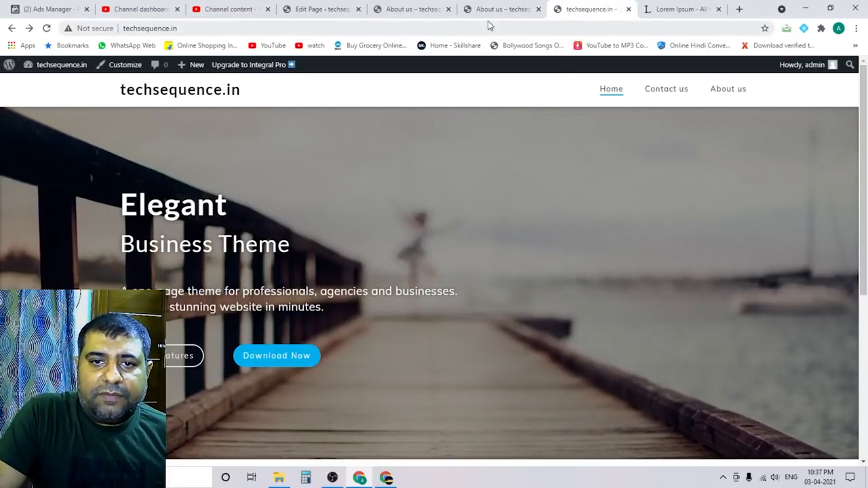
pyautogui.click(47, 28)
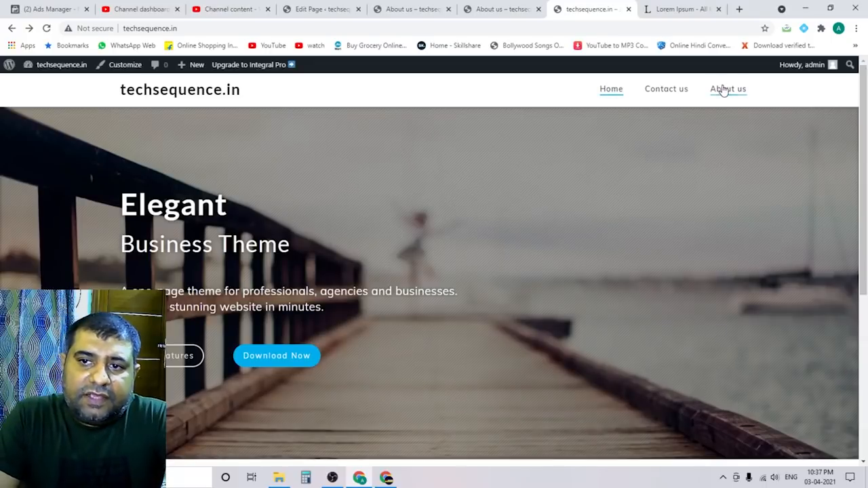
# Step: Test the logo image link on the About us page and return to the site's home page
pyautogui.click(720, 91)
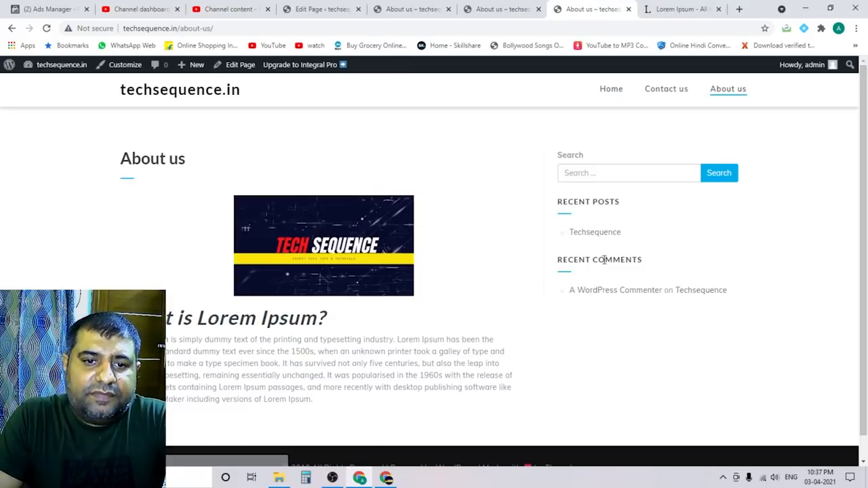
pyautogui.click(340, 242)
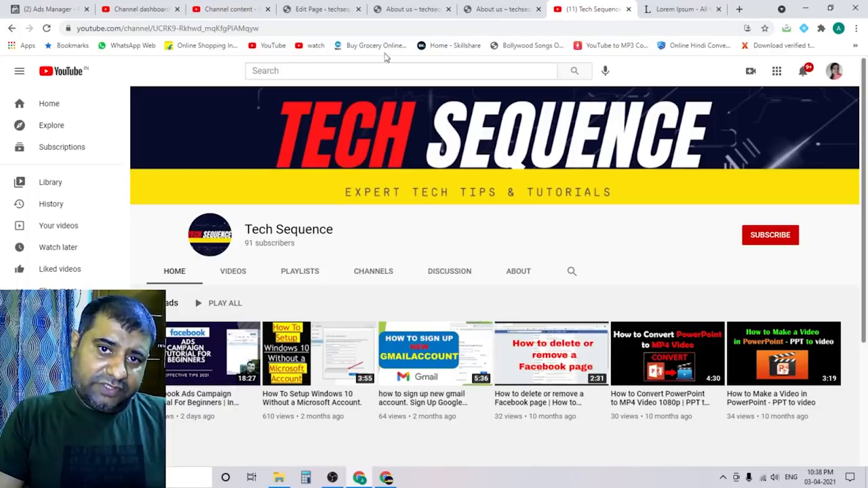
pyautogui.click(499, 8)
pyautogui.click(427, 7)
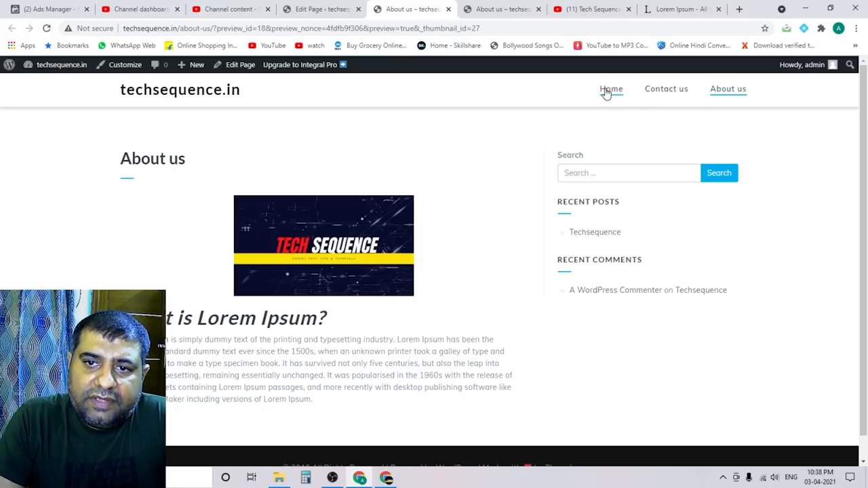
pyautogui.click(183, 90)
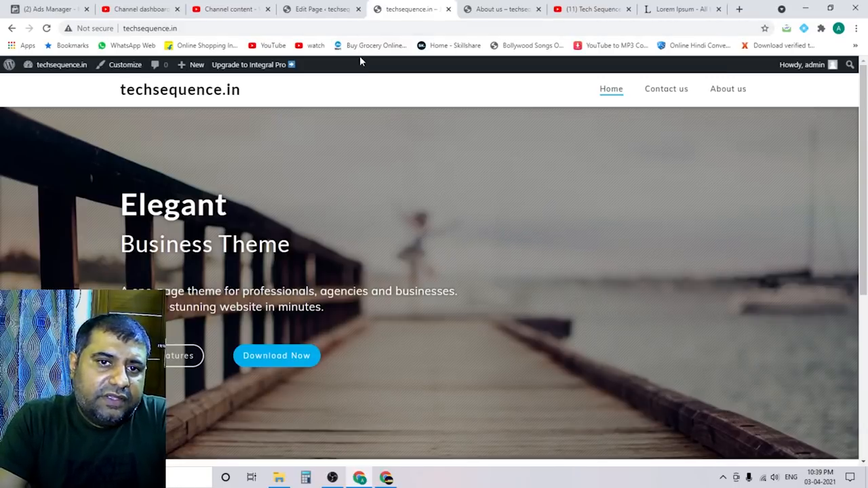
# Step: Leave the About us page editor for the WordPress admin dashboard and open the list of installed plugins
pyautogui.click(321, 8)
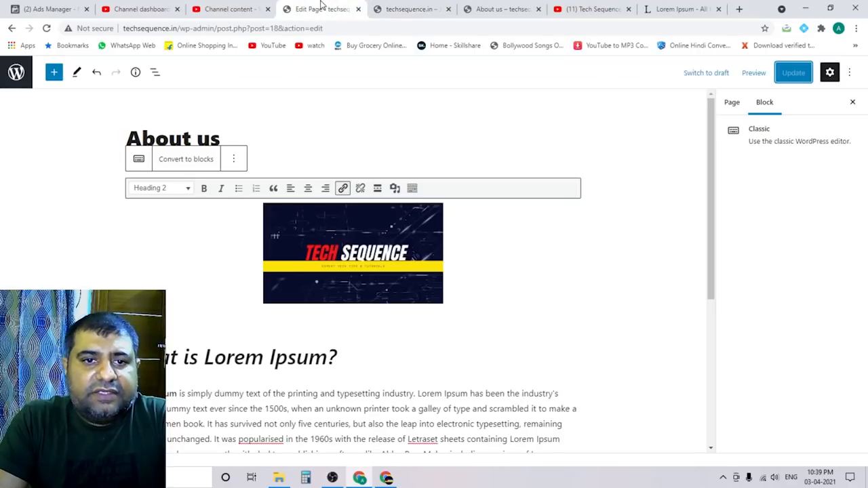
pyautogui.click(16, 72)
pyautogui.click(39, 90)
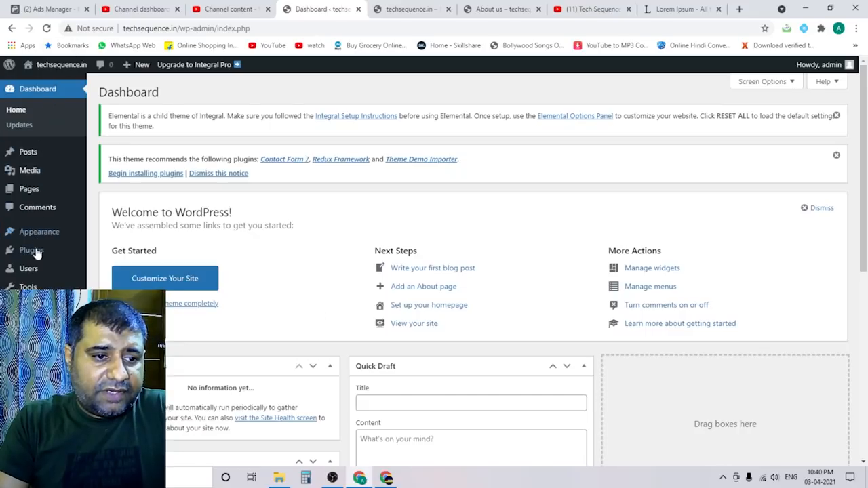
pyautogui.moveTo(34, 252)
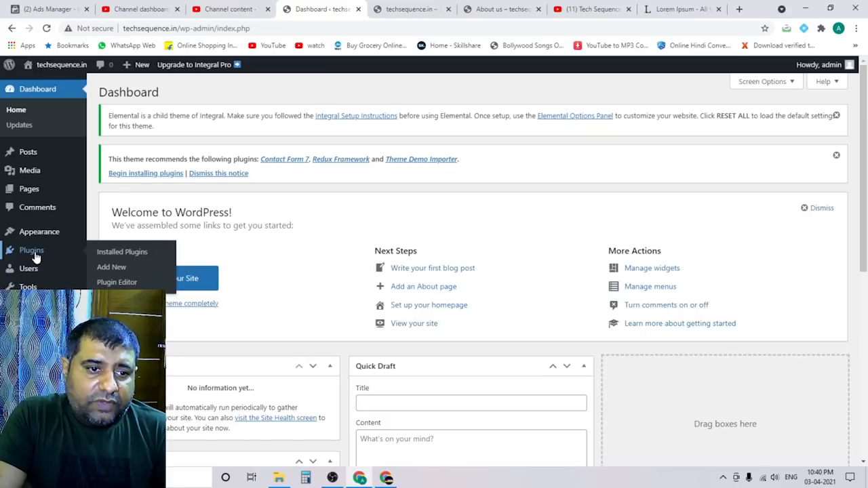
pyautogui.click(110, 255)
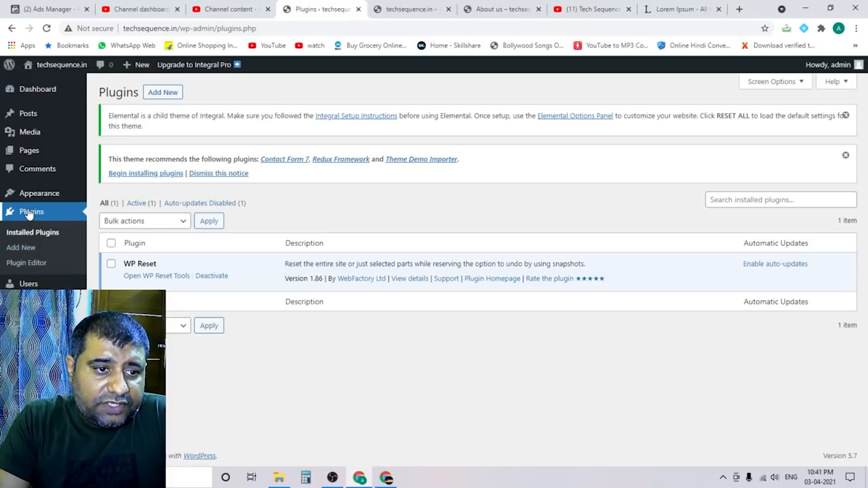
# Step: Search the WordPress plugin directory for "ultimate member"
pyautogui.click(25, 250)
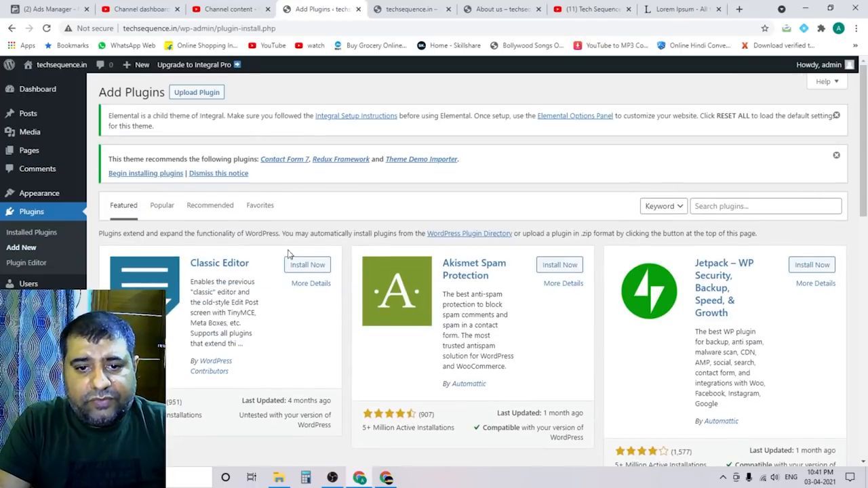
pyautogui.click(705, 206)
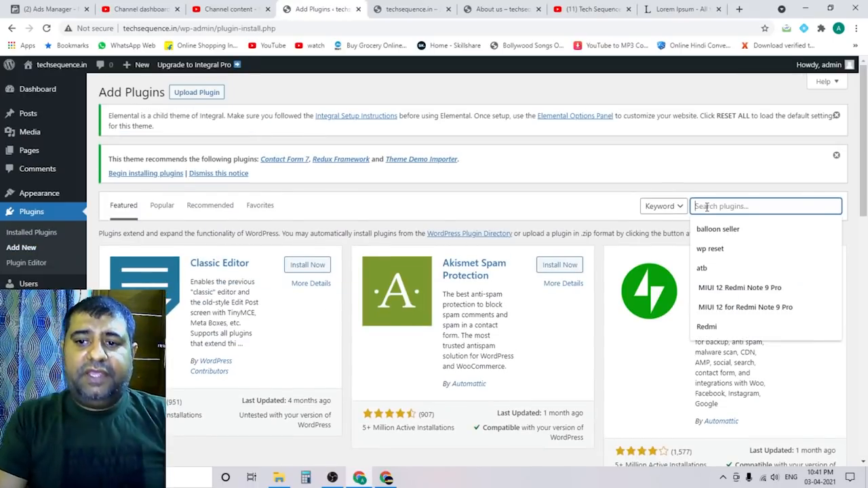
pyautogui.click(703, 206)
pyautogui.click(701, 206)
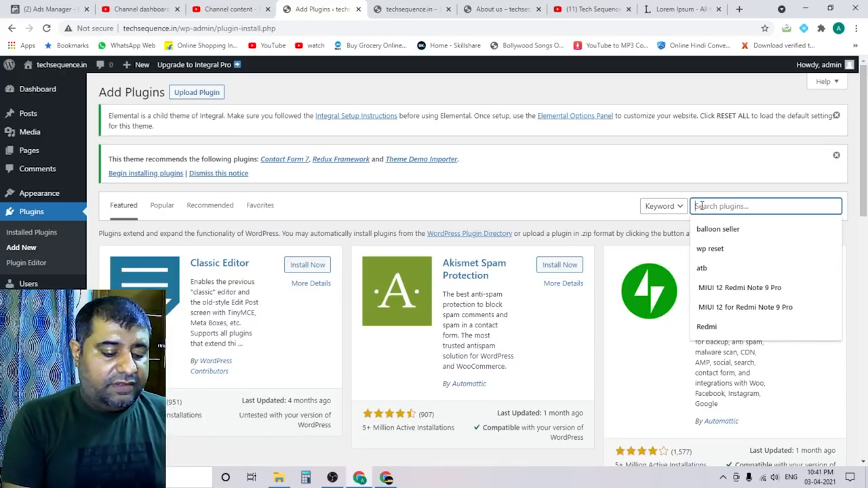
pyautogui.write('ultimate ')
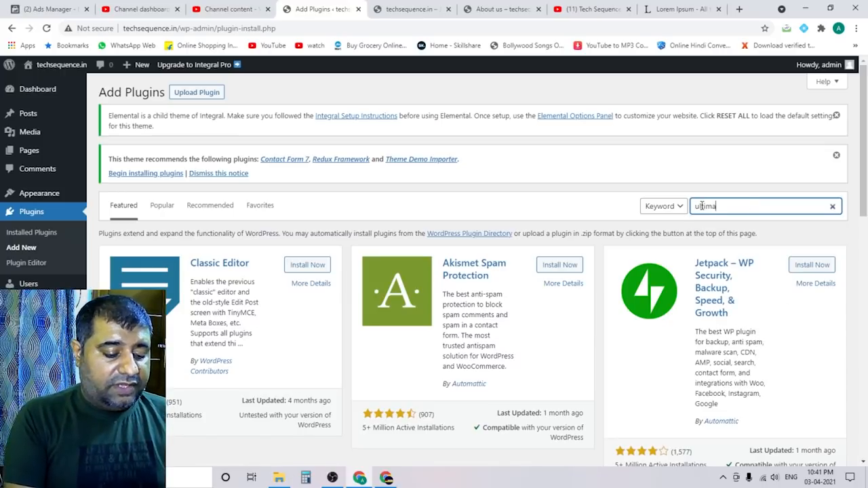
pyautogui.write('member')
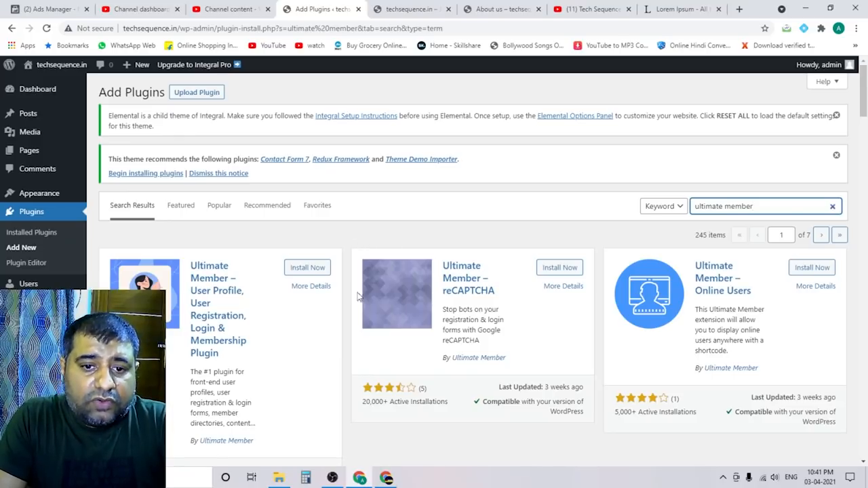
# Step: Install and activate the "Ultimate Member – User Profile, User Registration, Login & Membership Plugin"
pyautogui.scroll(-3, 670, 303)
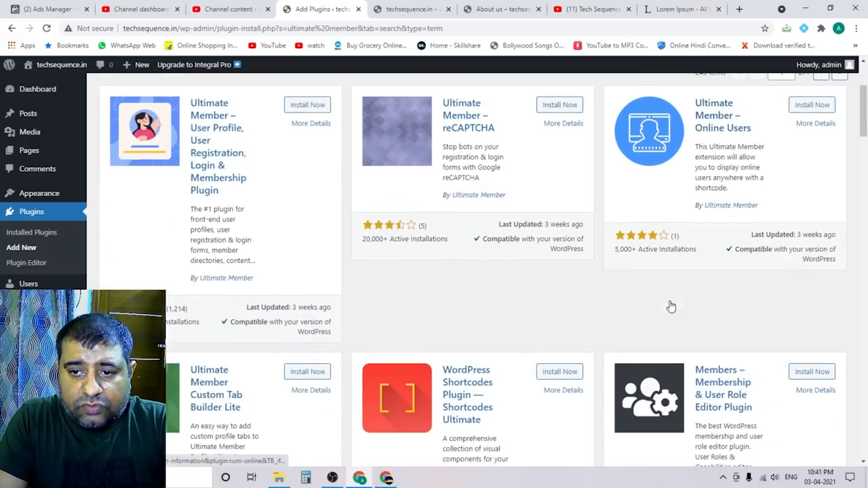
pyautogui.scroll(-3, 472, 295)
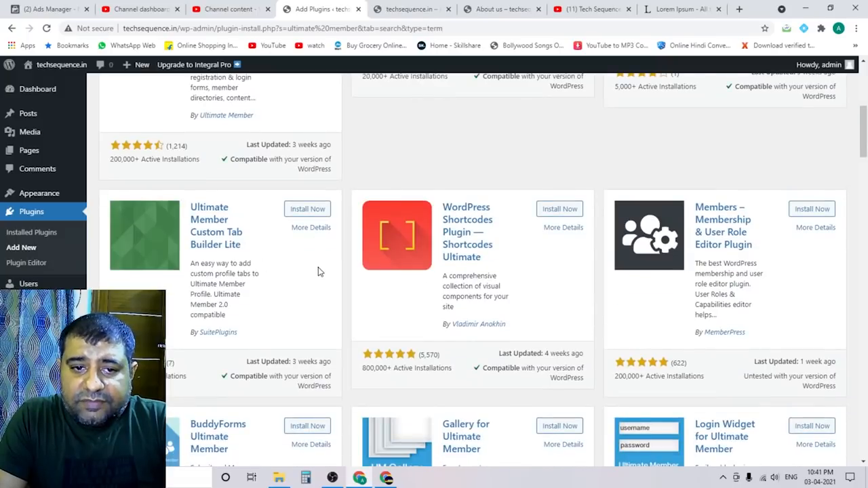
pyautogui.scroll(2, 310, 289)
pyautogui.scroll(2, 386, 288)
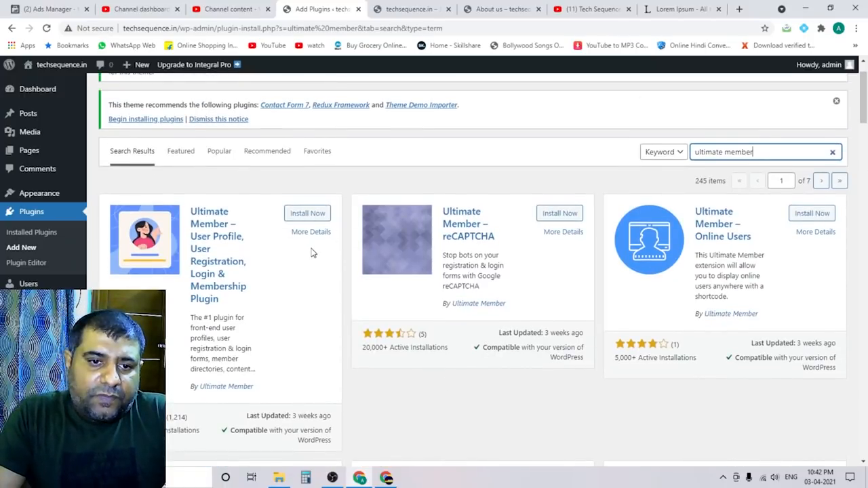
pyautogui.click(307, 214)
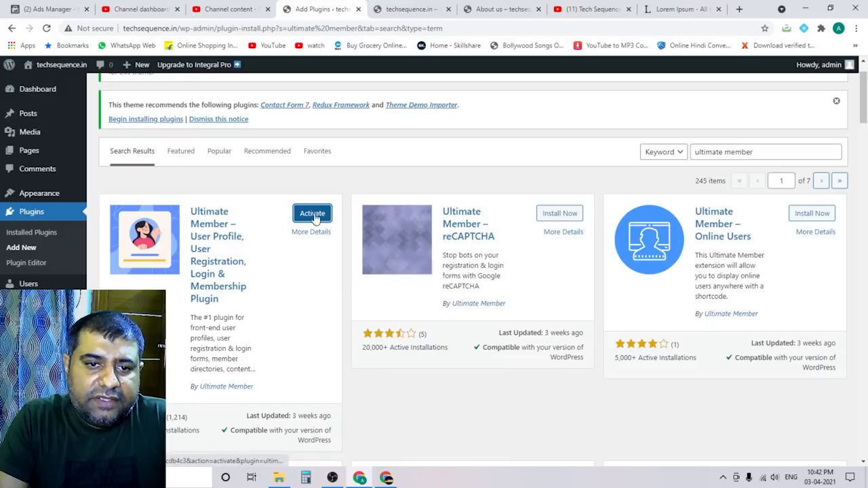
pyautogui.click(313, 214)
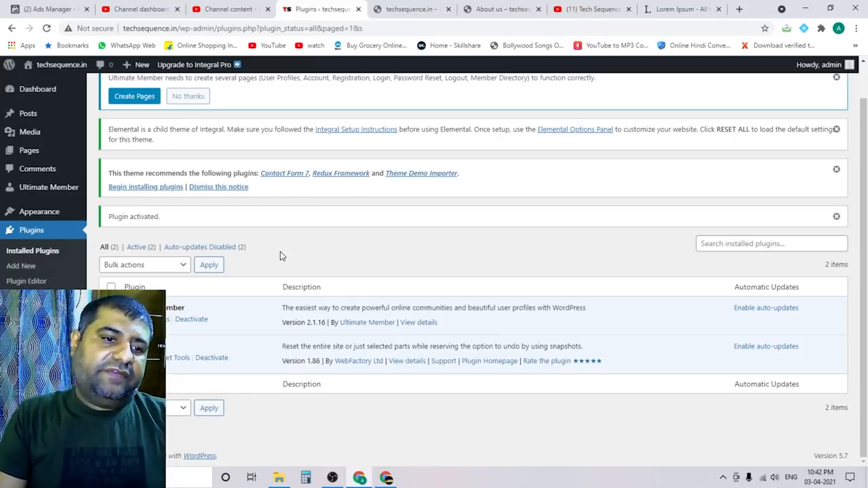
# Step: View the list of all pages on the site
pyautogui.scroll(1, 282, 255)
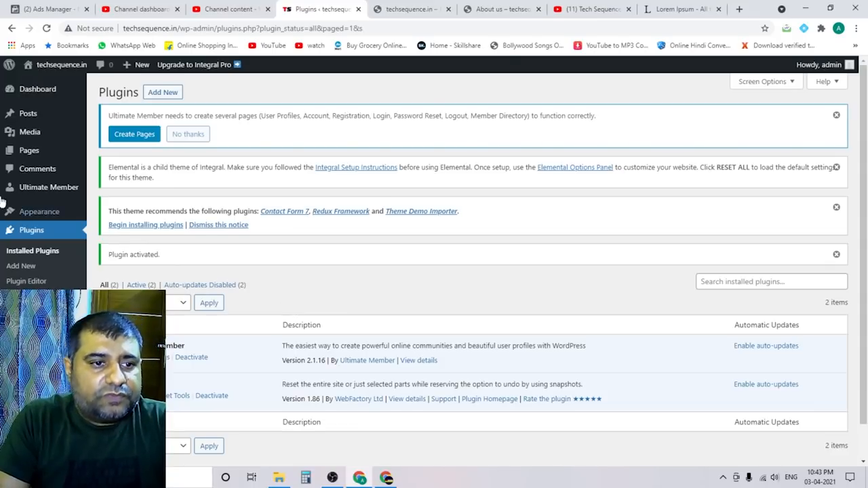
pyautogui.moveTo(27, 155)
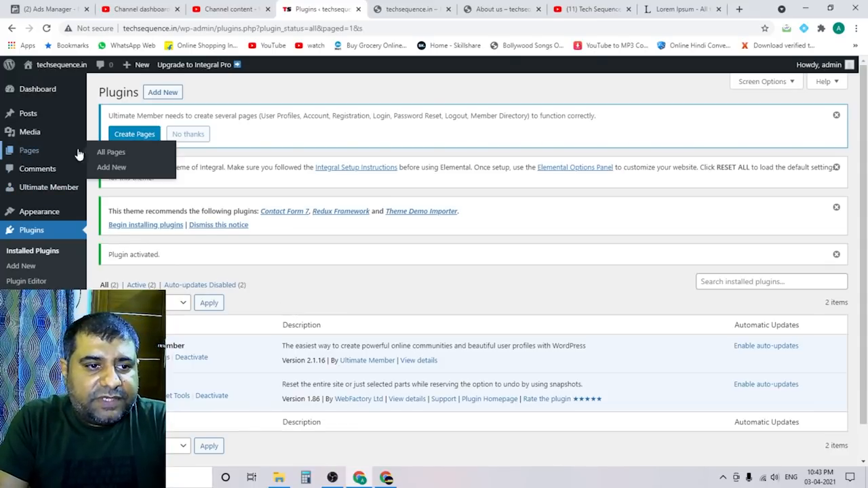
pyautogui.click(111, 153)
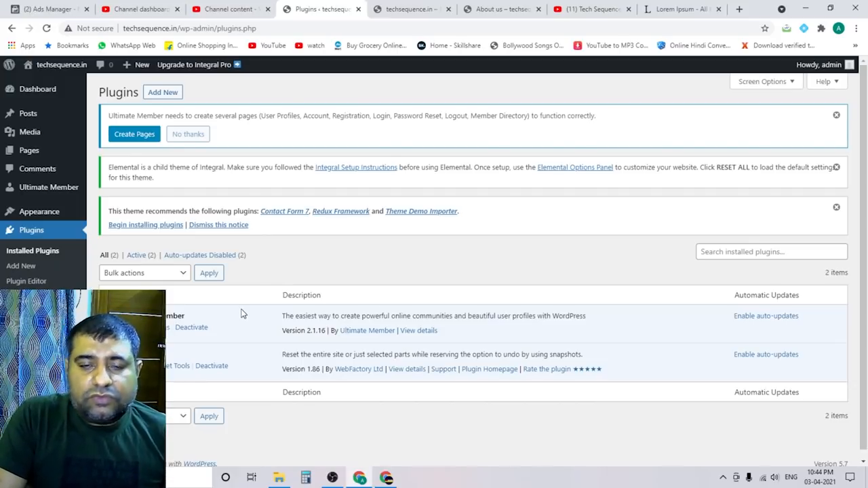
# Step: Open the Ultimate Member plugin's settings and have it create its required pages
pyautogui.click(159, 327)
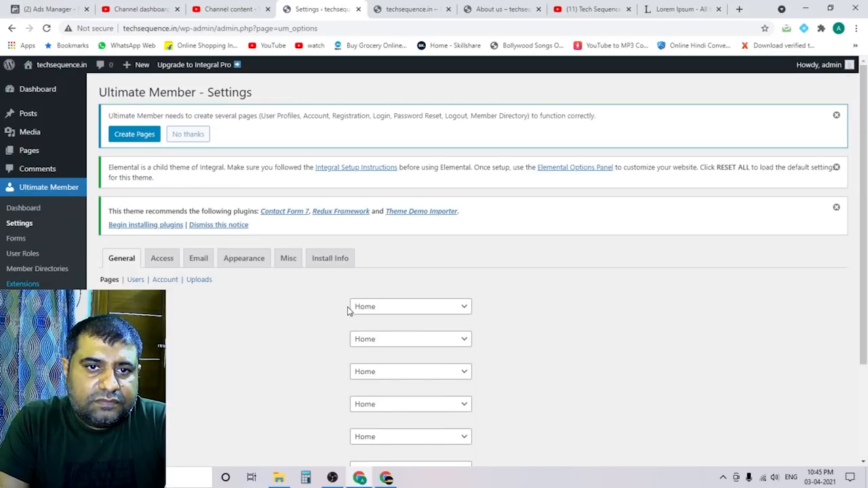
pyautogui.scroll(-3, 519, 280)
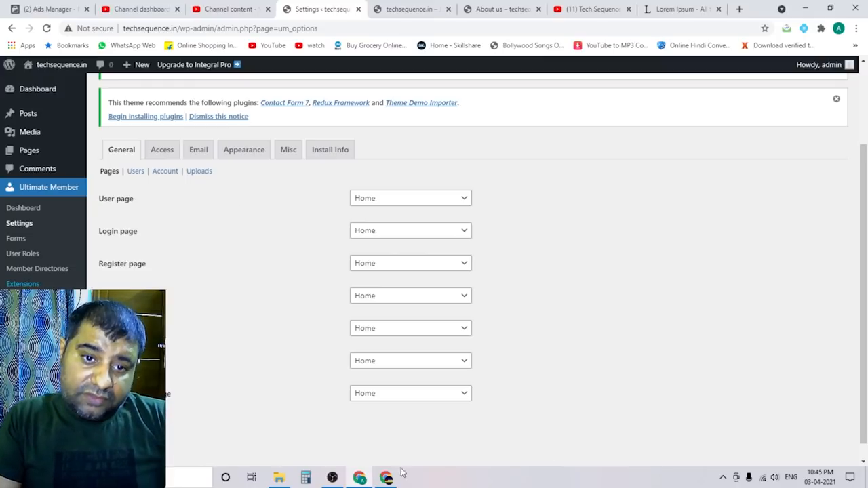
pyautogui.click(407, 197)
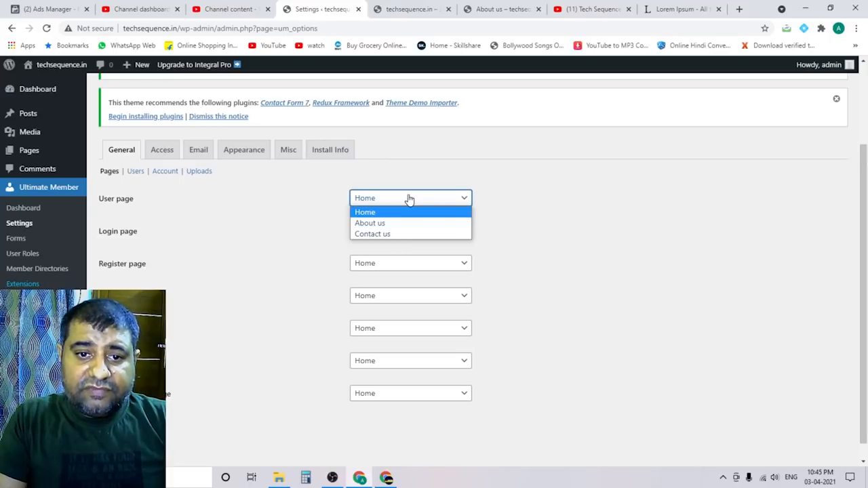
pyautogui.click(284, 201)
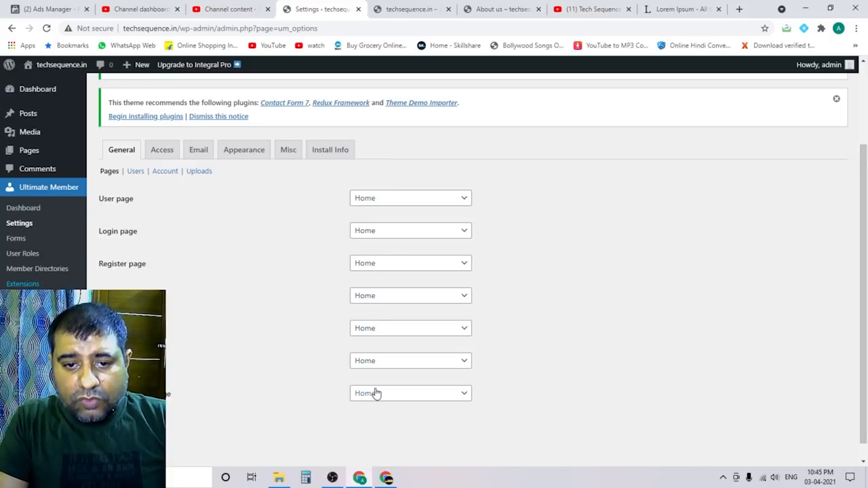
pyautogui.scroll(3, 593, 305)
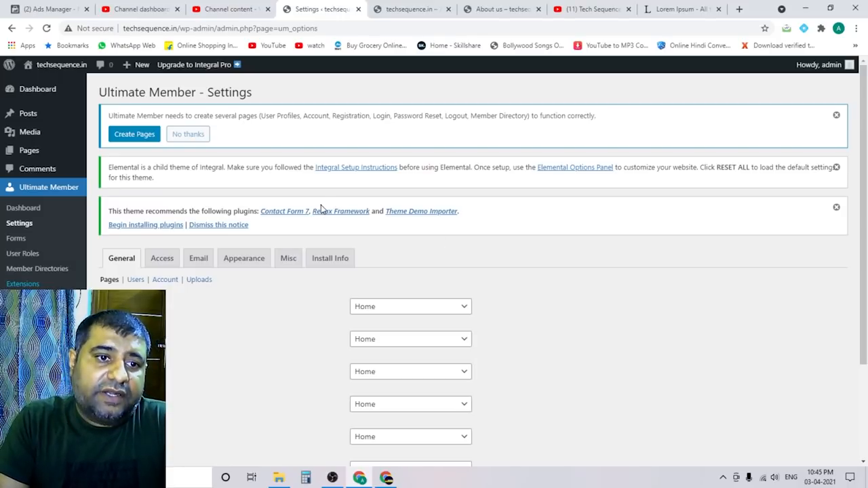
pyautogui.moveTo(119, 135)
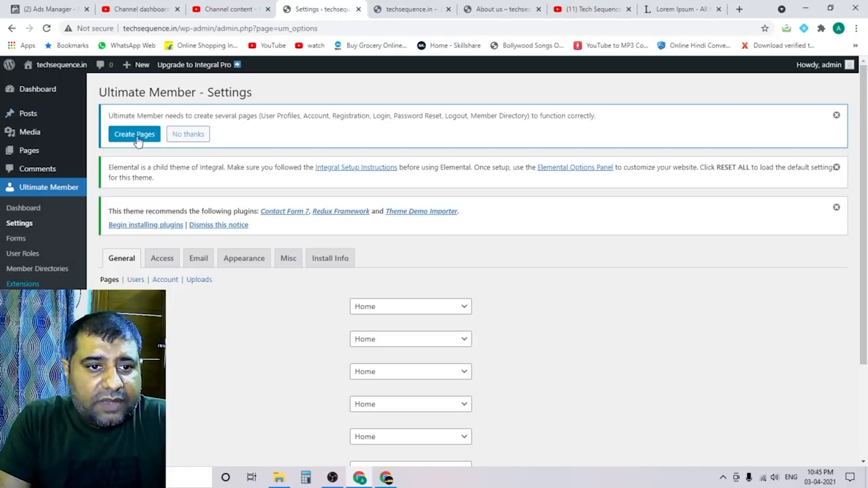
pyautogui.click(136, 136)
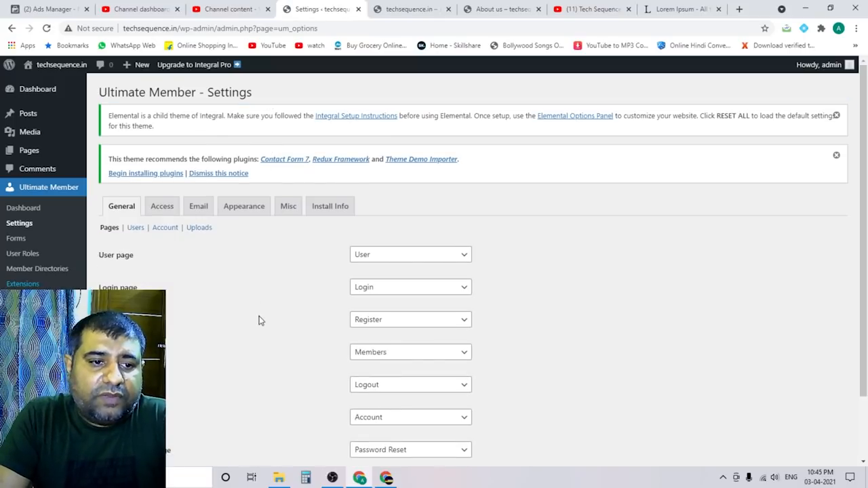
# Step: Review the page assignments in the Ultimate Member general settings, from the User page to the Password Reset page
pyautogui.scroll(-1, 257, 319)
pyautogui.scroll(1, 269, 315)
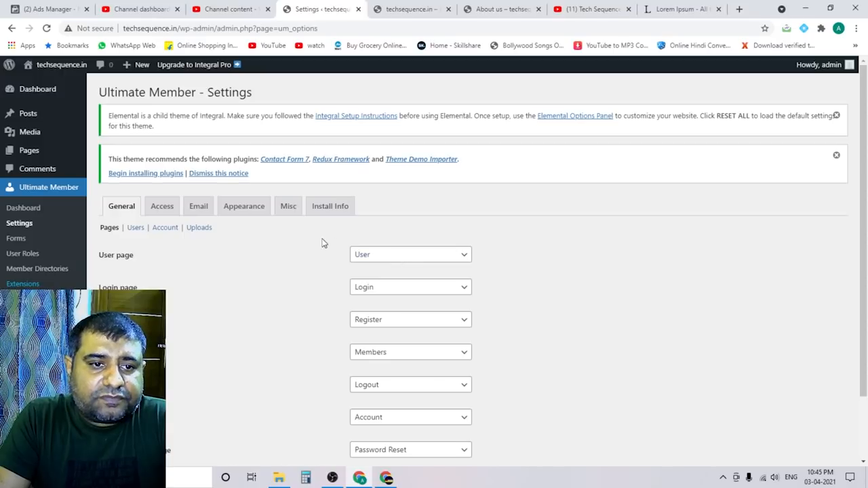
pyautogui.scroll(-2, 285, 279)
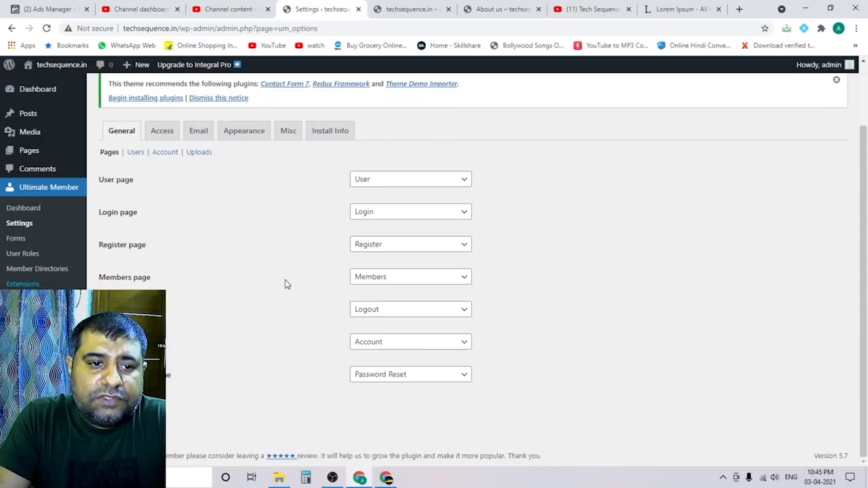
pyautogui.scroll(2, 244, 359)
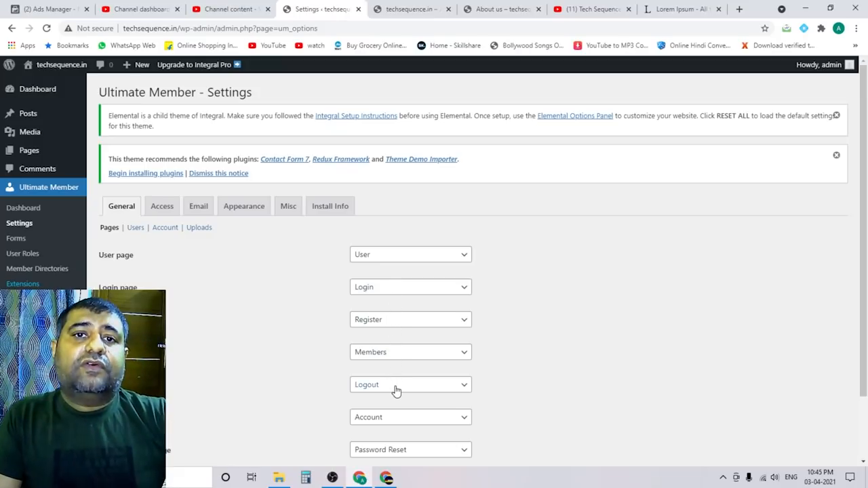
pyautogui.scroll(-1, 397, 390)
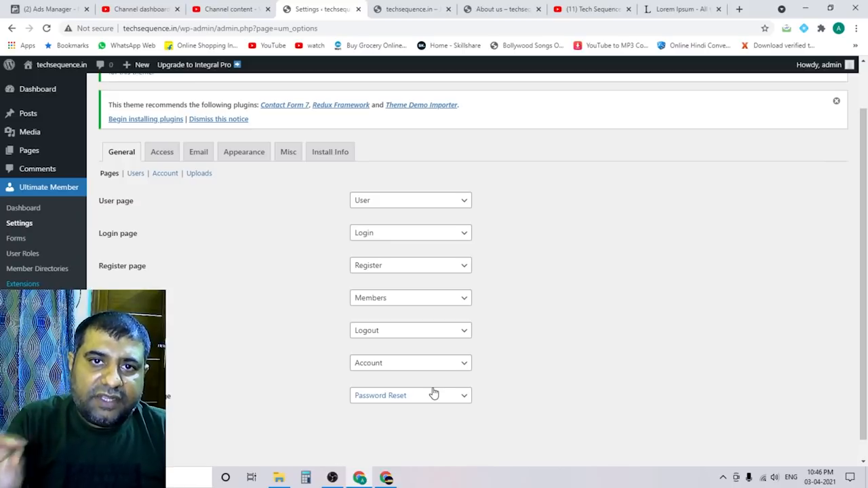
pyautogui.scroll(1, 548, 360)
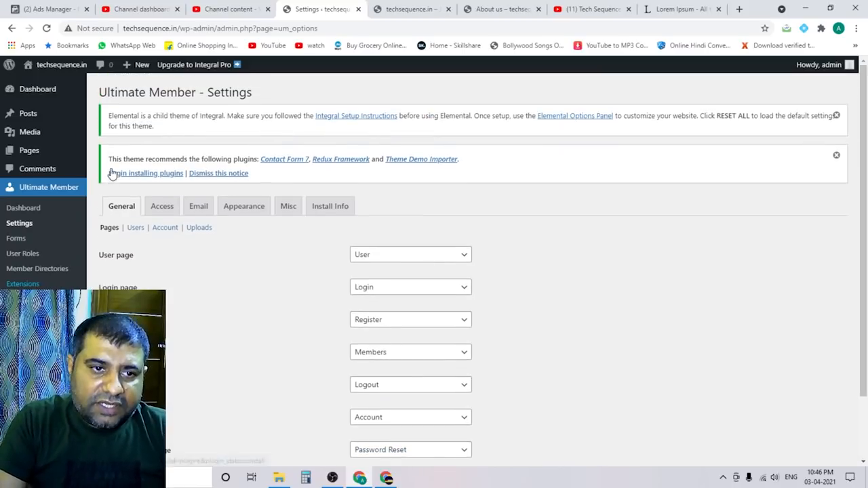
pyautogui.scroll(-1, 298, 370)
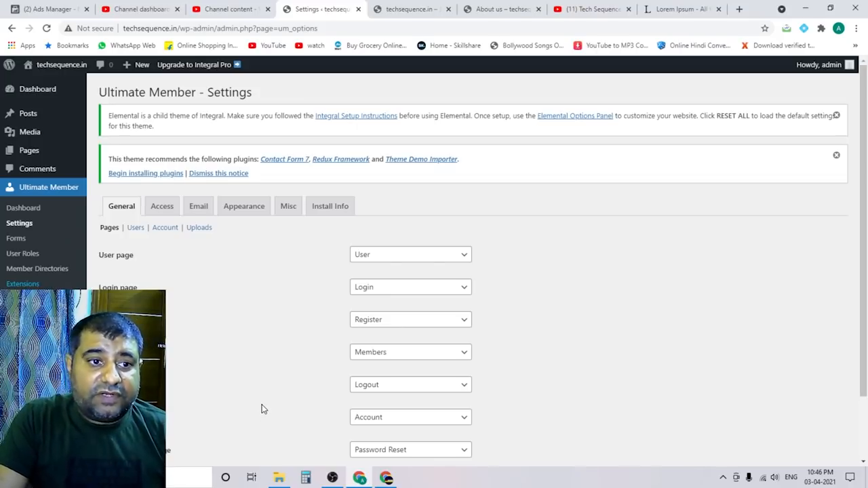
# Step: Open the list of all pages and review the Ultimate Member pages among the existing ones
pyautogui.moveTo(29, 150)
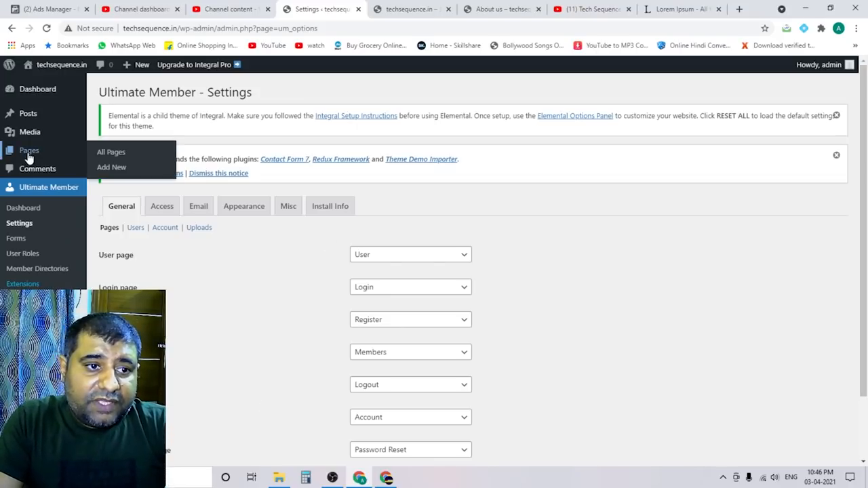
pyautogui.click(124, 152)
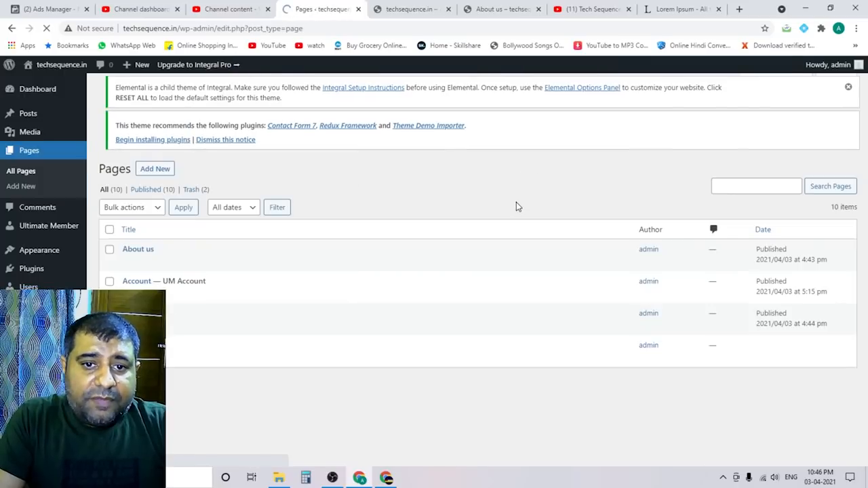
pyautogui.scroll(-3, 393, 244)
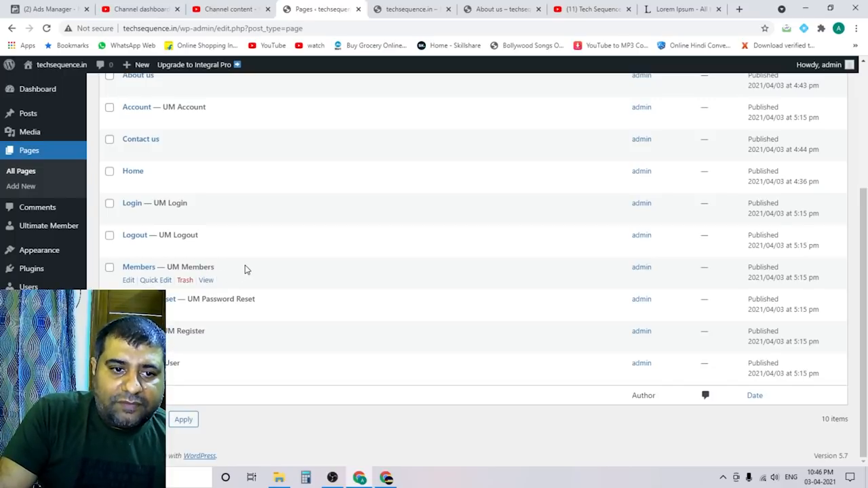
pyautogui.scroll(3, 271, 286)
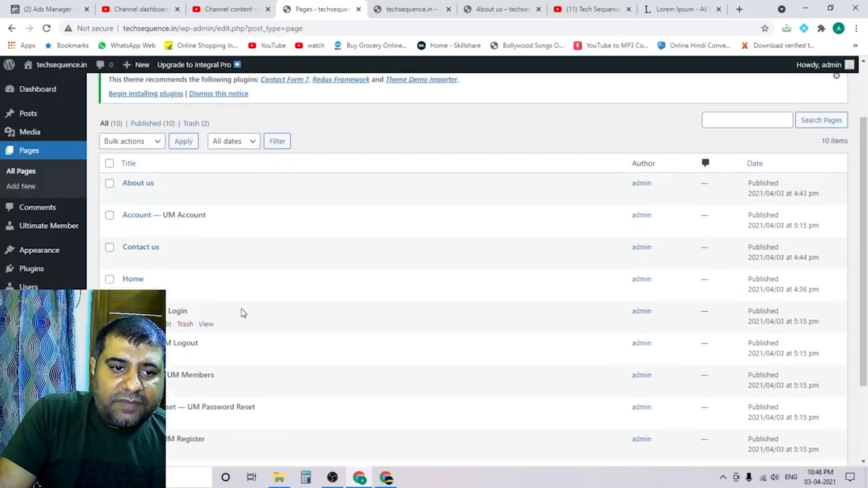
pyautogui.scroll(-3, 242, 310)
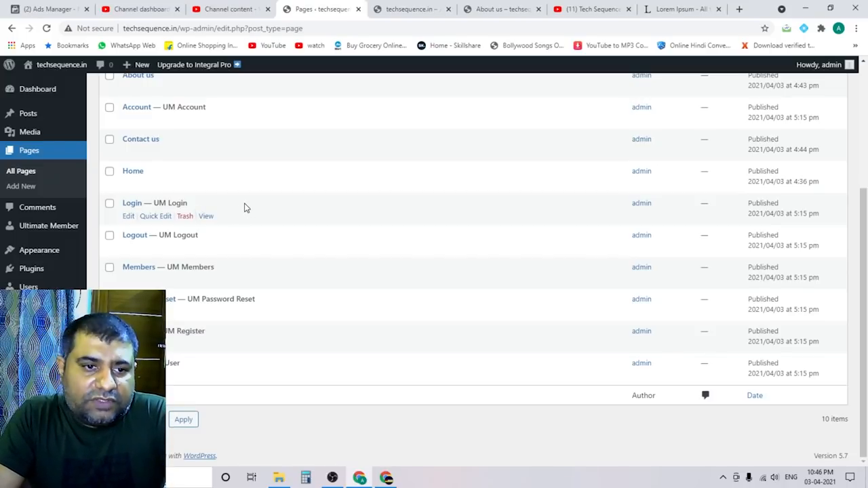
pyautogui.scroll(1, 281, 215)
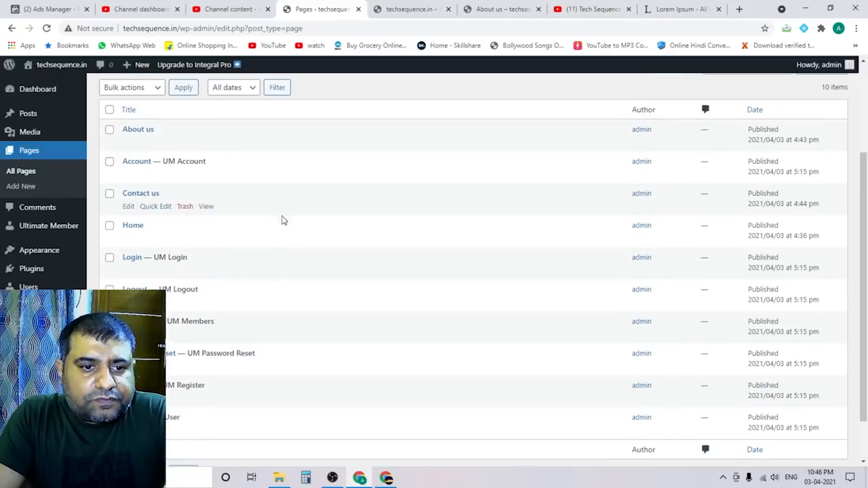
pyautogui.scroll(3, 271, 265)
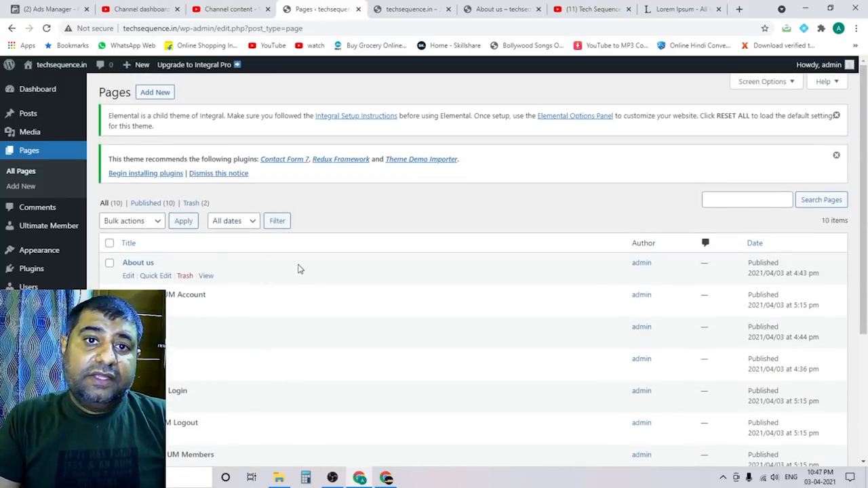
# Step: Reload the site's home page to check its navigation menu, and compare it with the list of all pages
pyautogui.click(424, 7)
pyautogui.click(46, 27)
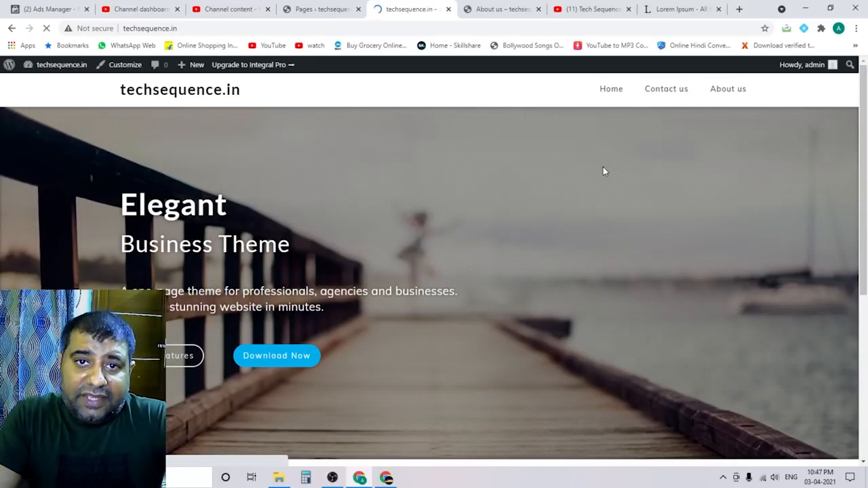
pyautogui.click(319, 9)
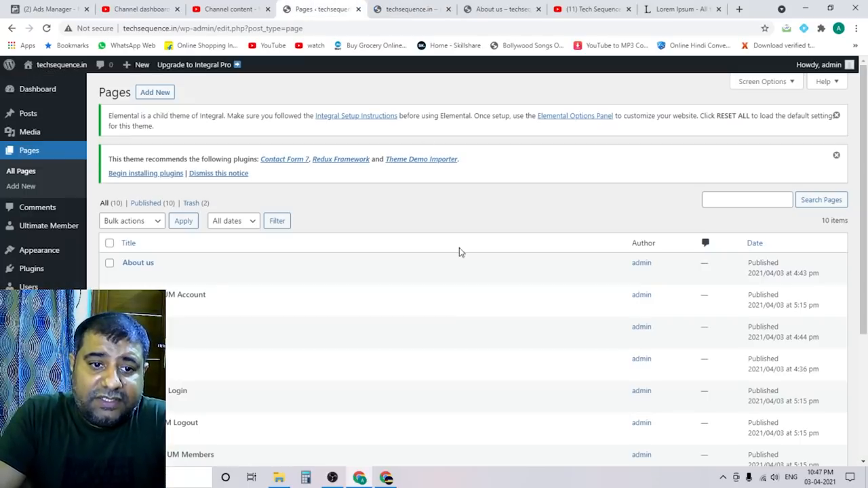
pyautogui.scroll(-2, 323, 343)
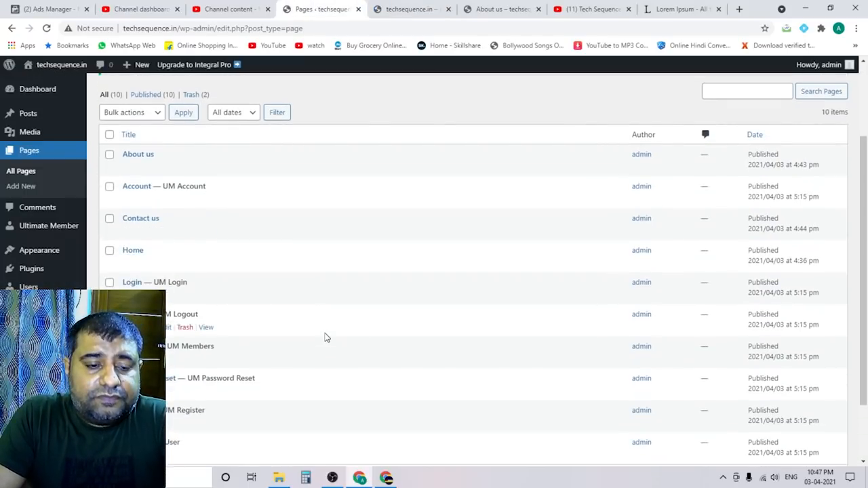
pyautogui.scroll(1, 3, 155)
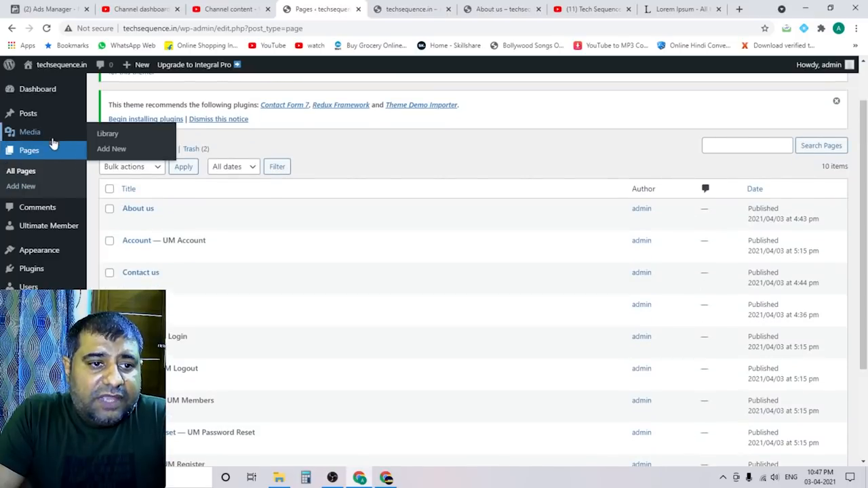
# Step: Add the Password Reset, Account, Logout, Members, Register, Login and User pages to Menu 1 and save the menu
pyautogui.moveTo(38, 225)
pyautogui.moveTo(43, 254)
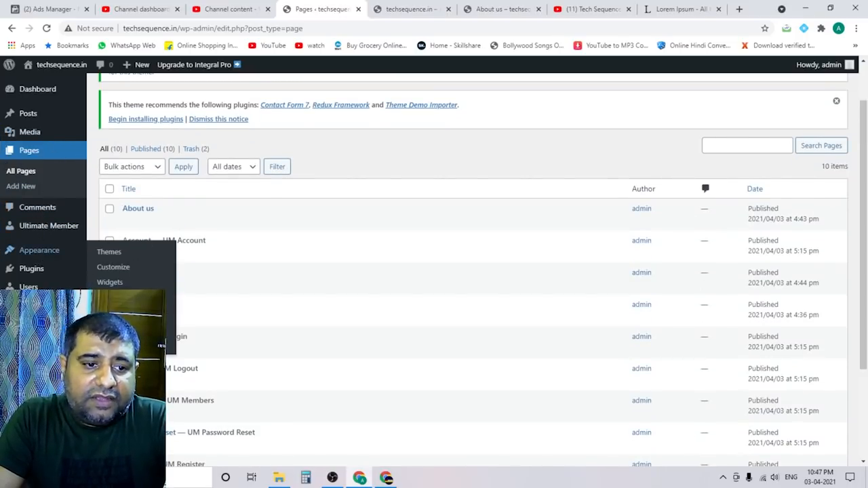
pyautogui.click(108, 297)
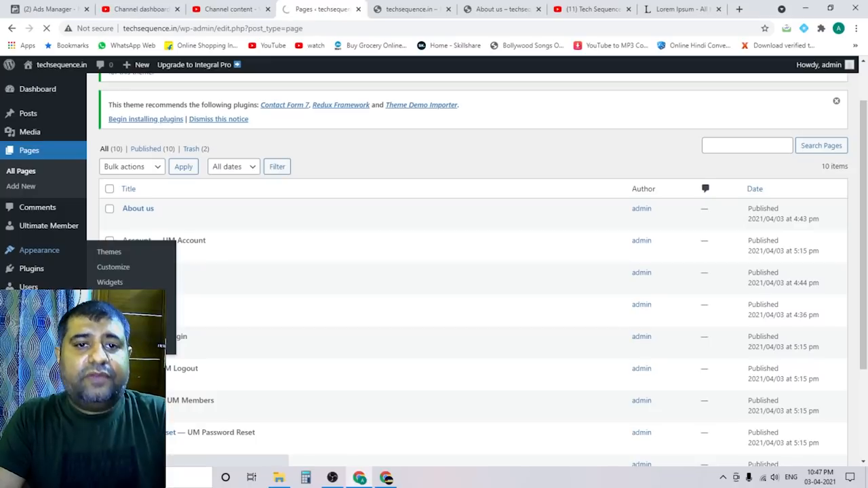
pyautogui.scroll(-2, 380, 258)
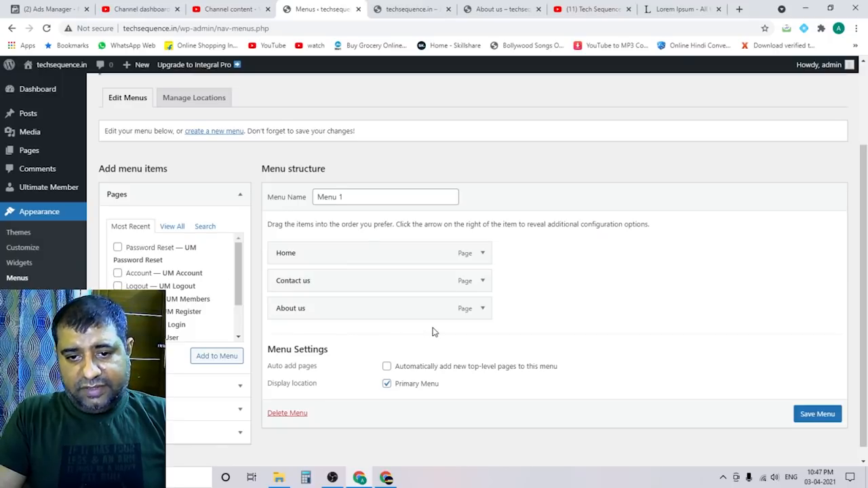
pyautogui.click(118, 248)
pyautogui.click(119, 274)
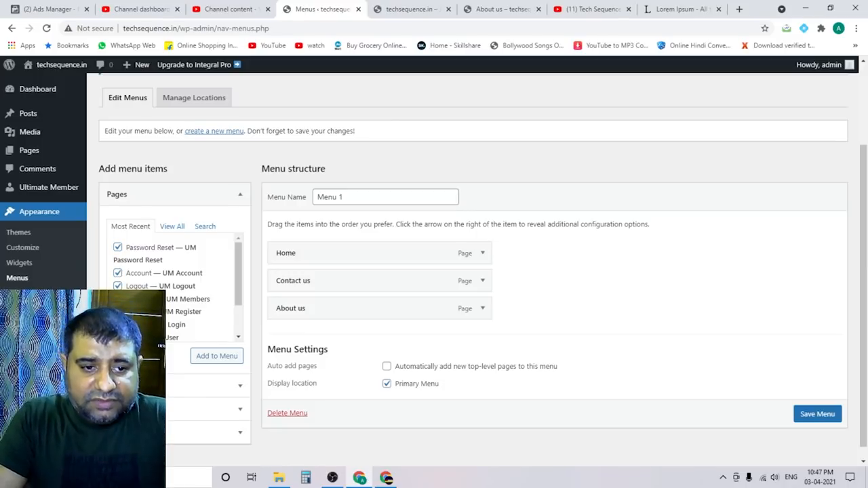
pyautogui.scroll(-2, 175, 285)
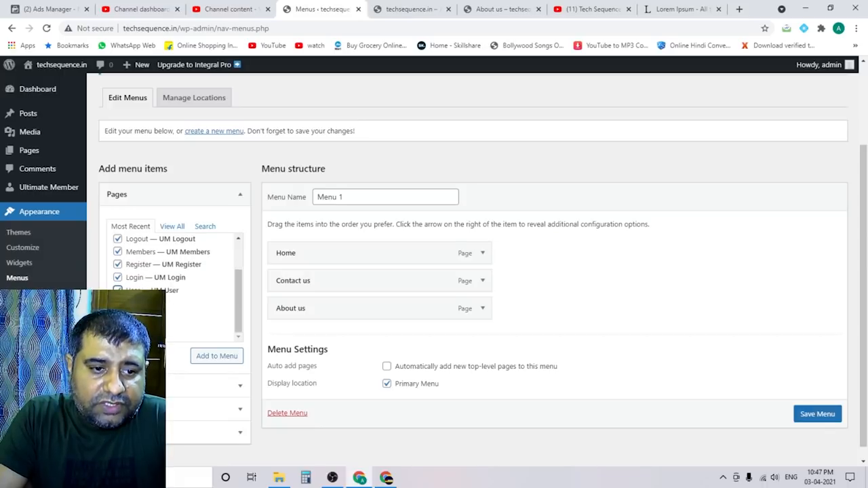
pyautogui.scroll(2, 207, 306)
pyautogui.scroll(-2, 196, 308)
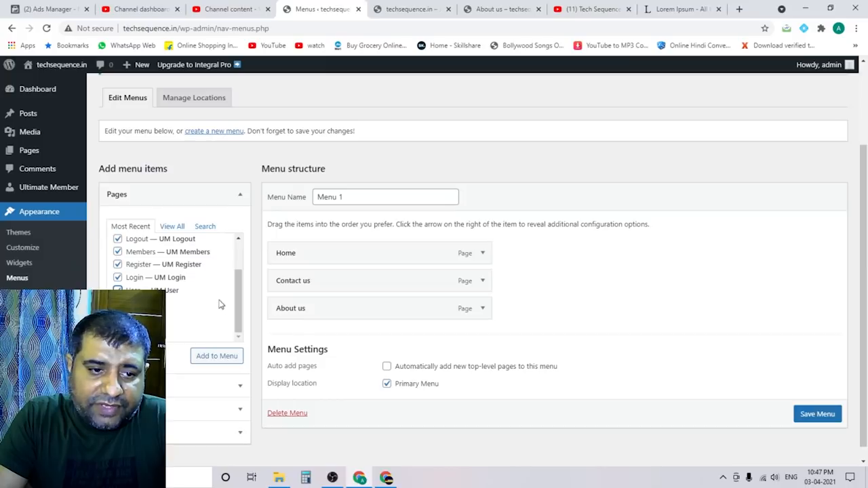
pyautogui.scroll(2, 190, 252)
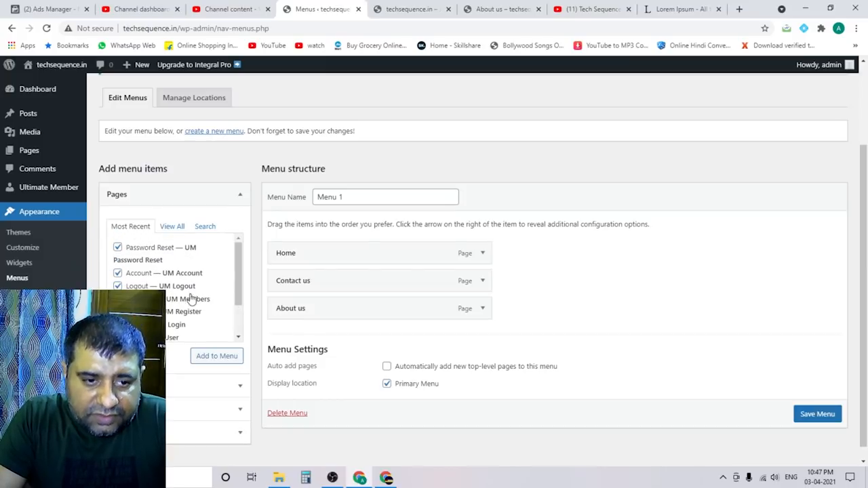
pyautogui.scroll(-2, 191, 302)
pyautogui.click(226, 355)
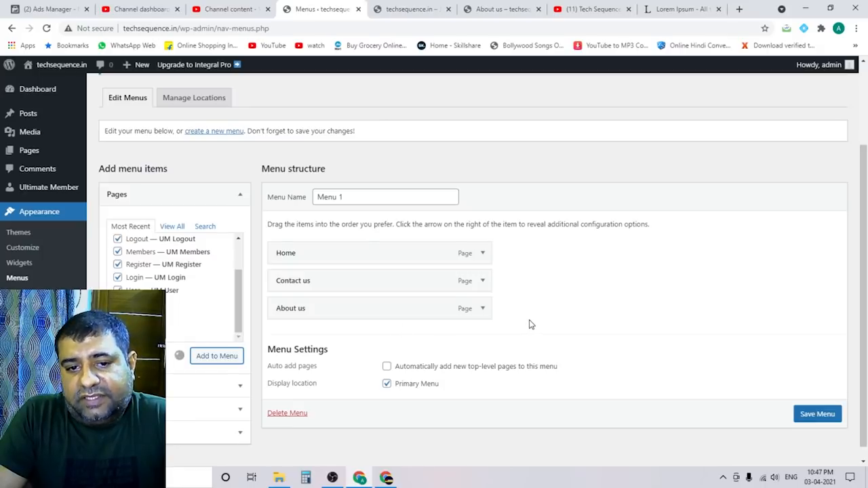
pyautogui.scroll(-2, 536, 322)
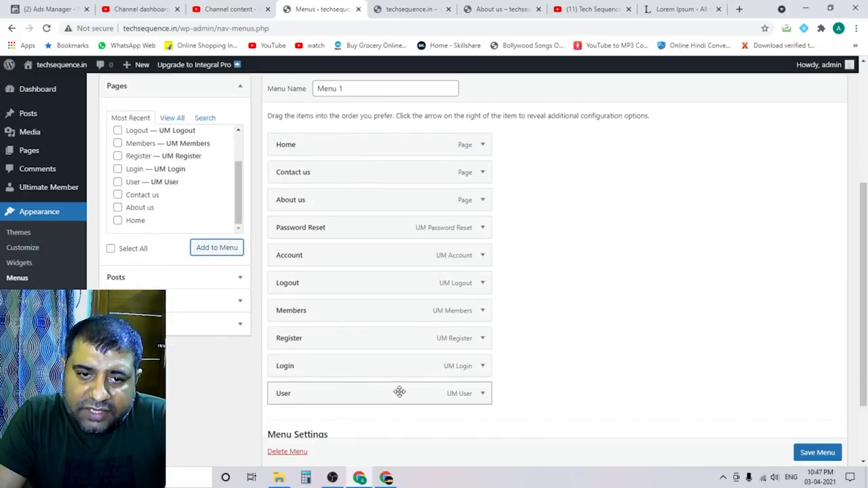
pyautogui.click(818, 453)
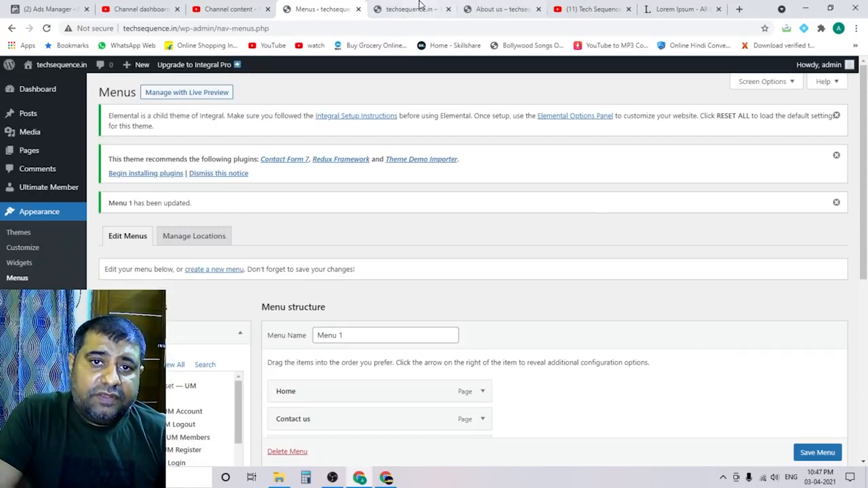
# Step: Check the added menu items on the reloaded home page and in the Menu 1 structure
pyautogui.click(415, 9)
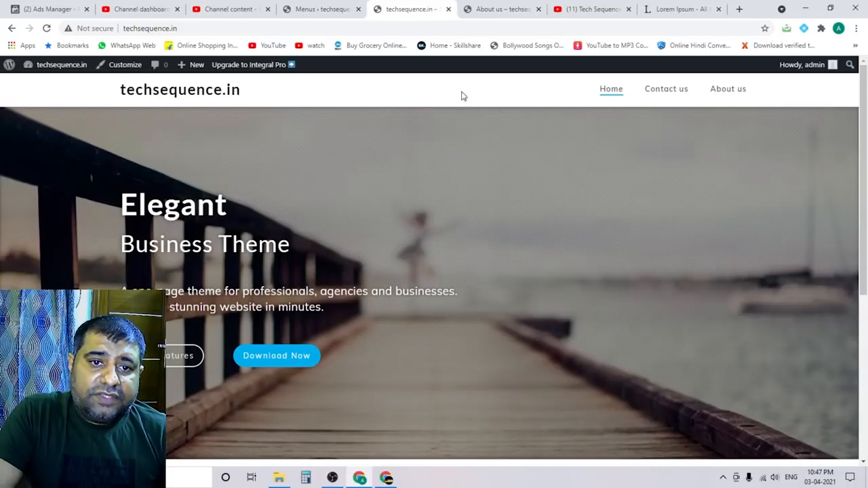
pyautogui.click(47, 29)
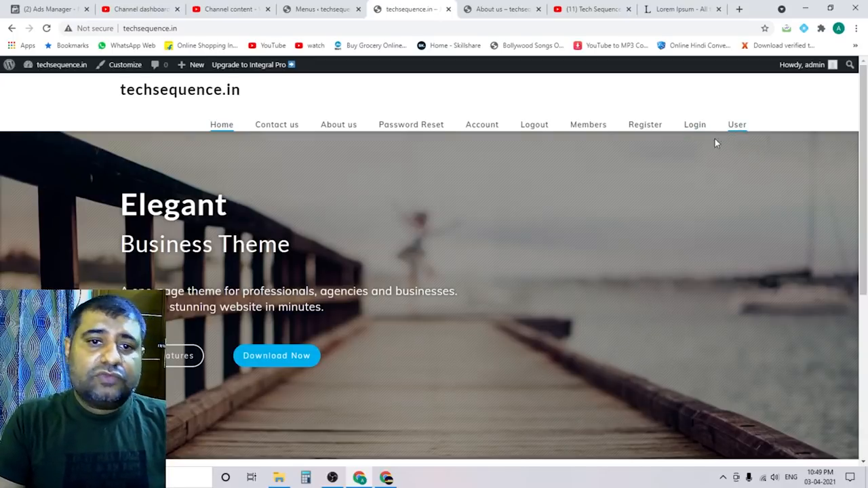
pyautogui.click(326, 8)
pyautogui.scroll(-6, 407, 237)
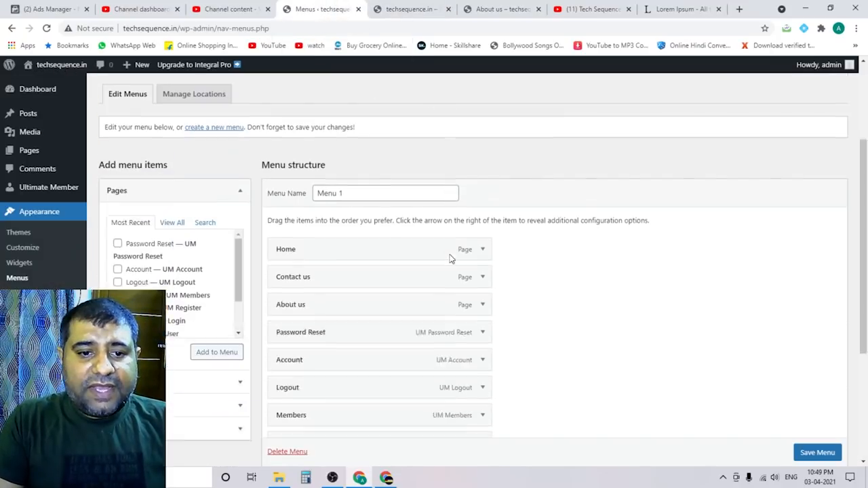
pyautogui.scroll(2, 484, 258)
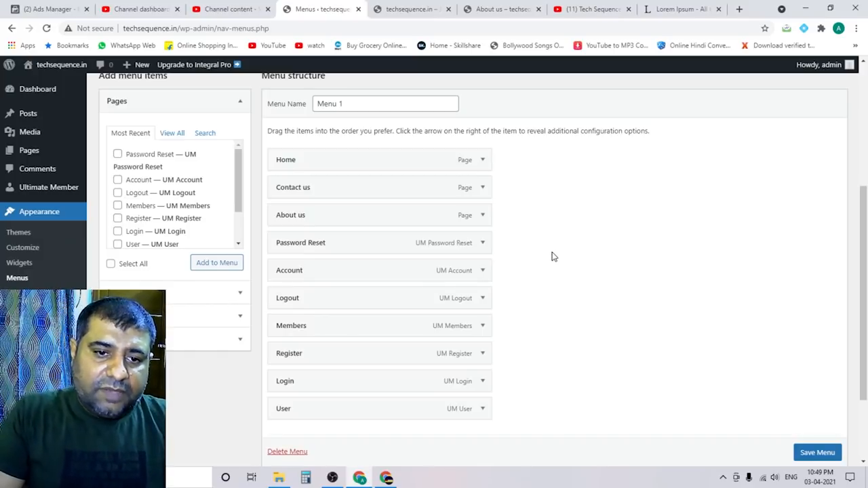
# Step: Make the Password Reset menu link visible only to Logged Out Users
pyautogui.click(481, 241)
pyautogui.scroll(-1, 519, 279)
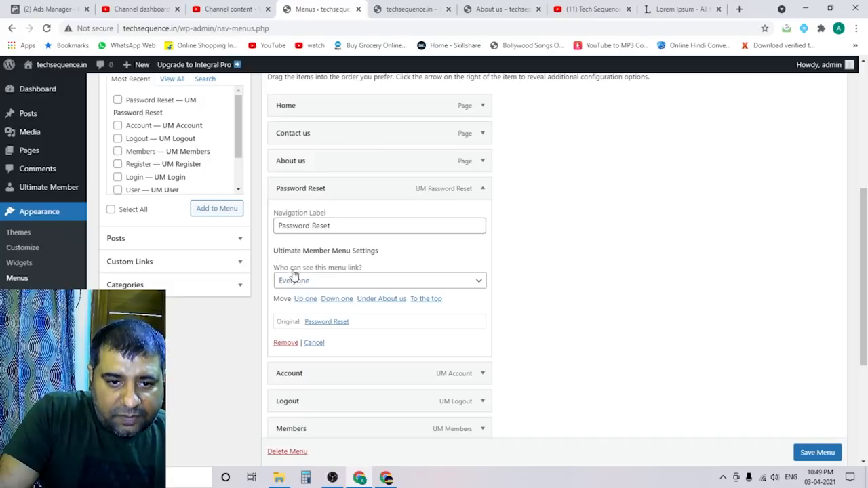
pyautogui.click(353, 283)
pyautogui.click(353, 284)
pyautogui.click(353, 284)
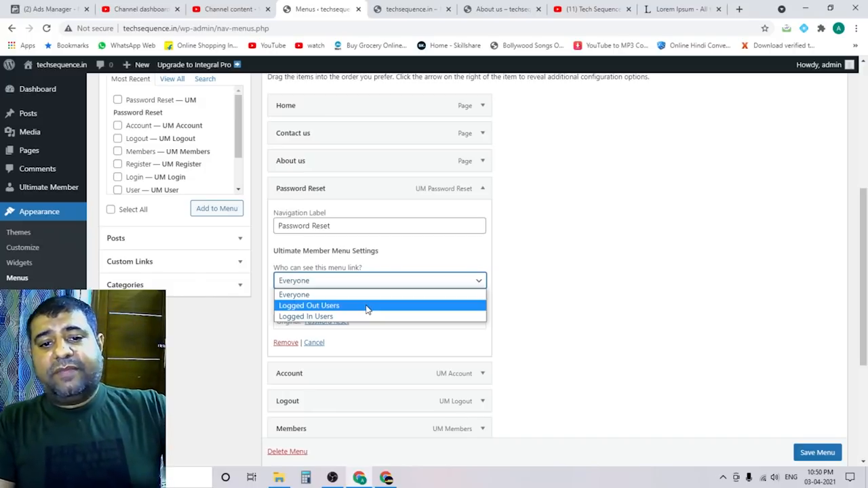
pyautogui.click(366, 305)
pyautogui.scroll(-2, 533, 293)
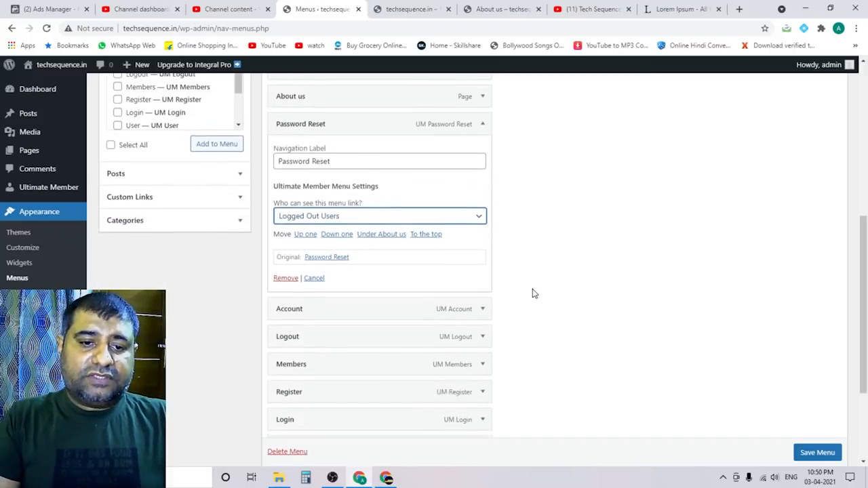
pyautogui.scroll(3, 533, 293)
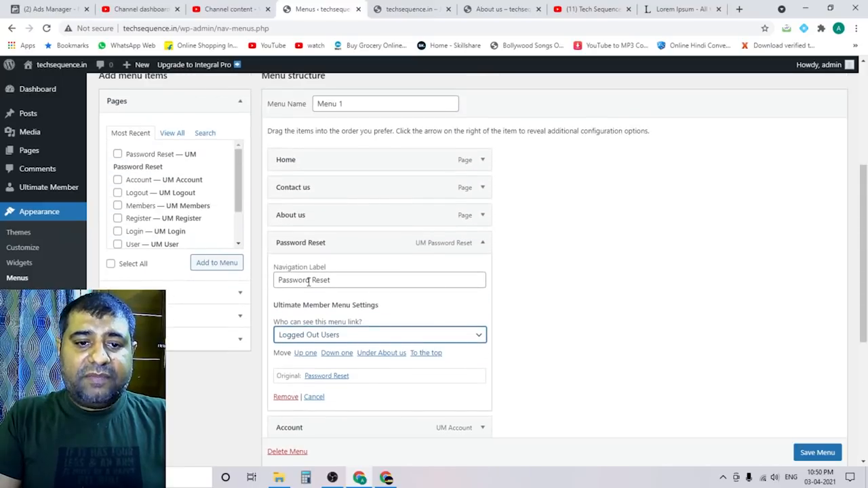
pyautogui.scroll(-1, 346, 348)
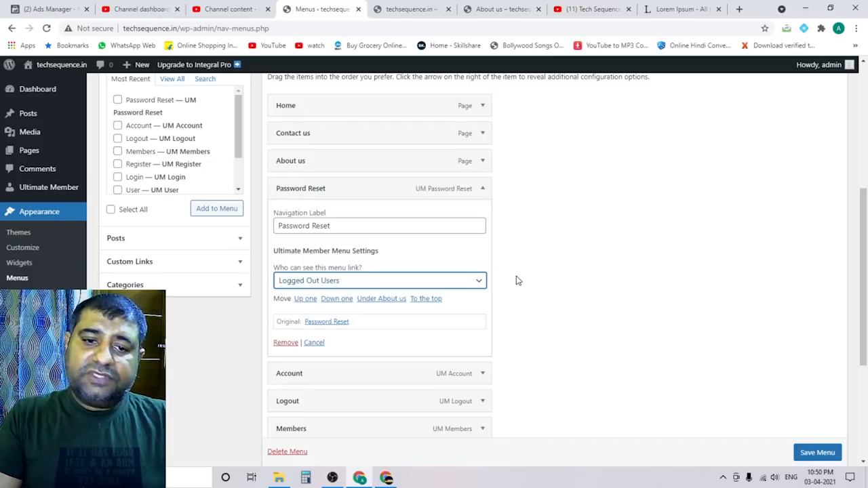
pyautogui.click(480, 190)
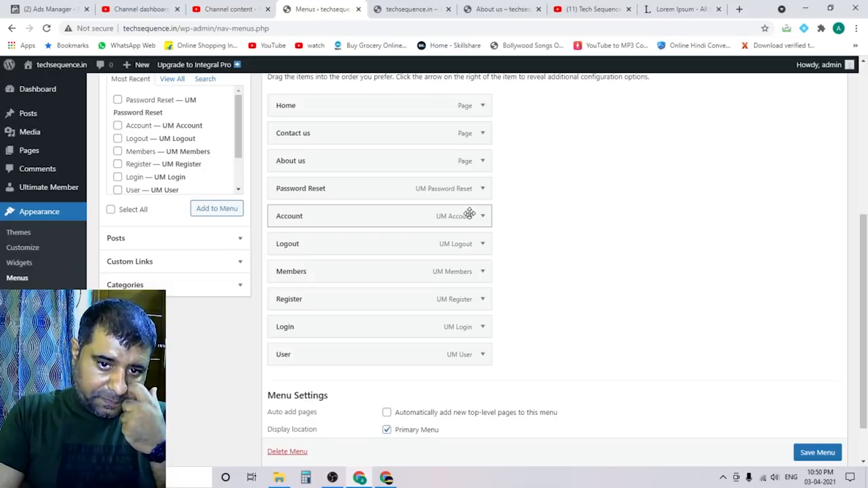
# Step: Set the visibility of the Account menu link to Logged In Users
pyautogui.click(481, 217)
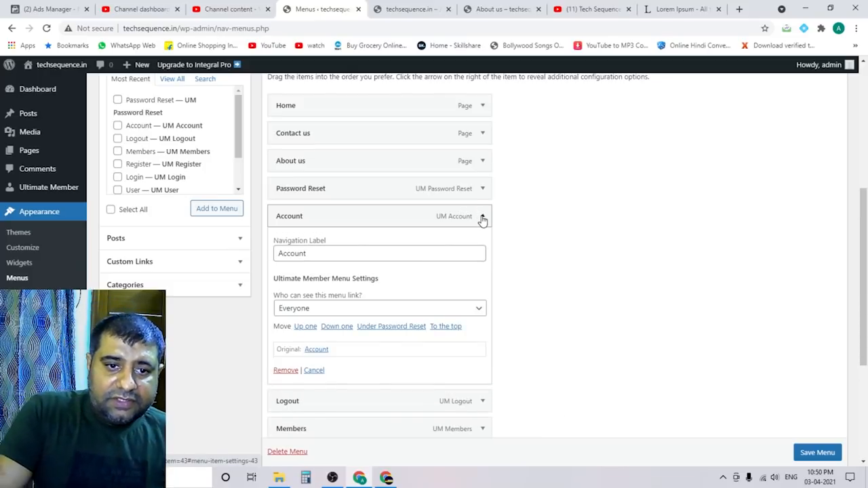
pyautogui.scroll(-2, 430, 283)
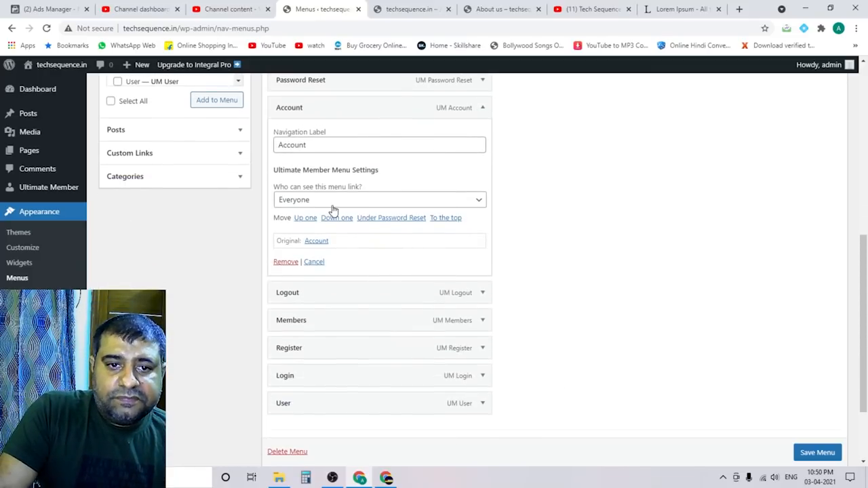
pyautogui.click(379, 201)
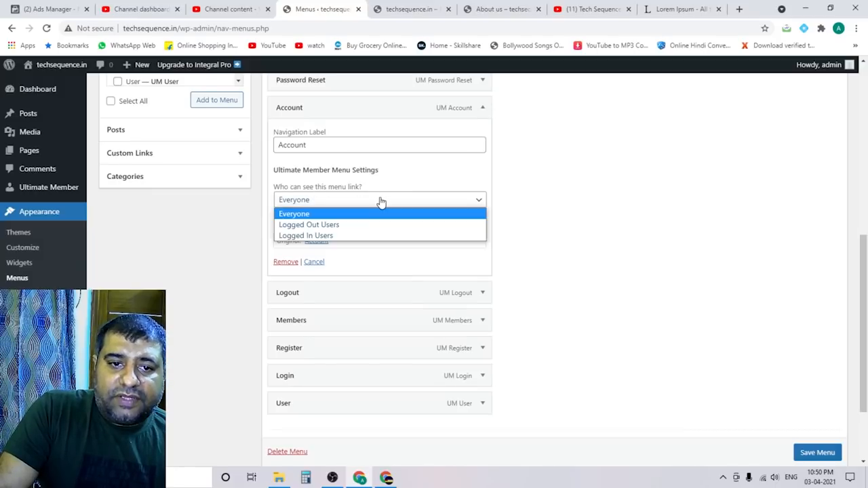
pyautogui.click(334, 236)
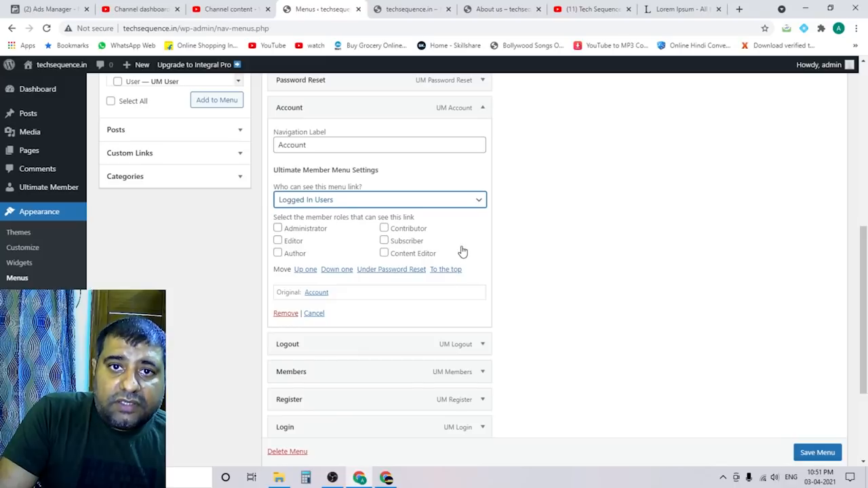
# Step: Restrict the Account menu link to the Subscriber role and collapse its settings
pyautogui.click(399, 243)
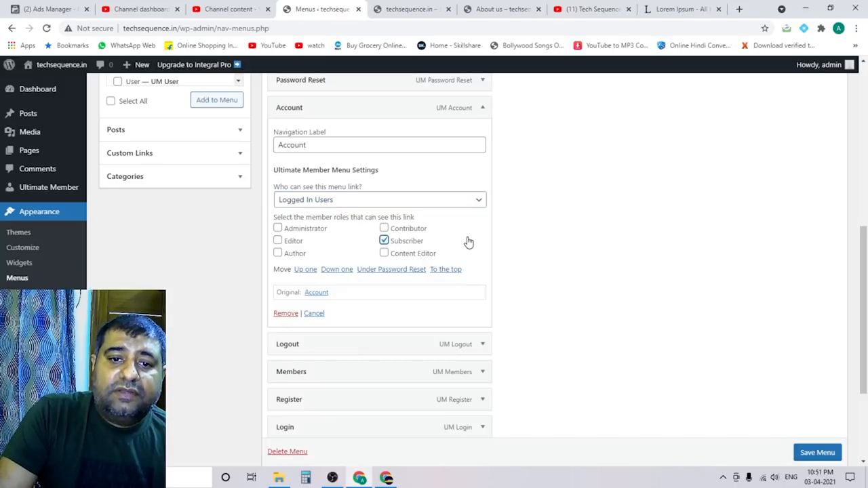
pyautogui.scroll(1, 478, 216)
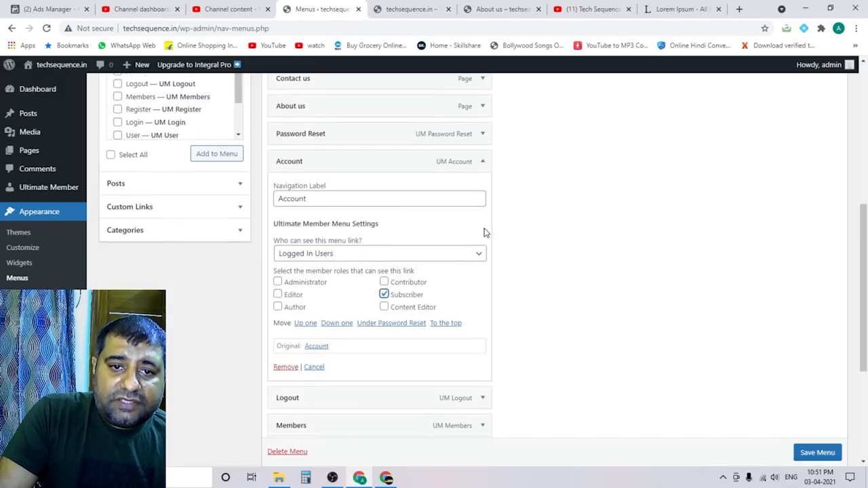
pyautogui.click(478, 169)
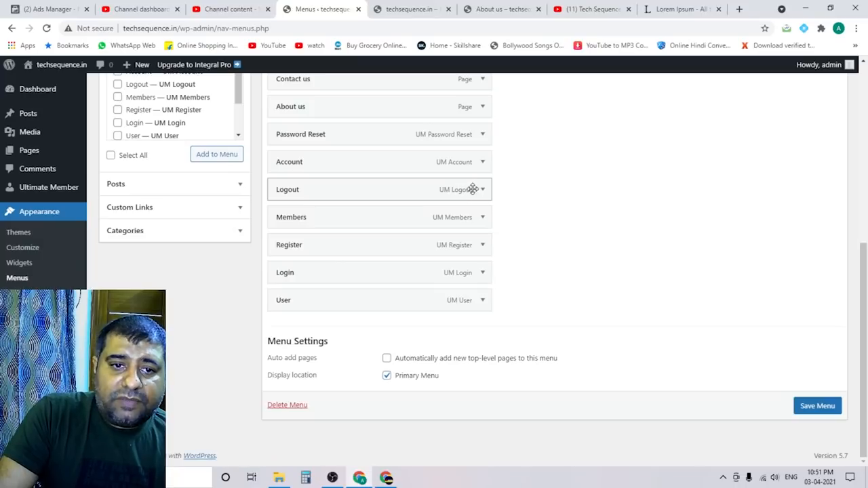
# Step: Make the Logout menu link visible only to Logged In Users with the Subscriber role
pyautogui.click(480, 191)
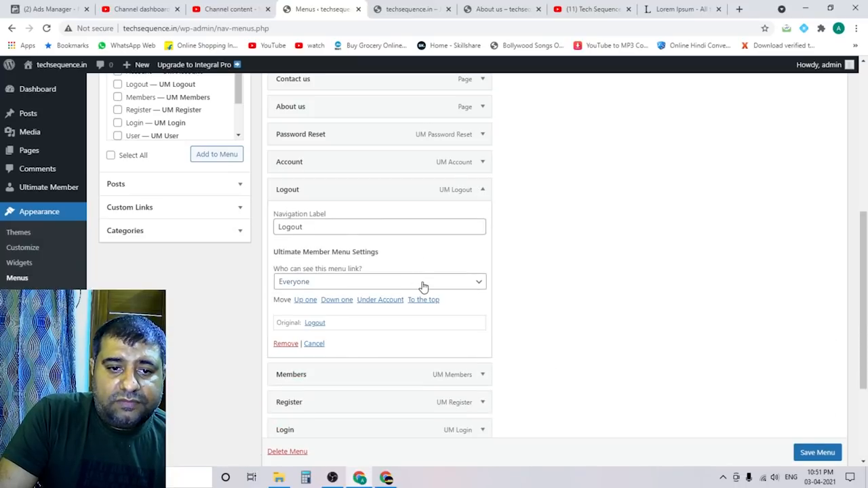
pyautogui.click(423, 282)
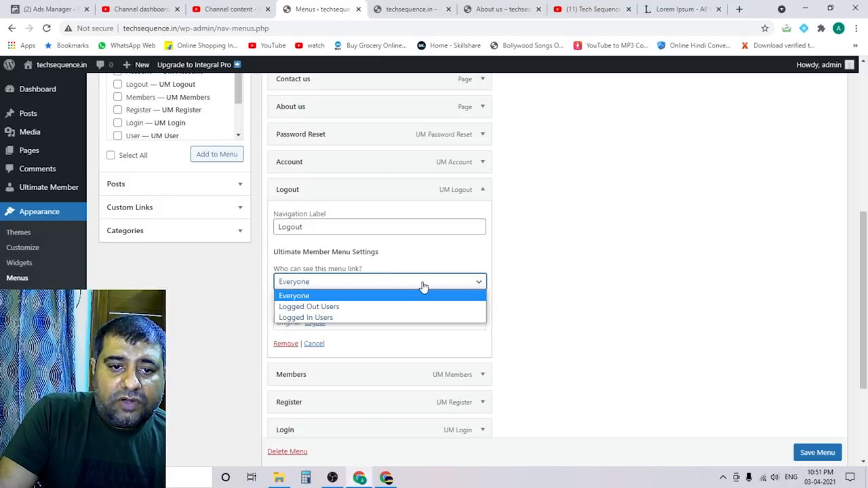
pyautogui.click(335, 318)
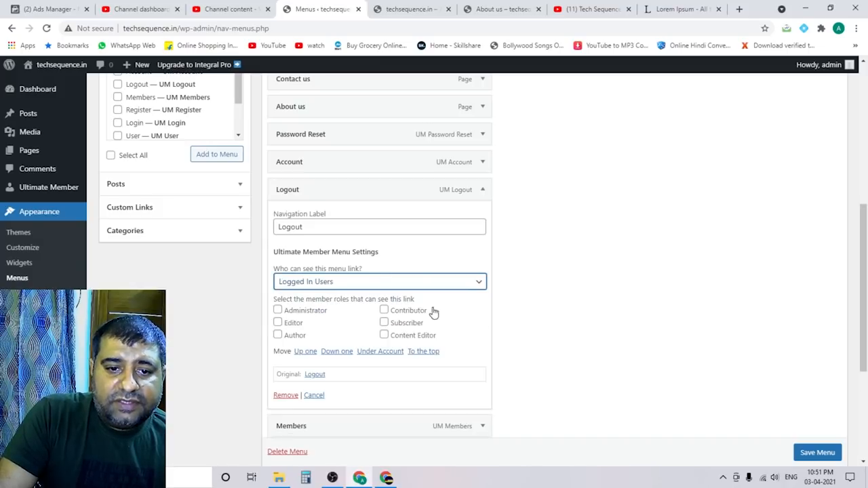
pyautogui.click(383, 323)
pyautogui.scroll(-1, 519, 316)
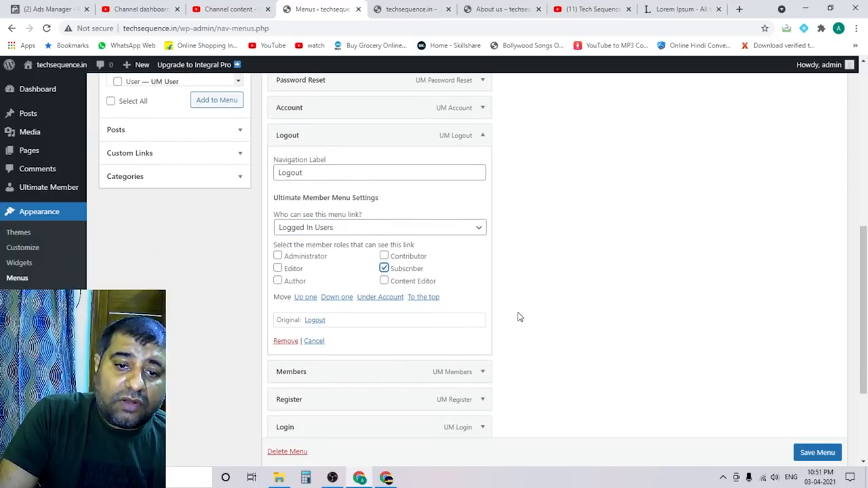
pyautogui.click(482, 135)
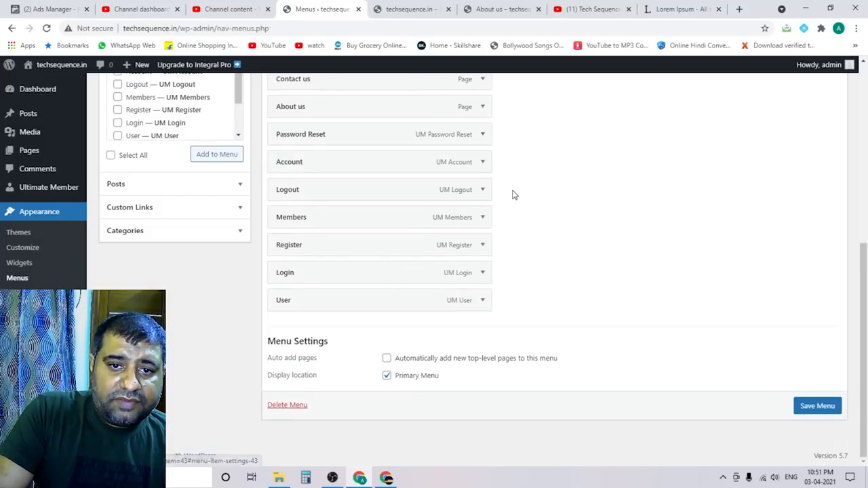
# Step: Set the Members menu link's visibility to Logged In Users and limit it to the Subscriber role
pyautogui.click(482, 217)
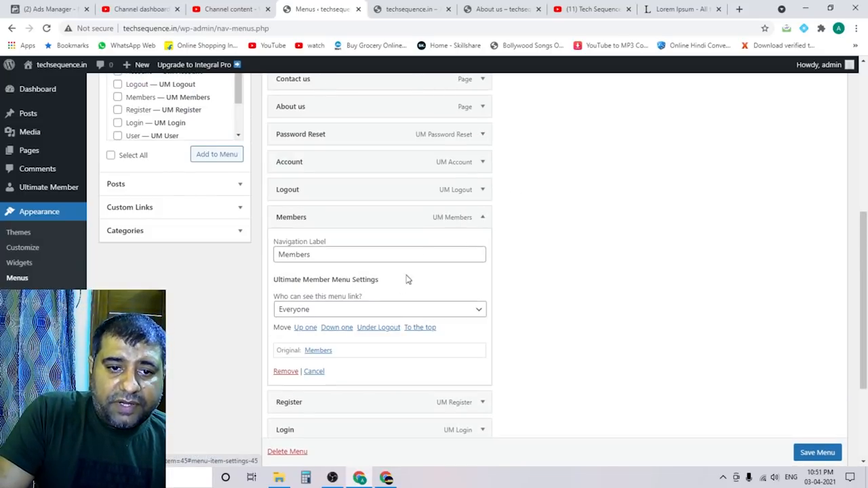
pyautogui.click(367, 311)
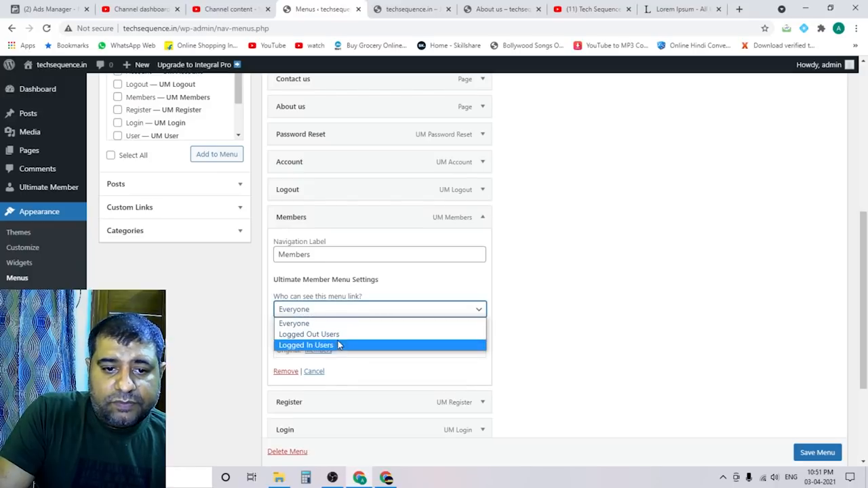
pyautogui.click(352, 345)
pyautogui.scroll(-1, 550, 317)
pyautogui.scroll(-2, 535, 305)
pyautogui.click(384, 242)
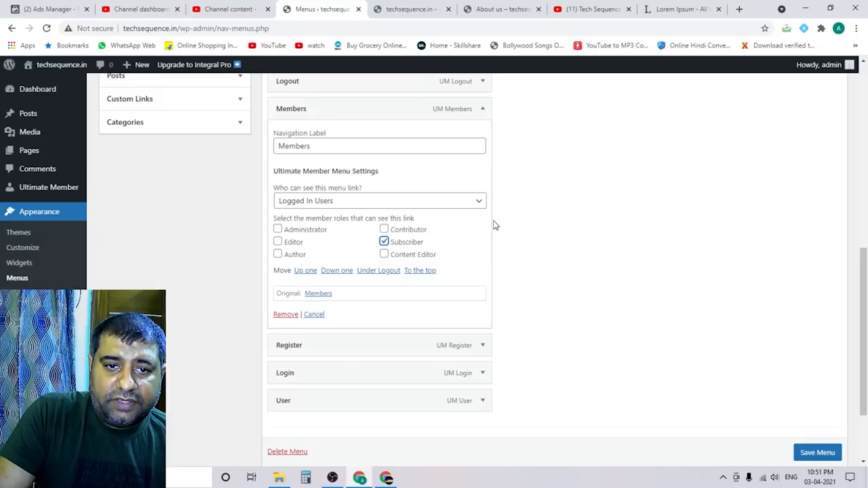
pyautogui.click(482, 109)
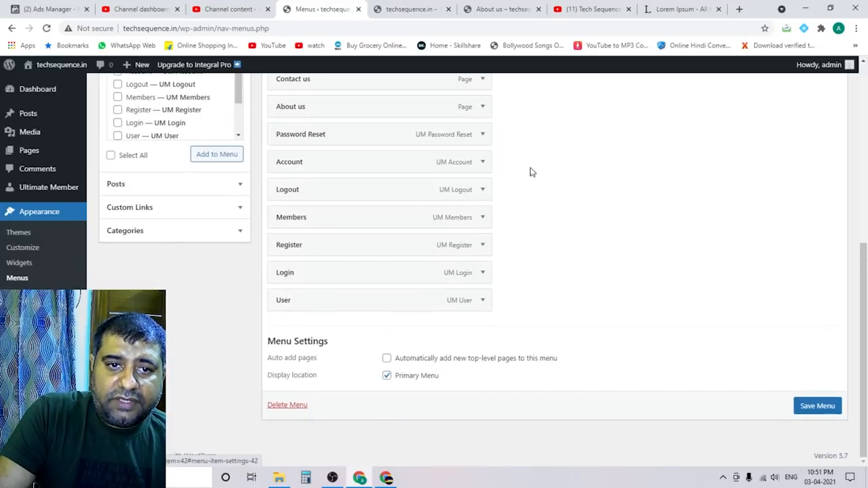
# Step: Set who can see the Register menu link to Everyone and collapse its settings
pyautogui.click(482, 245)
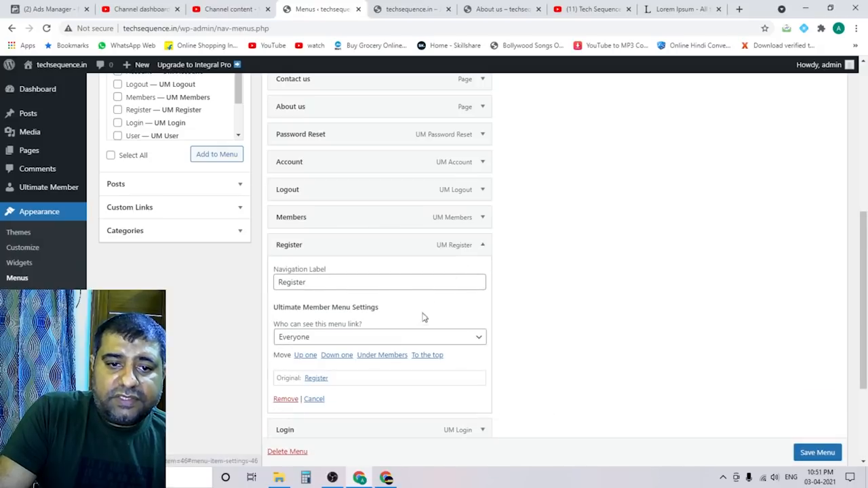
pyautogui.click(401, 338)
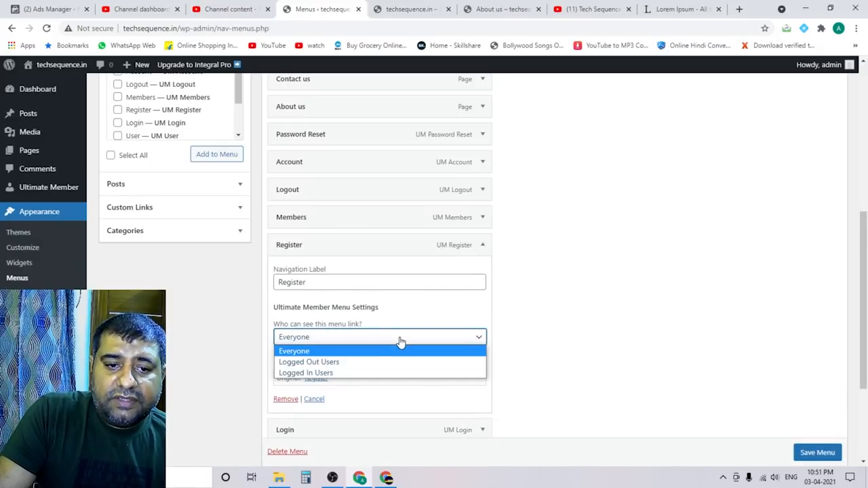
pyautogui.click(352, 352)
pyautogui.click(536, 329)
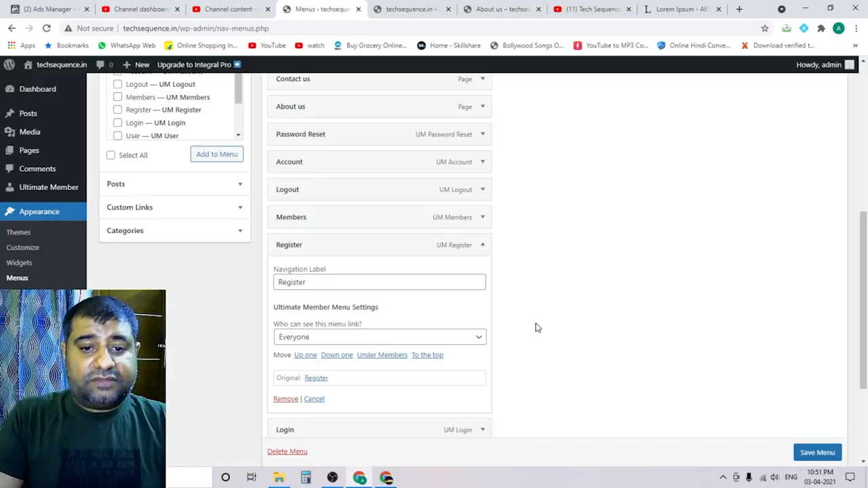
pyautogui.click(481, 245)
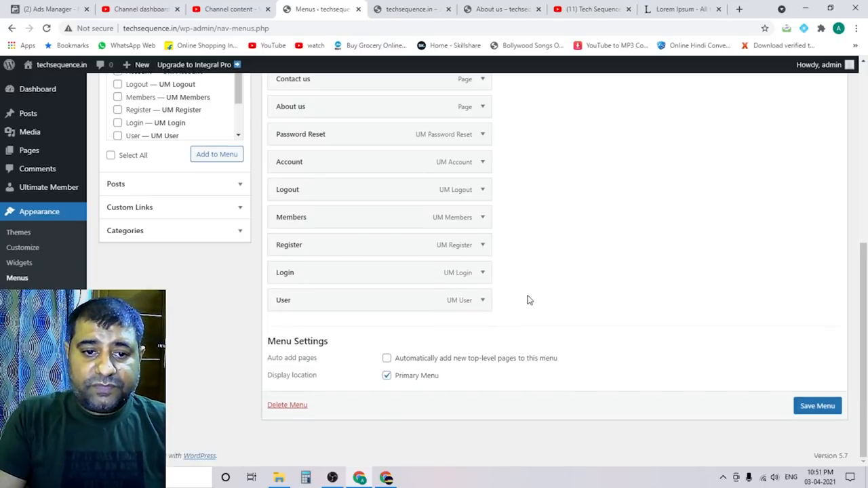
# Step: Set the Login menu link's visibility to Logged In Users, limited to the Subscriber role
pyautogui.click(481, 273)
pyautogui.click(426, 370)
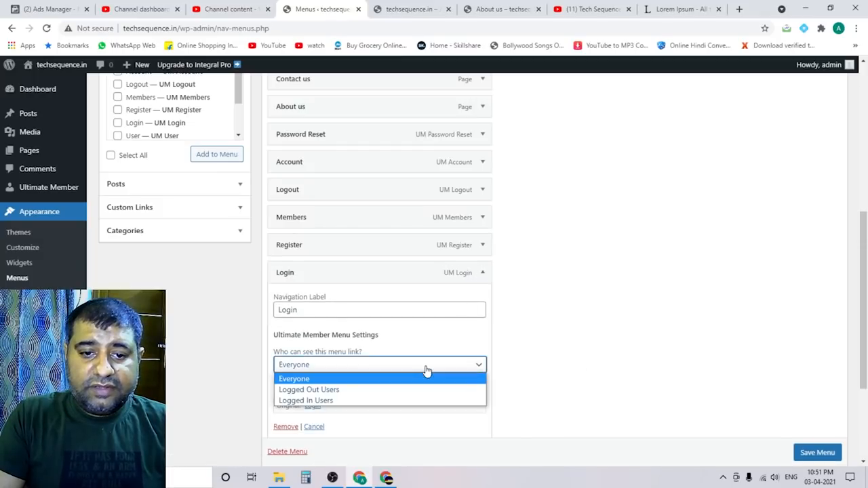
pyautogui.click(410, 379)
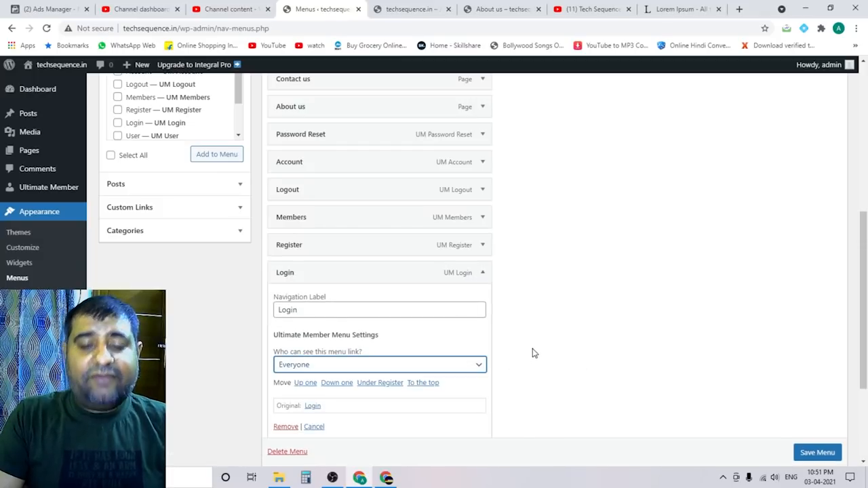
pyautogui.scroll(-1, 527, 333)
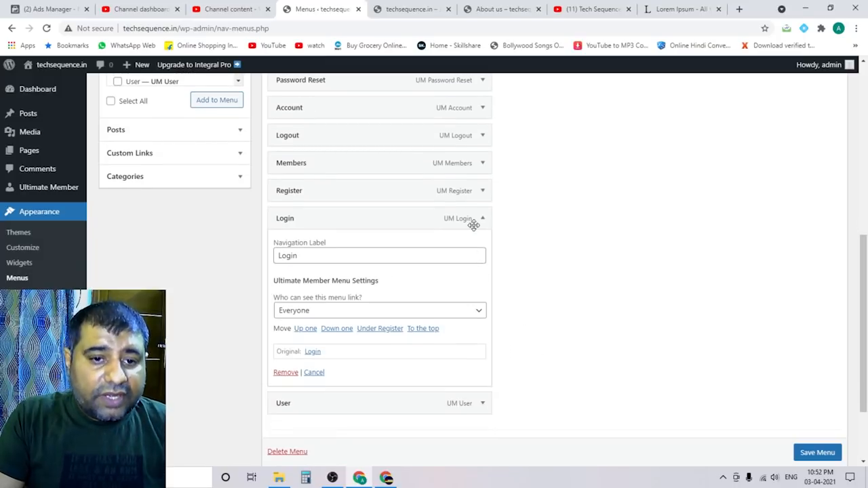
pyautogui.click(397, 310)
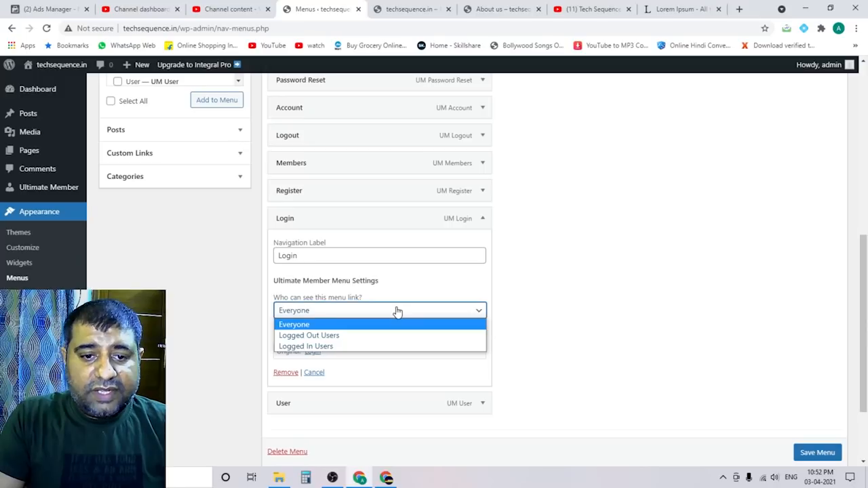
pyautogui.click(329, 347)
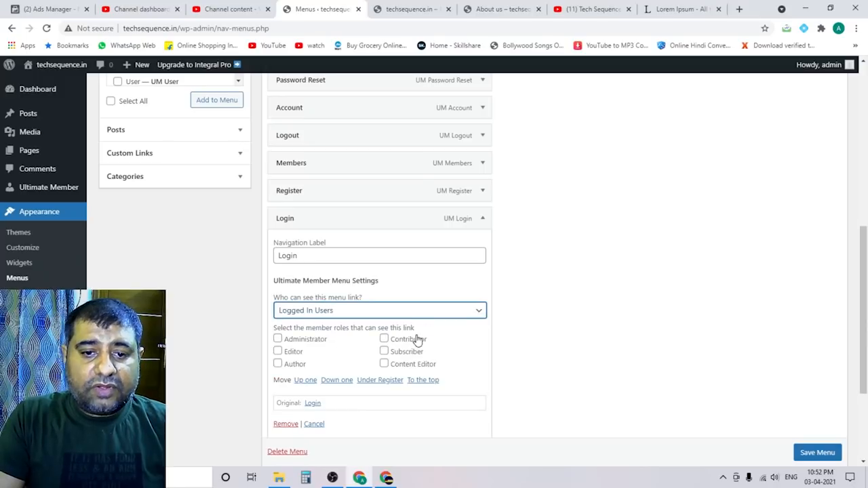
pyautogui.click(384, 351)
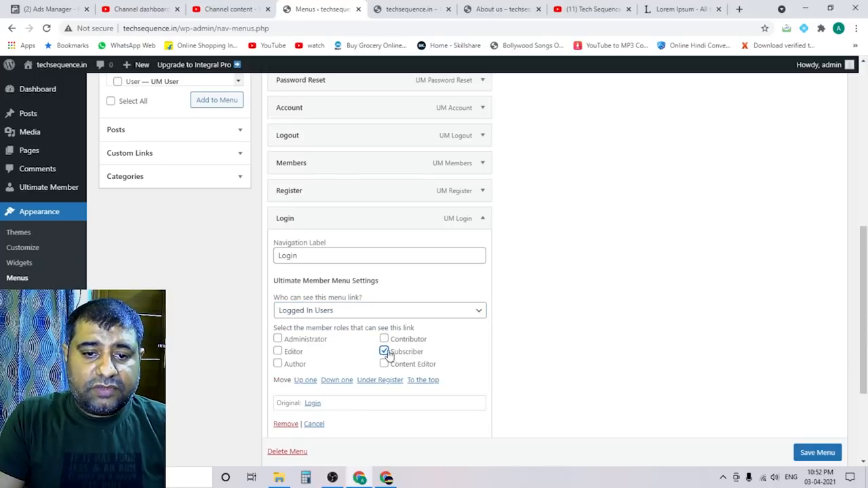
pyautogui.click(485, 221)
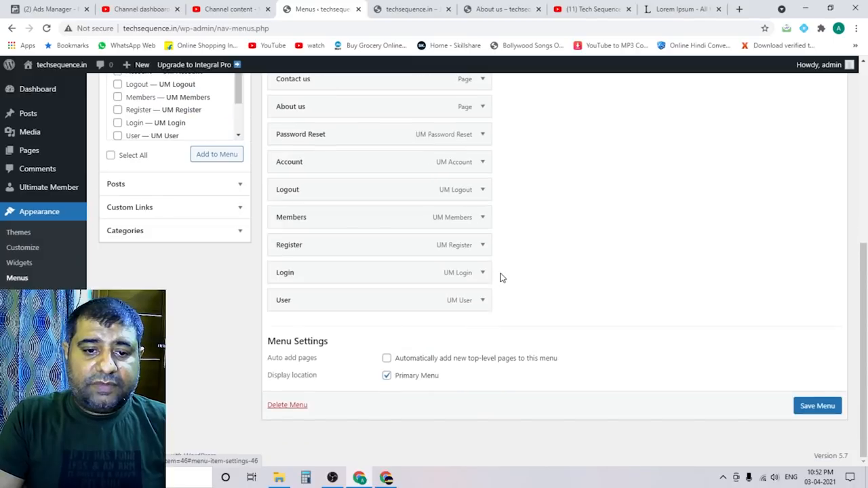
# Step: Make the User menu link visible only to Logged In Users with the Subscriber role
pyautogui.click(482, 301)
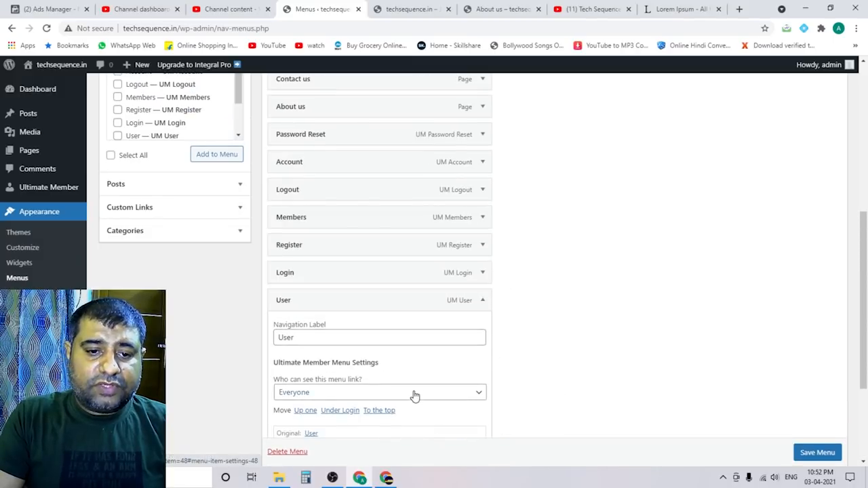
pyautogui.scroll(-1, 511, 382)
pyautogui.click(412, 343)
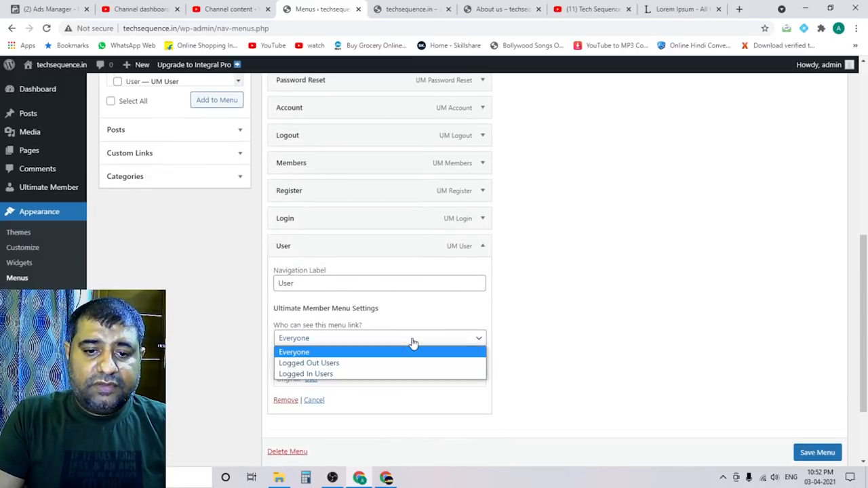
pyautogui.click(319, 374)
pyautogui.click(384, 379)
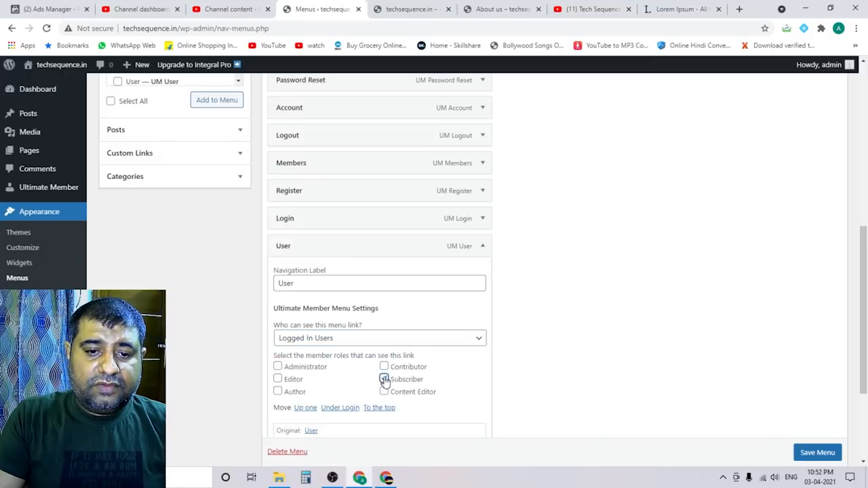
pyautogui.scroll(-1, 539, 352)
pyautogui.scroll(-2, 532, 339)
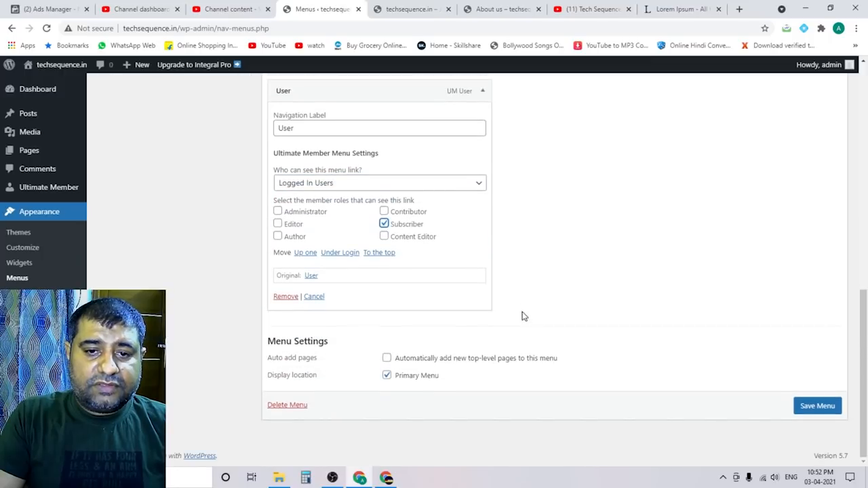
pyautogui.click(484, 92)
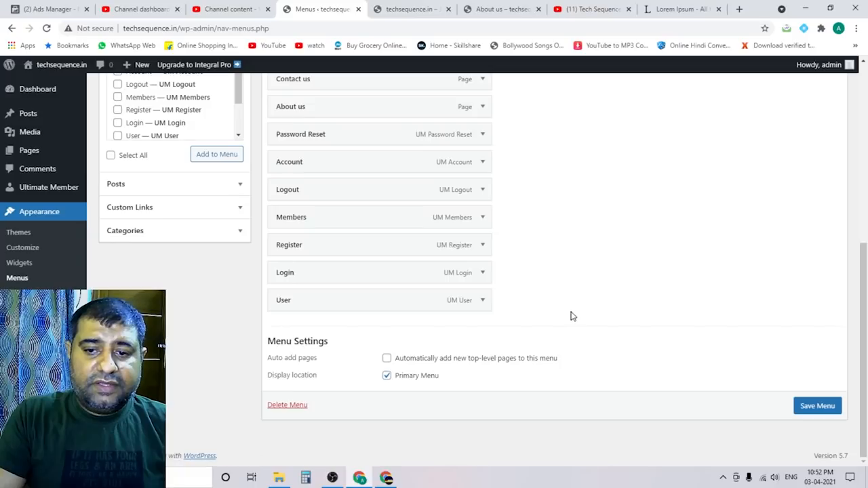
# Step: Save Menu 1 with the new visibility settings of its links
pyautogui.scroll(2, 590, 332)
pyautogui.scroll(-1, 620, 358)
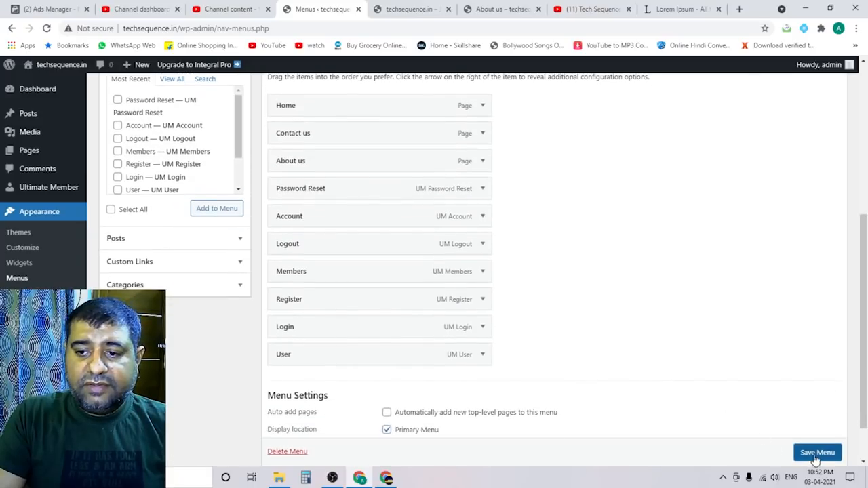
pyautogui.scroll(-1, 815, 459)
pyautogui.click(811, 428)
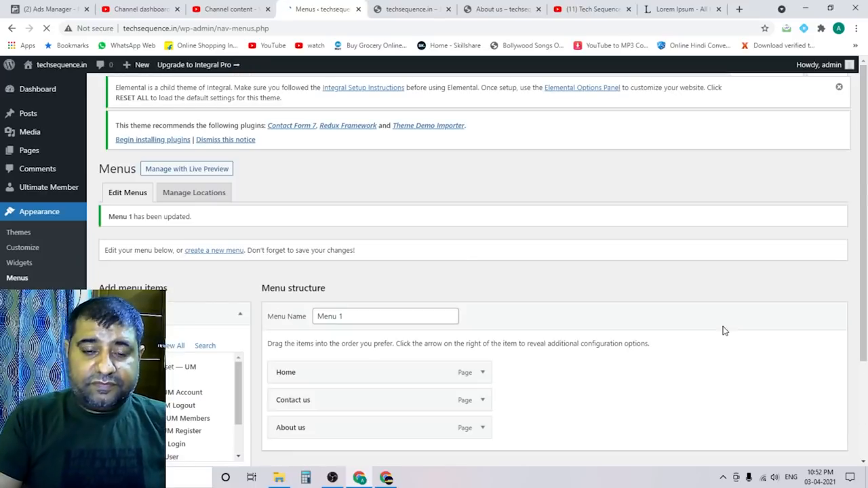
# Step: Review the saved Menu 1 structure and check which menu links the site's home page shows
pyautogui.scroll(-3, 620, 310)
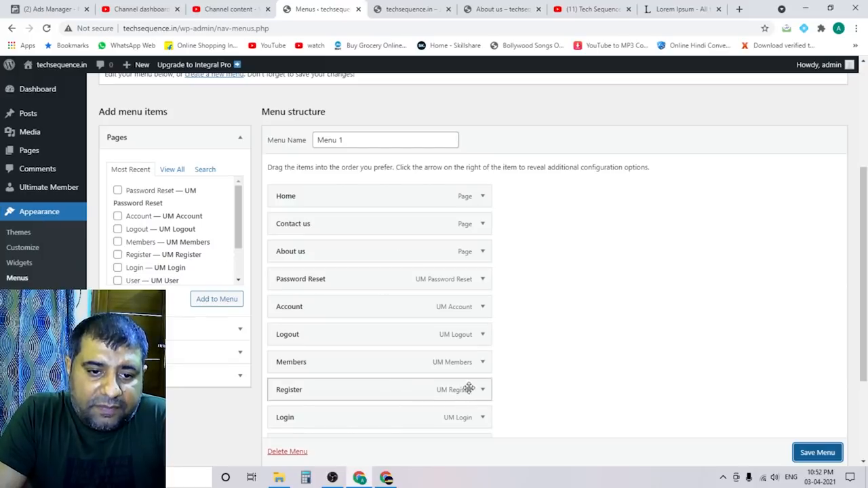
pyautogui.scroll(-1, 502, 355)
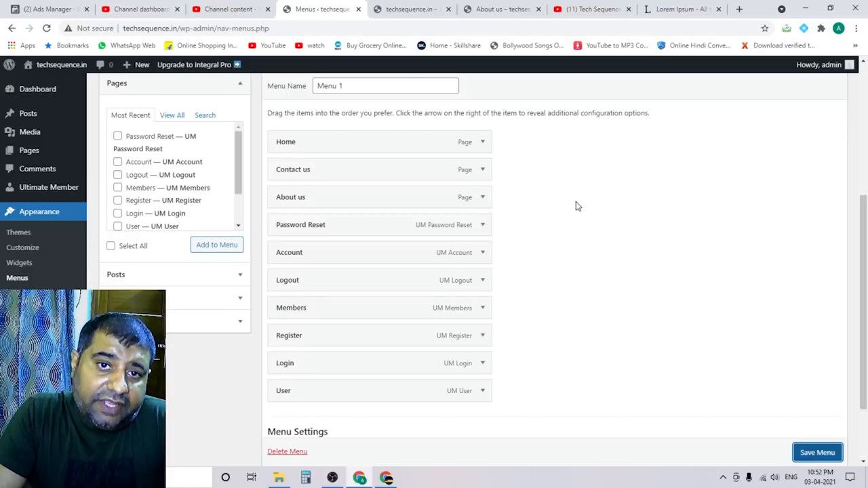
pyautogui.click(427, 8)
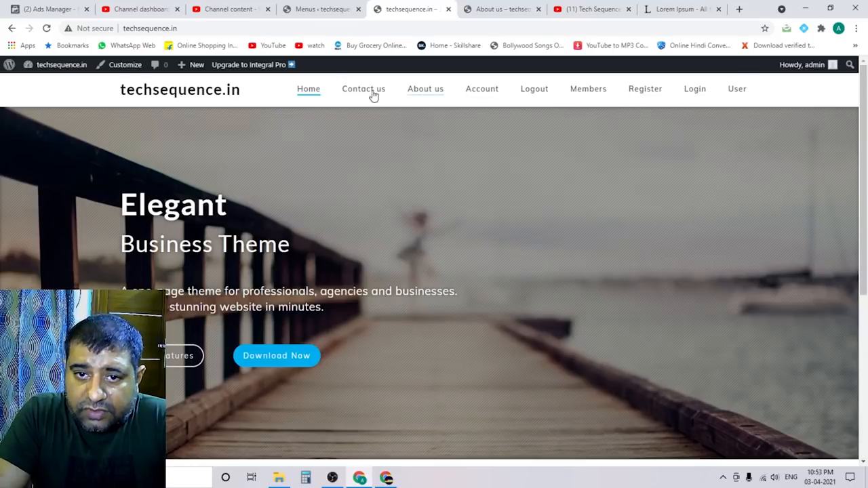
# Step: Open the Ultimate Member plugin's settings and review the pages assigned in its General settings
pyautogui.click(327, 9)
pyautogui.scroll(-1, 502, 164)
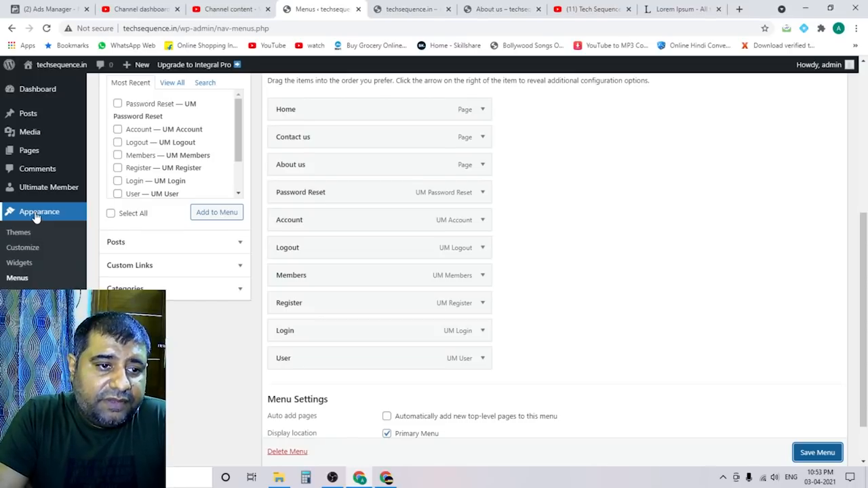
pyautogui.moveTo(45, 193)
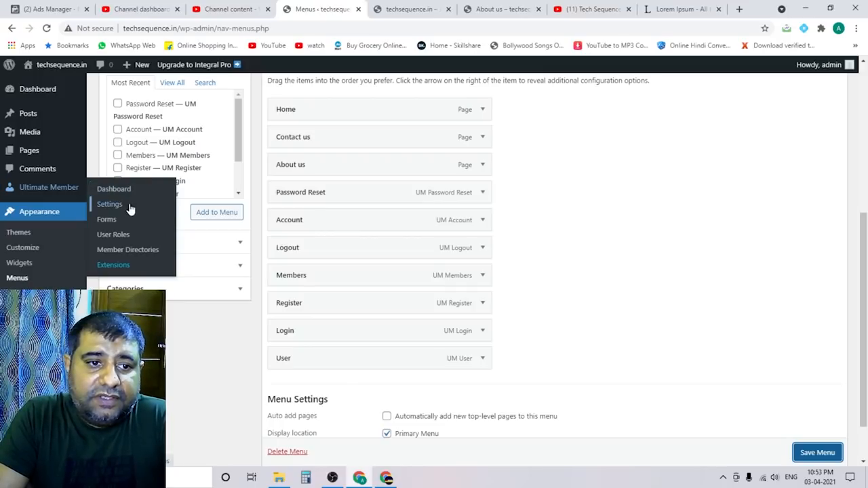
pyautogui.click(109, 204)
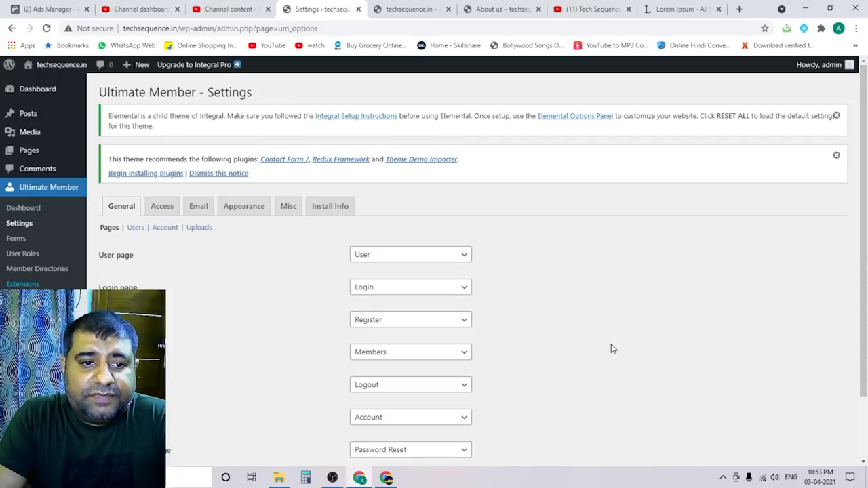
pyautogui.scroll(-1, 610, 344)
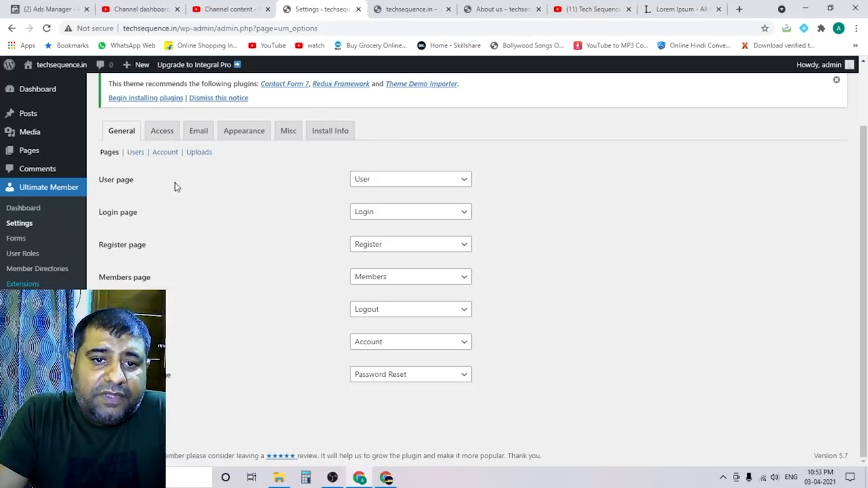
# Step: In the Access settings, set Global Site Access to "Site accessible to Logged In Users"
pyautogui.click(161, 134)
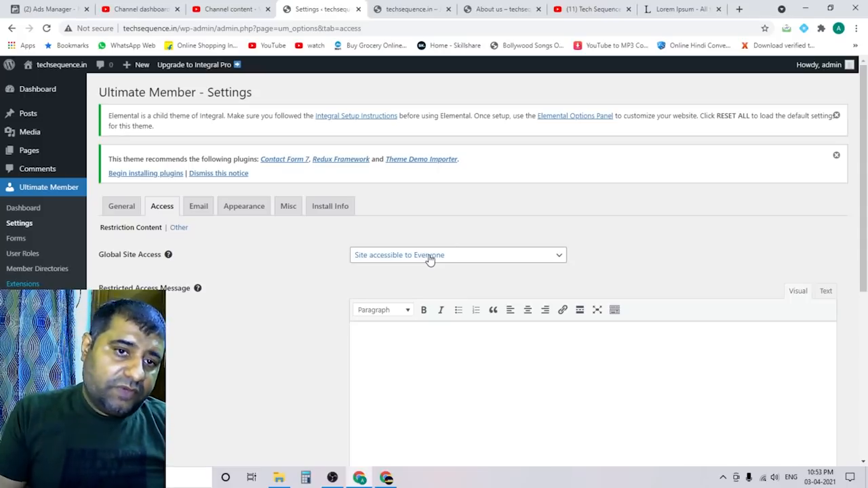
pyautogui.click(406, 9)
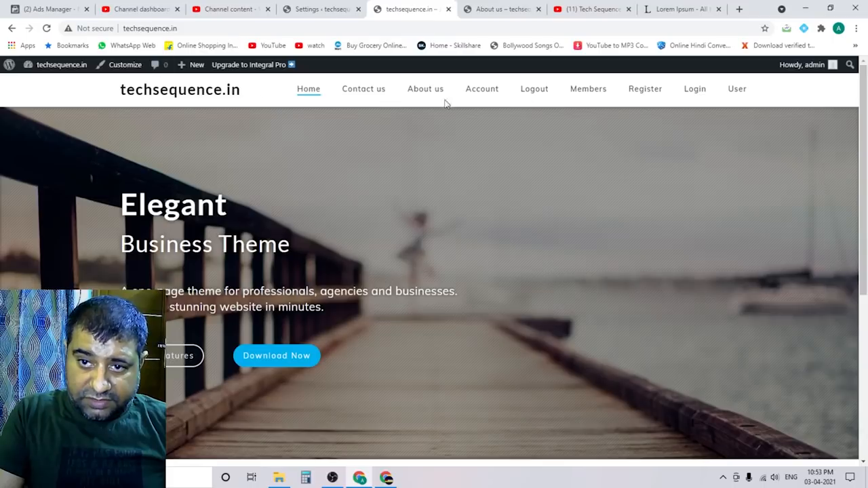
pyautogui.click(320, 9)
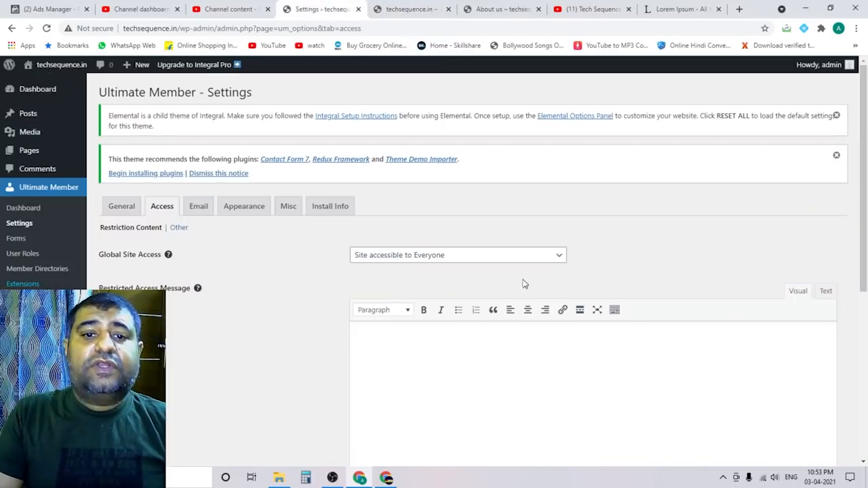
pyautogui.click(469, 257)
pyautogui.click(423, 281)
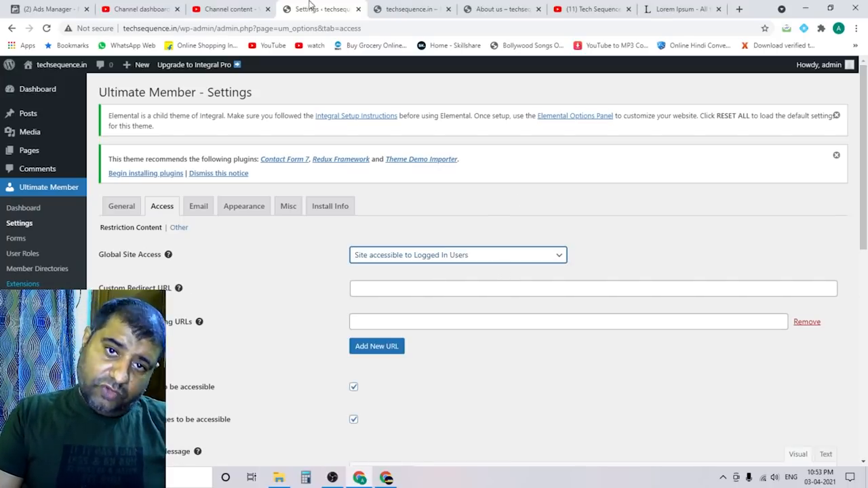
pyautogui.click(437, 5)
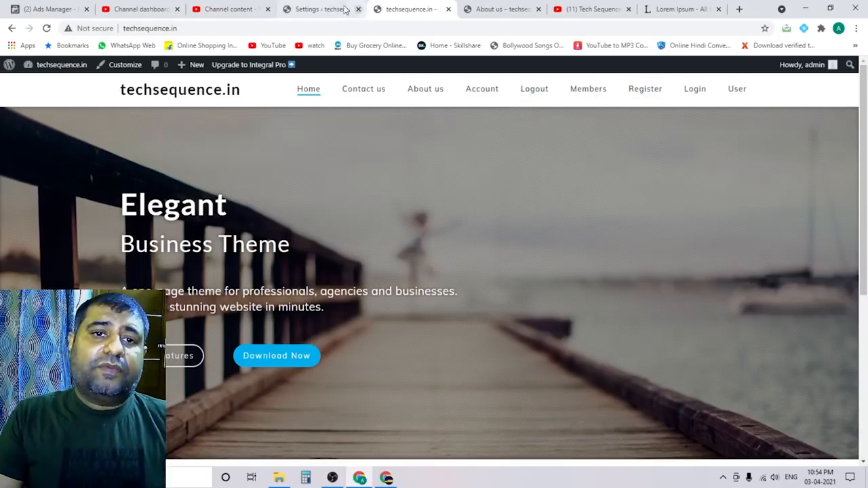
pyautogui.click(305, 9)
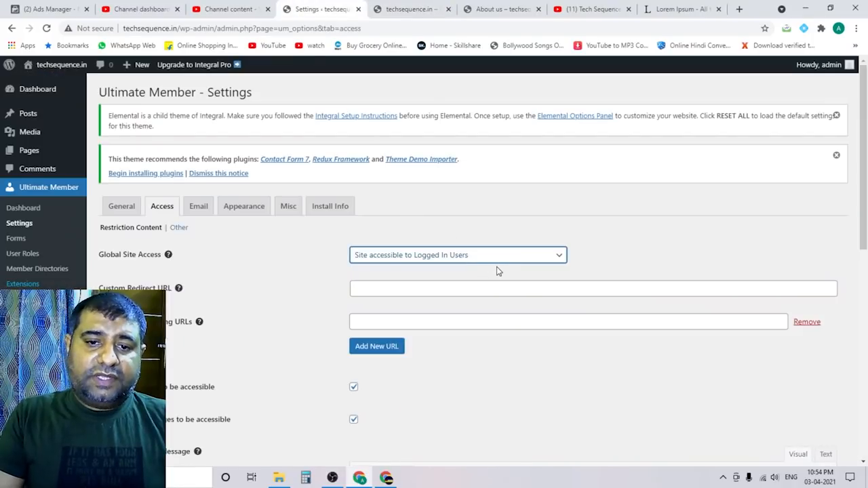
pyautogui.click(263, 272)
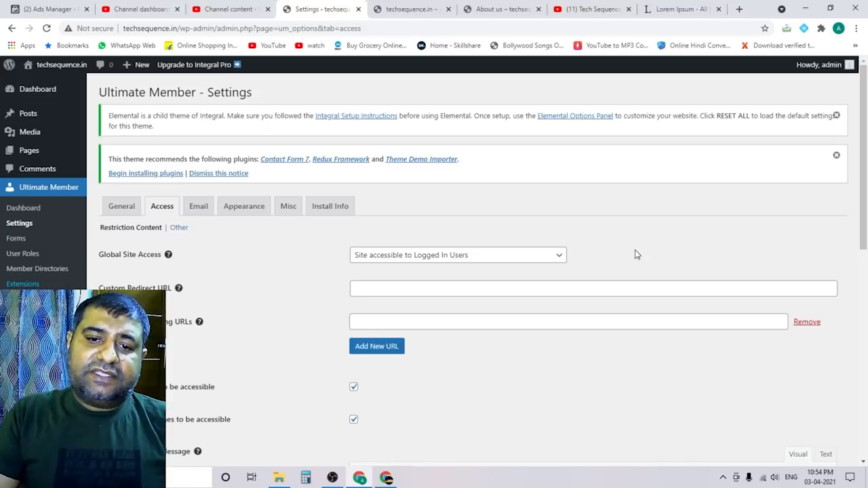
# Step: Open the list of all pages in a new tab and copy the link address of the Register page
pyautogui.scroll(-1, 634, 250)
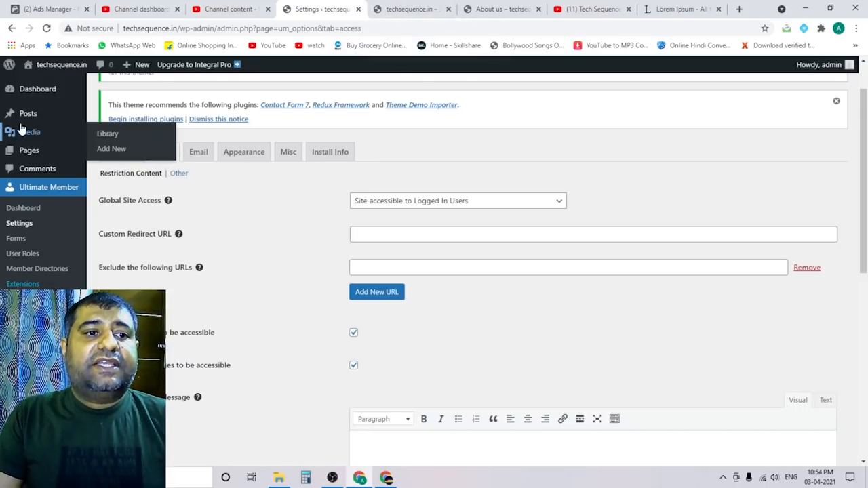
pyautogui.moveTo(29, 150)
pyautogui.rightClick(100, 156)
pyautogui.click(129, 165)
pyautogui.hotkey('ctrl', 'Tab')
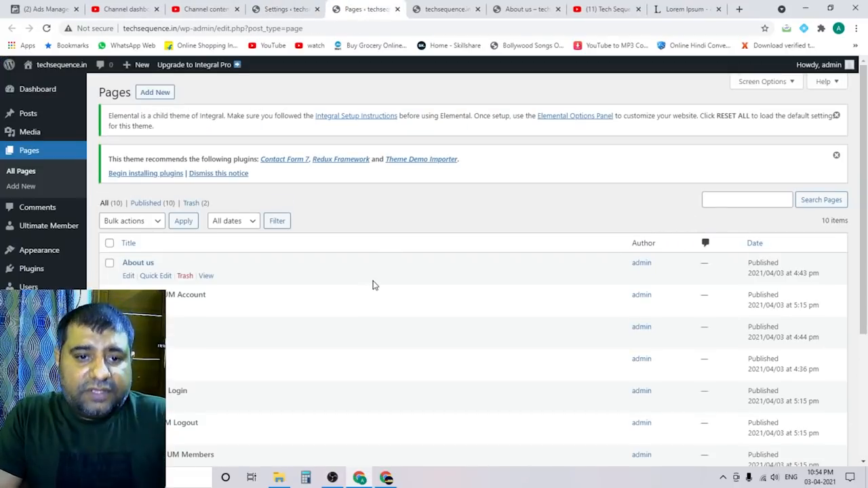
pyautogui.scroll(-3, 373, 285)
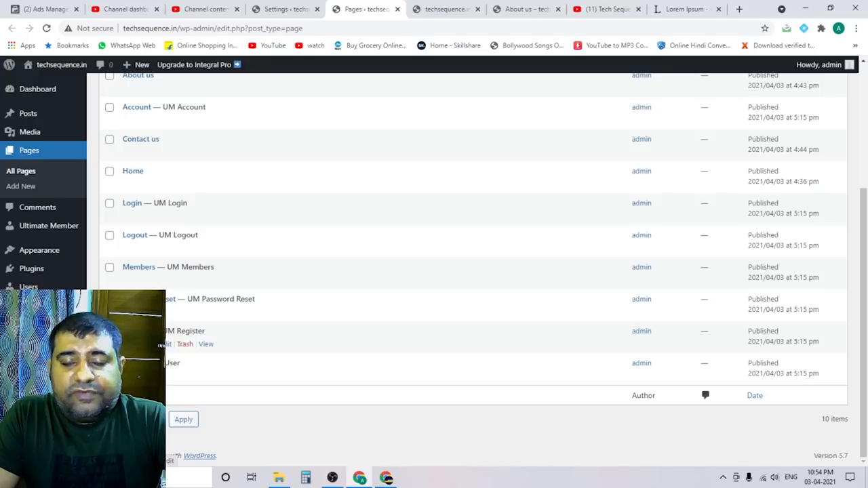
pyautogui.rightClick(205, 346)
pyautogui.click(258, 319)
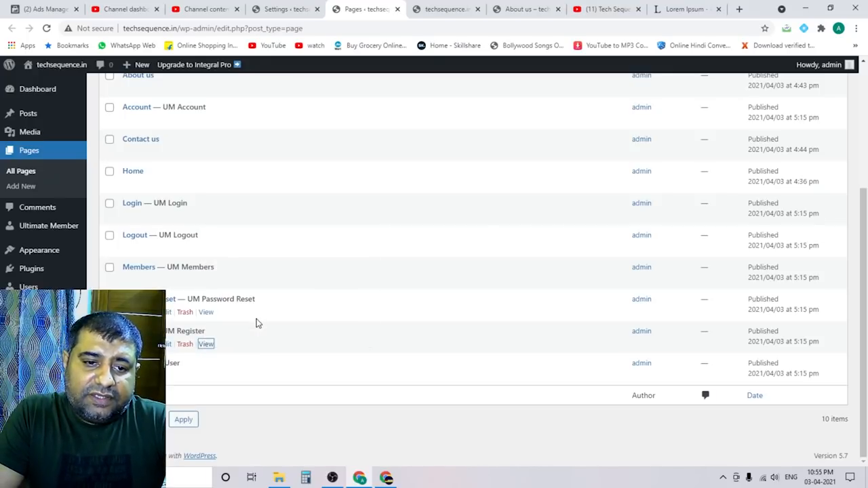
pyautogui.click(309, 8)
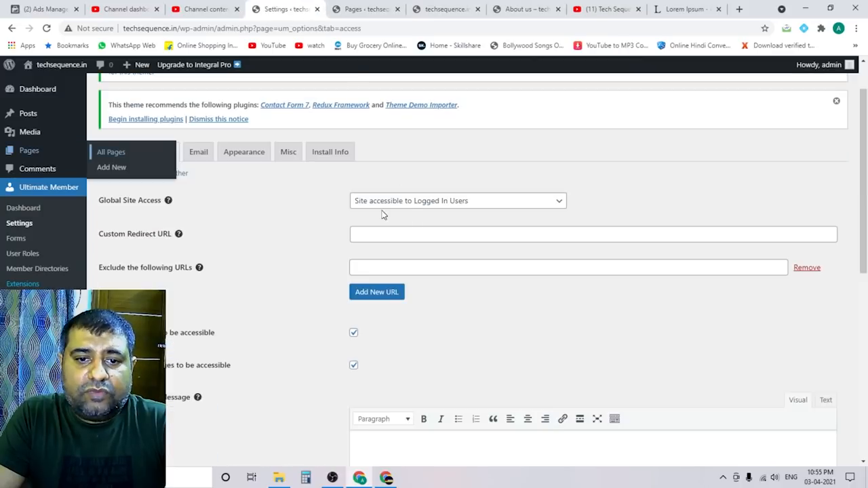
pyautogui.click(376, 233)
pyautogui.hotkey('ctrl', 'v')
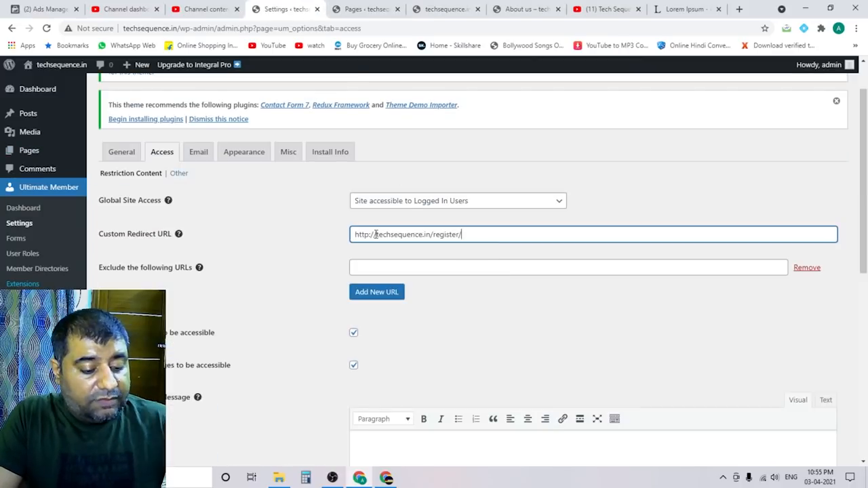
pyautogui.click(327, 234)
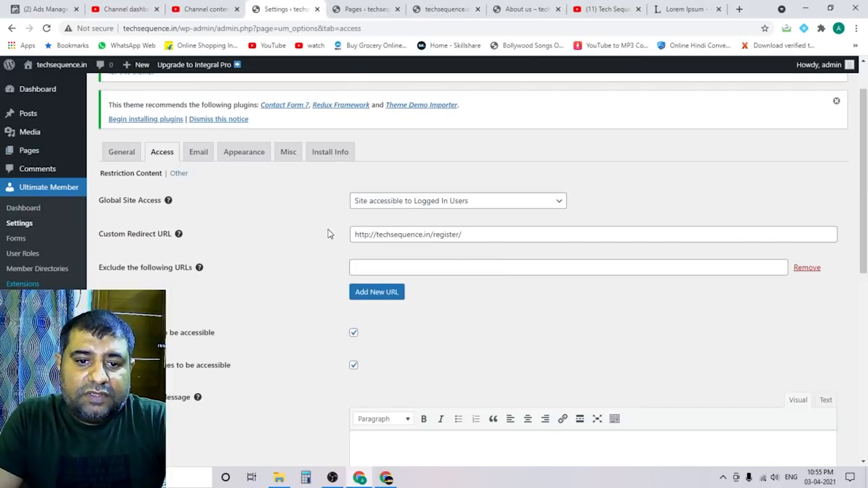
# Step: Disable both "Allow Homepage to be accessible" and "Allow Category pages to be accessible"
pyautogui.scroll(-1, 314, 263)
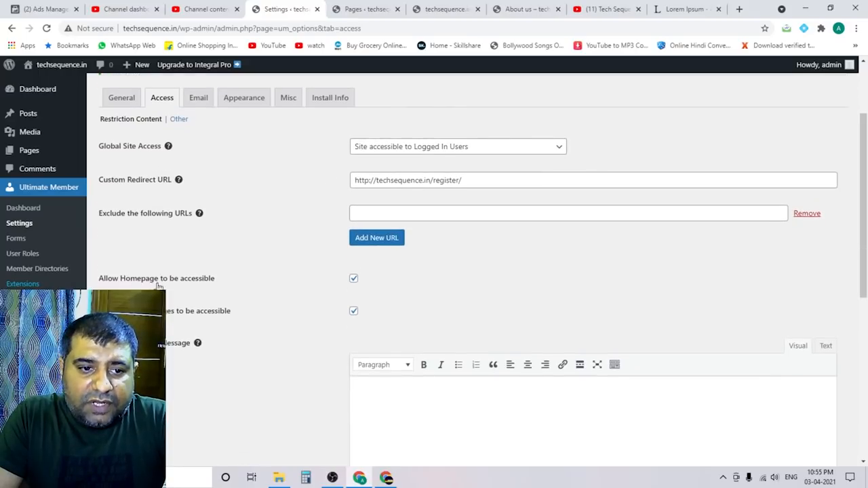
pyautogui.click(353, 280)
pyautogui.scroll(-2, 320, 284)
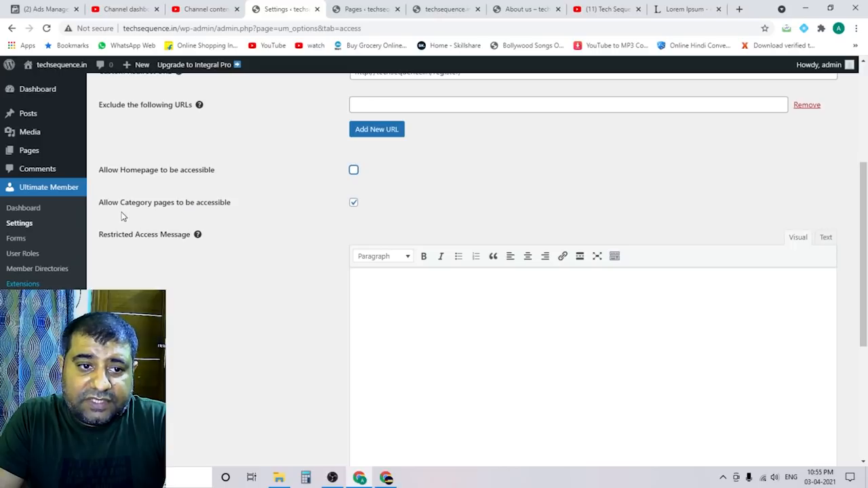
pyautogui.click(353, 205)
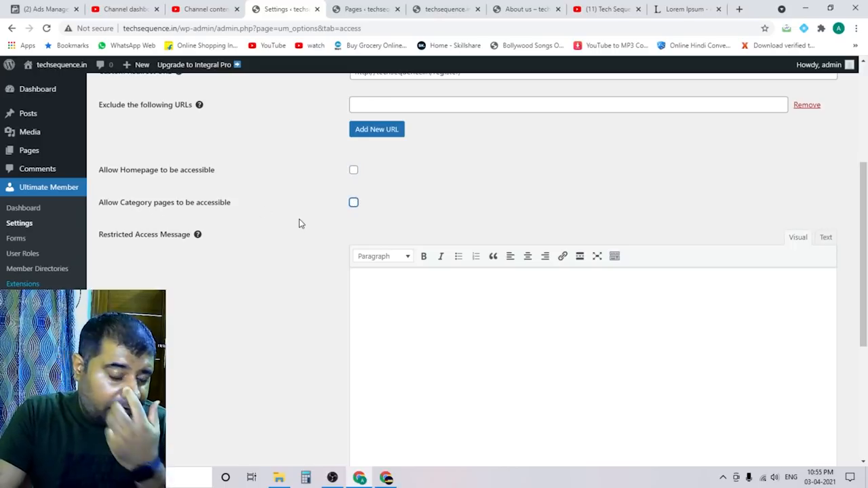
# Step: Check the remaining content restriction options and save the Access settings
pyautogui.scroll(-2, 301, 223)
pyautogui.scroll(3, 301, 223)
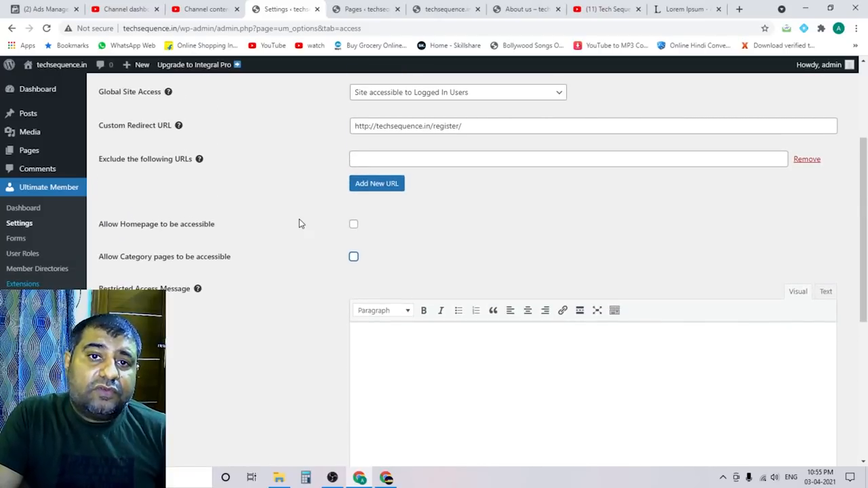
pyautogui.scroll(-3, 335, 244)
pyautogui.scroll(-3, 334, 246)
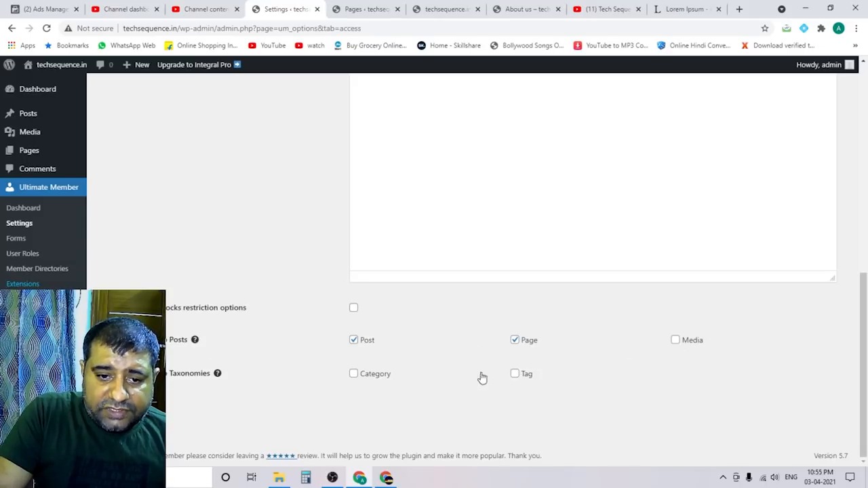
pyautogui.click(130, 410)
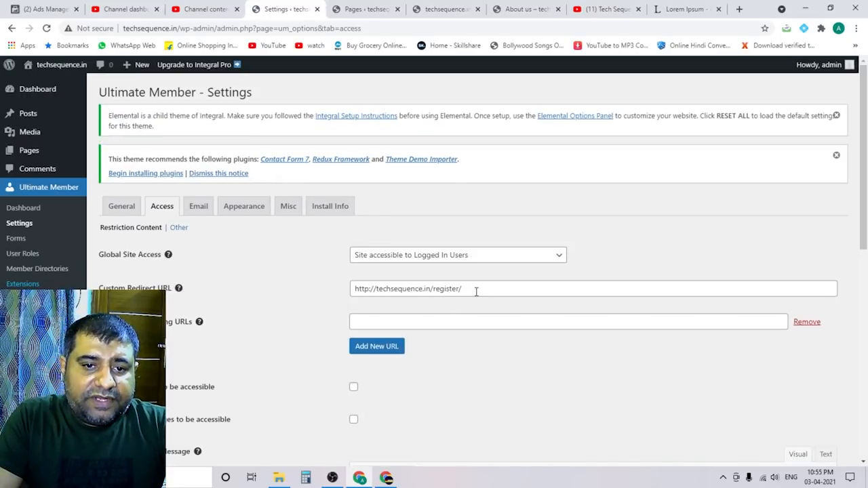
# Step: Switch to the other Chrome window, open an incognito window and visit techsequence.in as a logged-out visitor
pyautogui.click(387, 477)
pyautogui.click(146, 9)
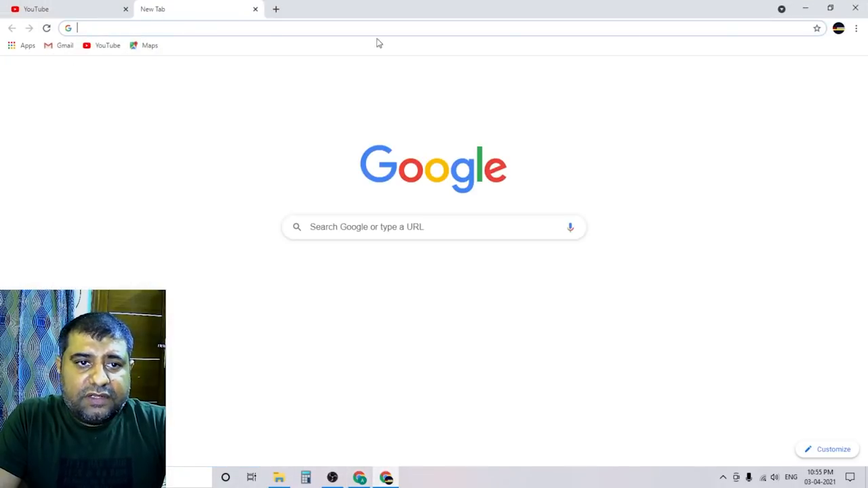
pyautogui.click(855, 28)
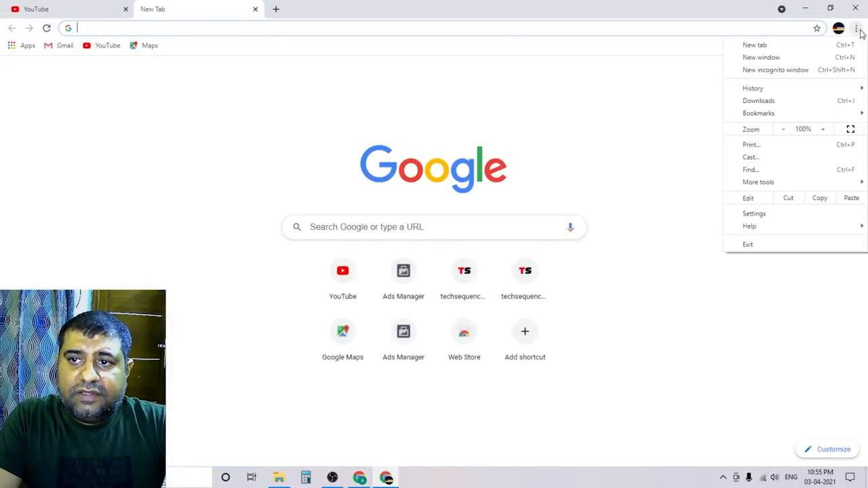
pyautogui.click(786, 68)
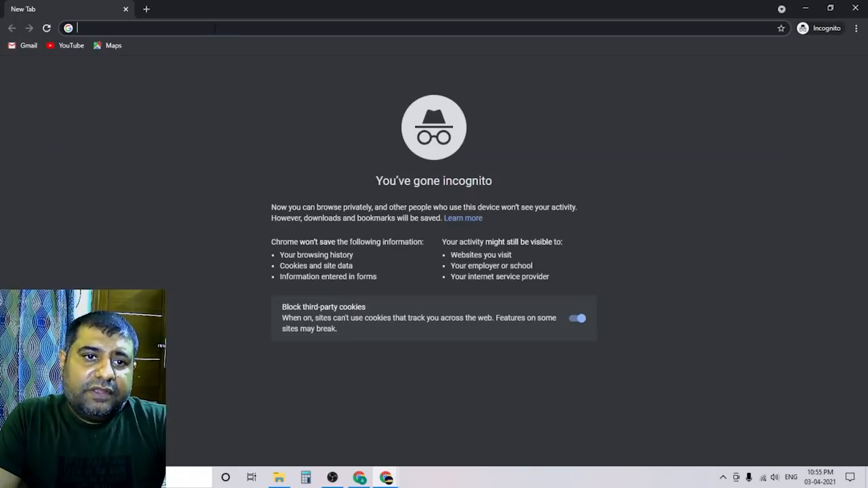
pyautogui.write('te')
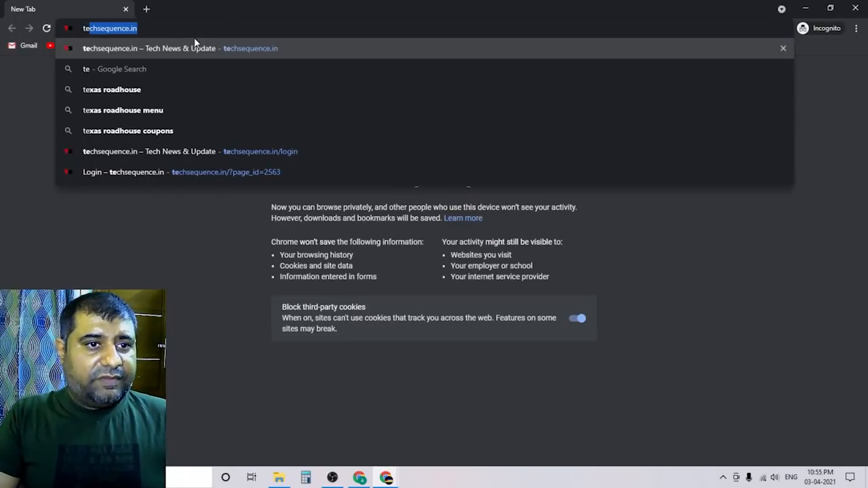
pyautogui.click(174, 48)
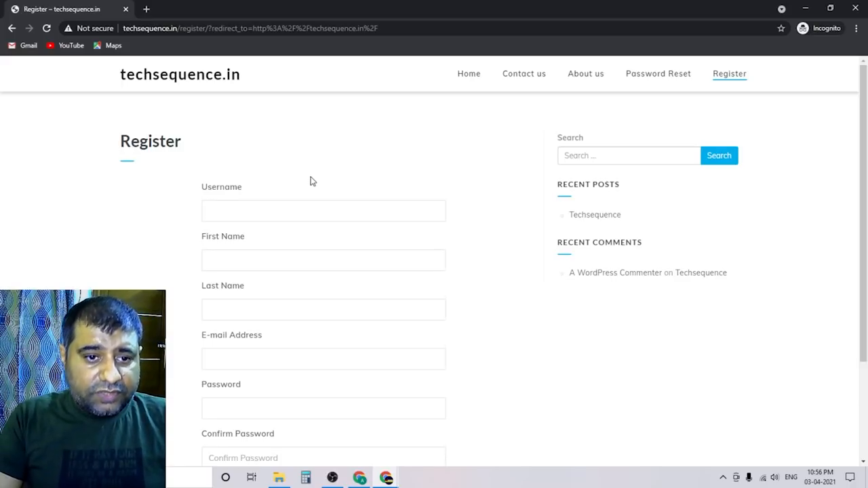
# Step: Examine the fields of the site's registration form without filling them in
pyautogui.scroll(-2, 294, 347)
pyautogui.scroll(3, 294, 349)
pyautogui.click(265, 210)
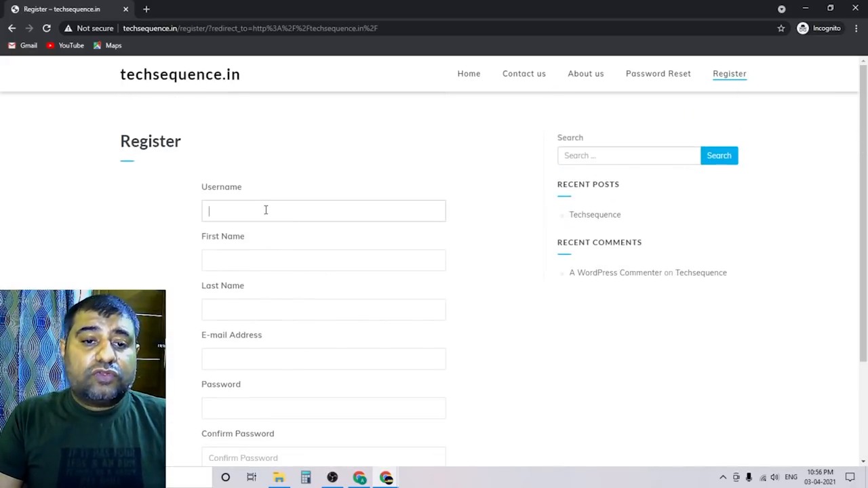
pyautogui.click(272, 254)
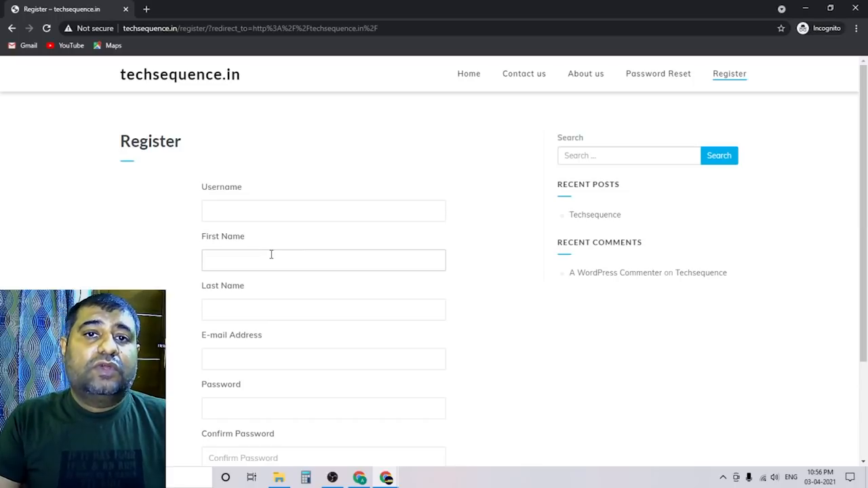
pyautogui.click(290, 213)
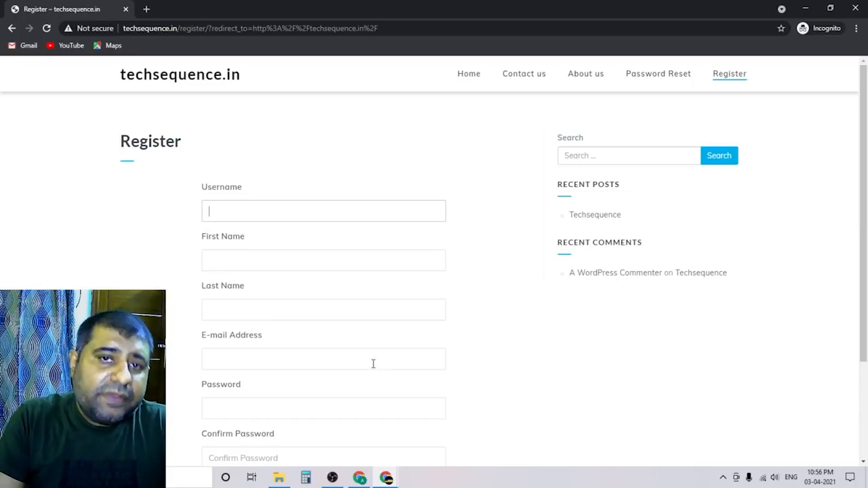
pyautogui.click(359, 477)
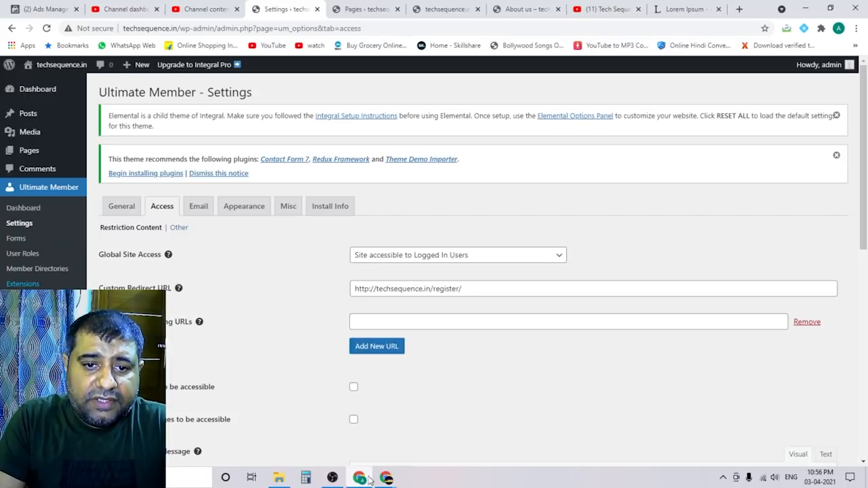
pyautogui.doubleClick(441, 289)
pyautogui.write('login')
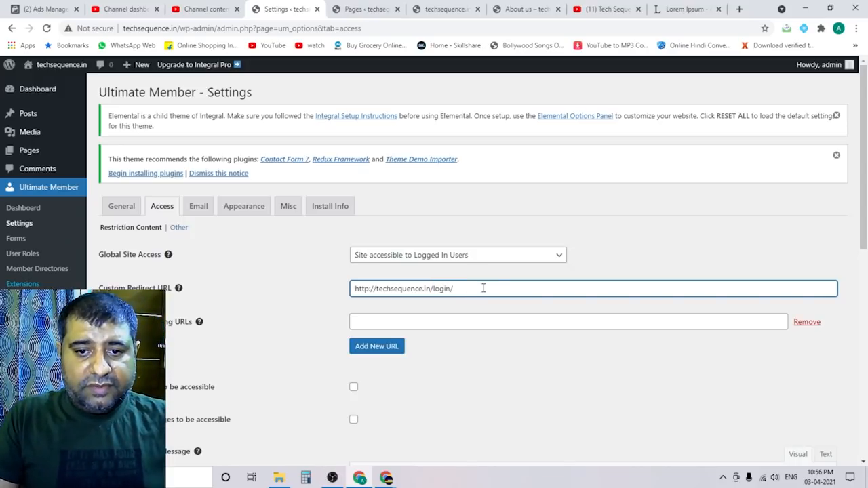
pyautogui.scroll(-7, 250, 368)
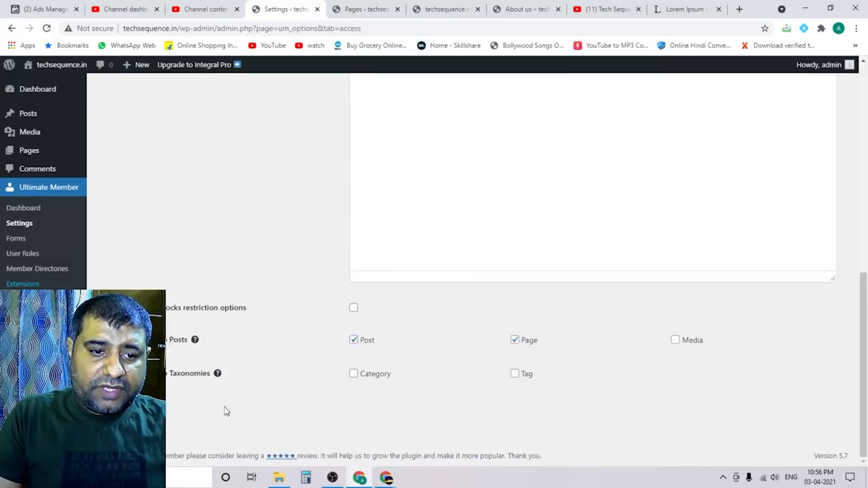
pyautogui.click(129, 414)
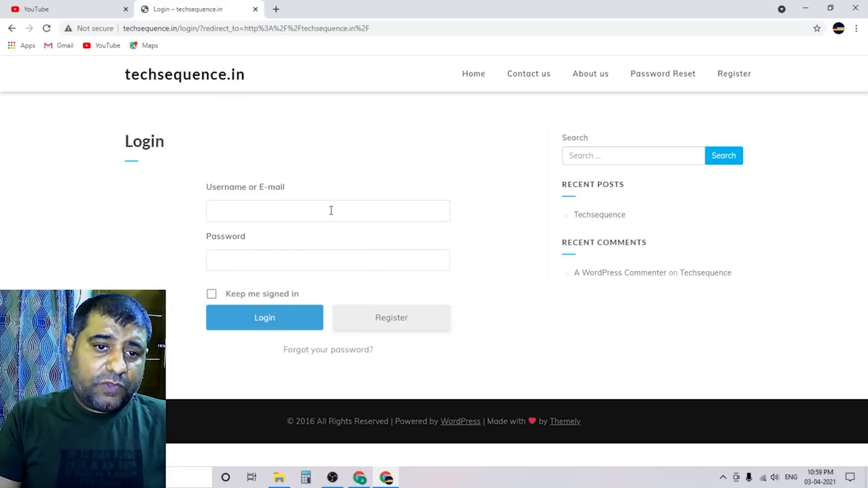
# Step: Check where the login page's Register and "Forgot your password?" links lead, returning to the login page each time
pyautogui.click(397, 324)
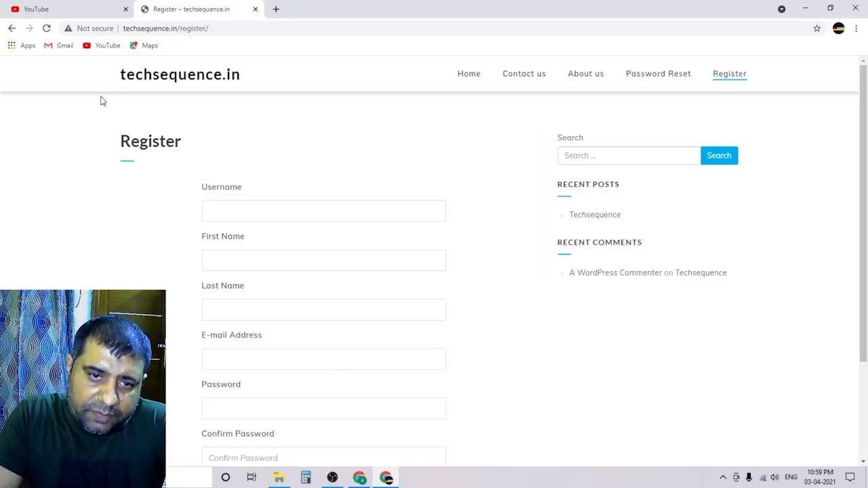
pyautogui.click(11, 28)
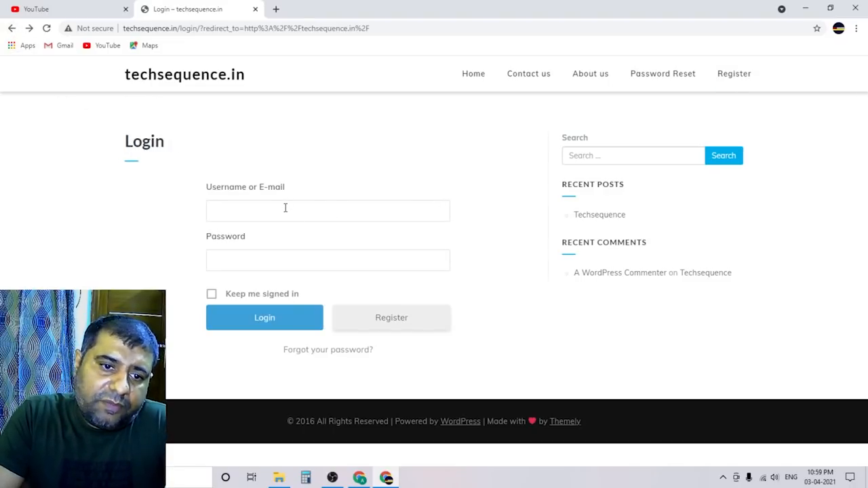
pyautogui.click(313, 351)
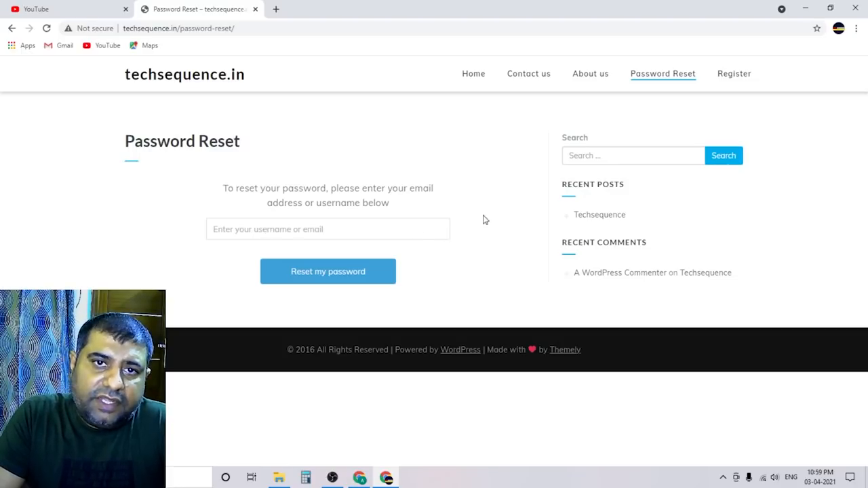
pyautogui.click(11, 28)
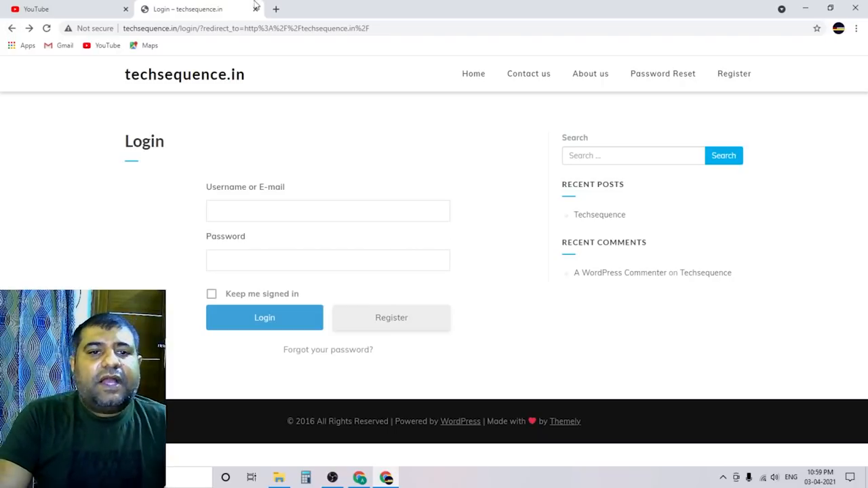
# Step: Open the Home page as a logged-out visitor to test the redirect, and reload it
pyautogui.click(469, 78)
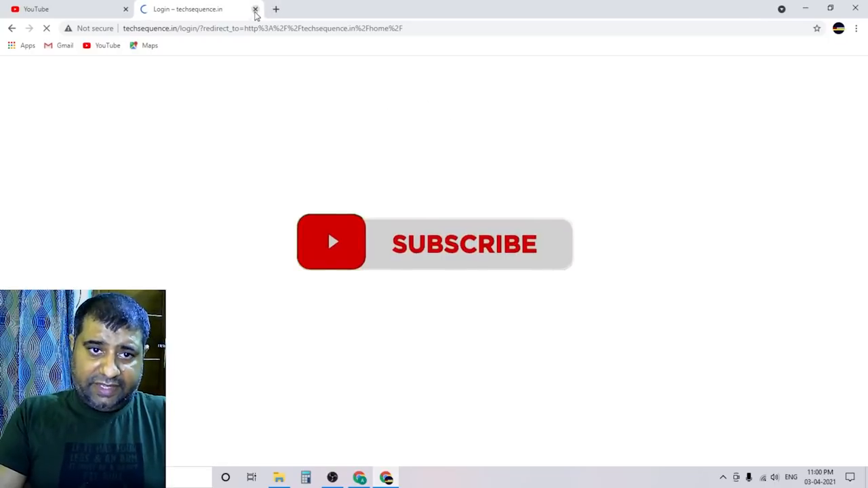
pyautogui.click(47, 28)
pyautogui.click(46, 29)
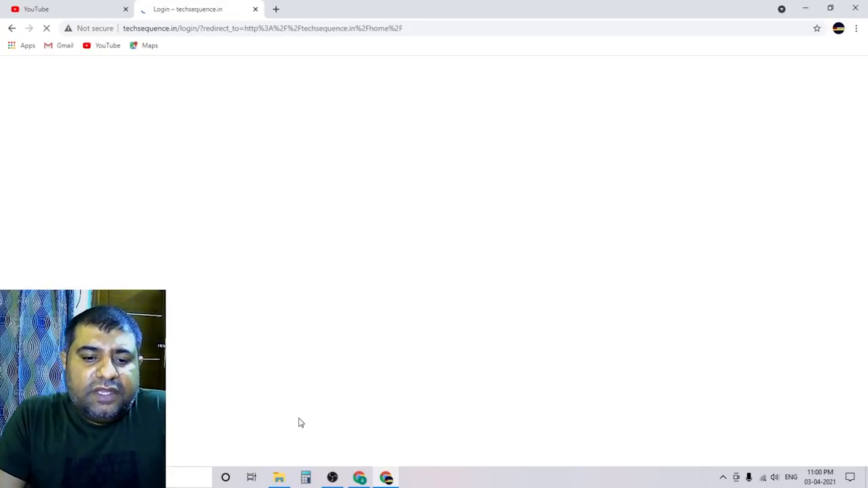
# Step: Switch to the admin Chrome window and reload the site's homepage as the logged-in admin
pyautogui.click(359, 478)
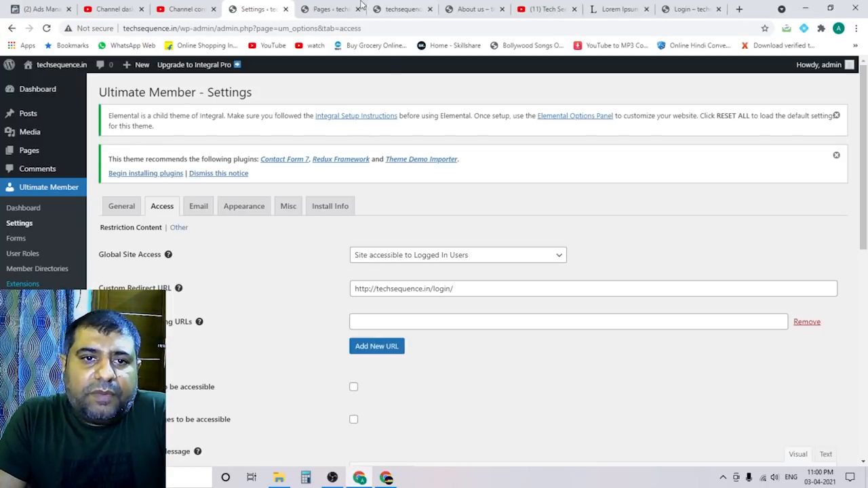
pyautogui.click(331, 8)
pyautogui.click(402, 8)
pyautogui.click(43, 31)
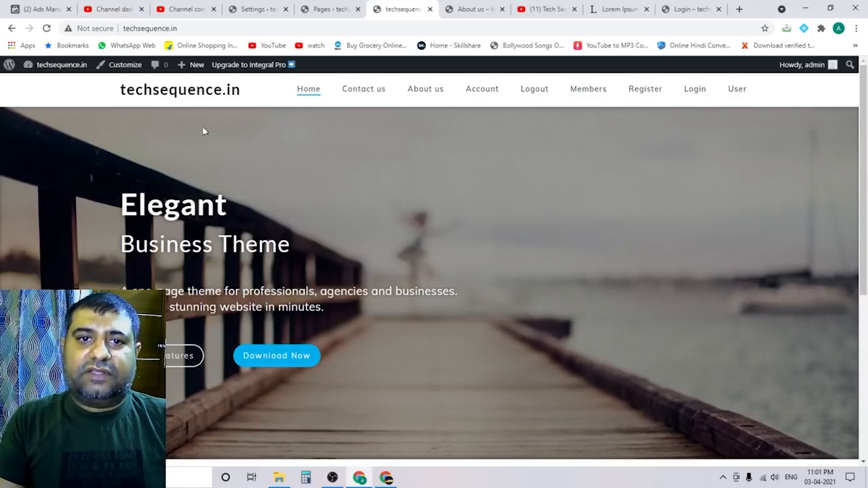
# Step: Switch to the visitor's Chrome window and test the redirect from the Contact us, About us and Home links
pyautogui.click(386, 478)
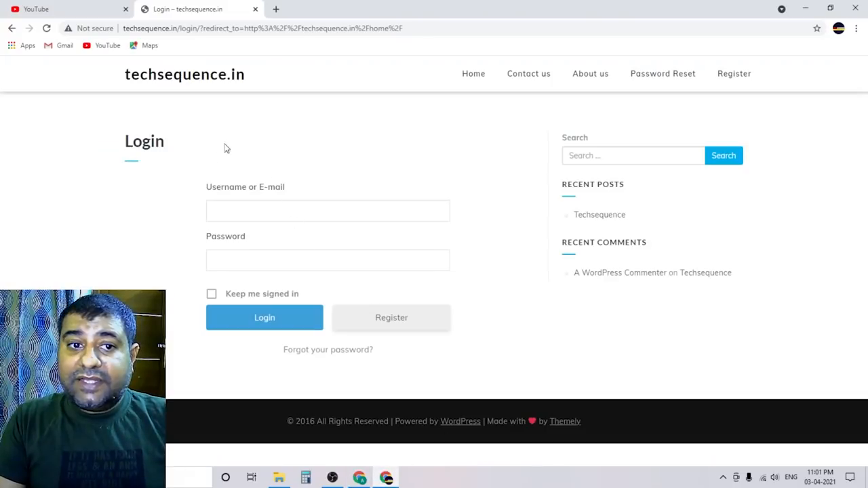
pyautogui.click(520, 75)
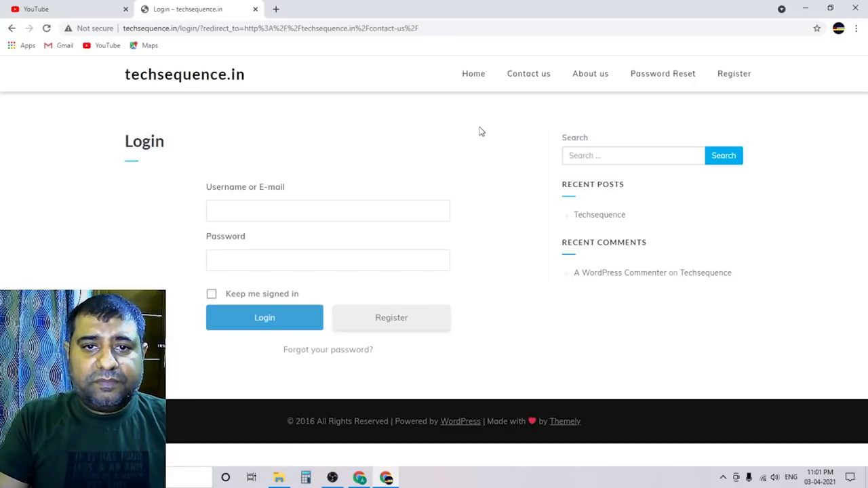
pyautogui.click(585, 78)
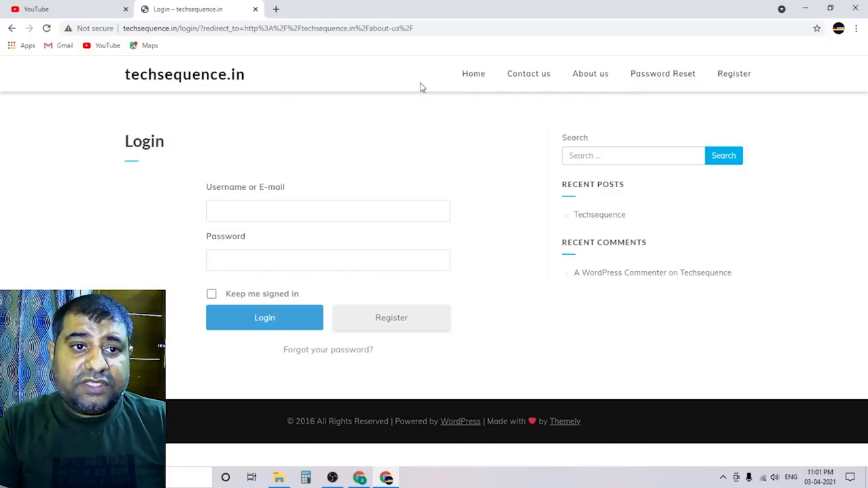
pyautogui.click(472, 80)
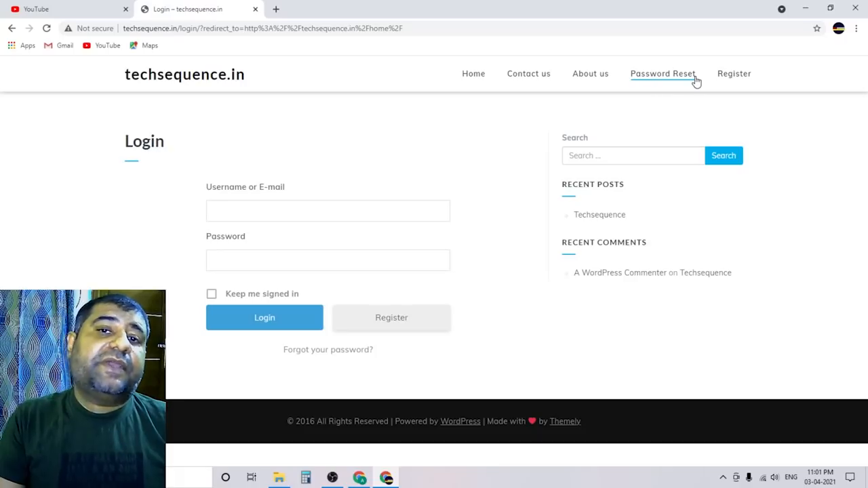
# Step: Switch to the admin Chrome window and open Menu 1 in the WordPress menu editor
pyautogui.click(357, 482)
pyautogui.click(329, 9)
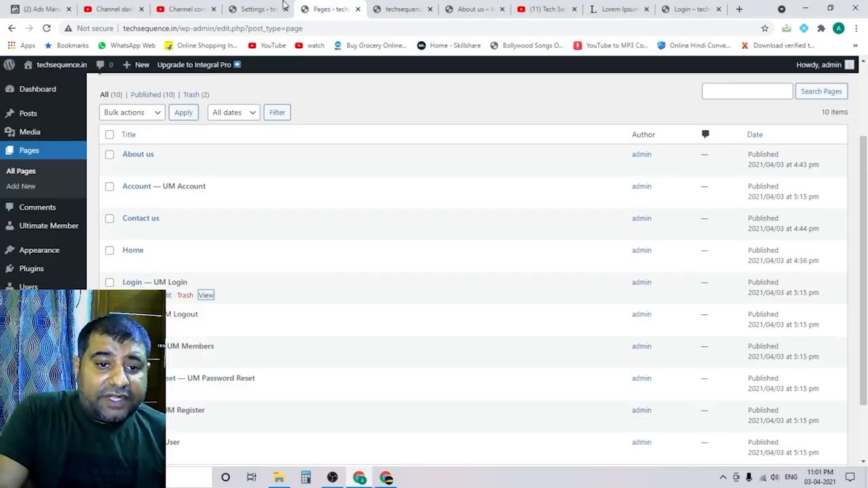
pyautogui.click(262, 12)
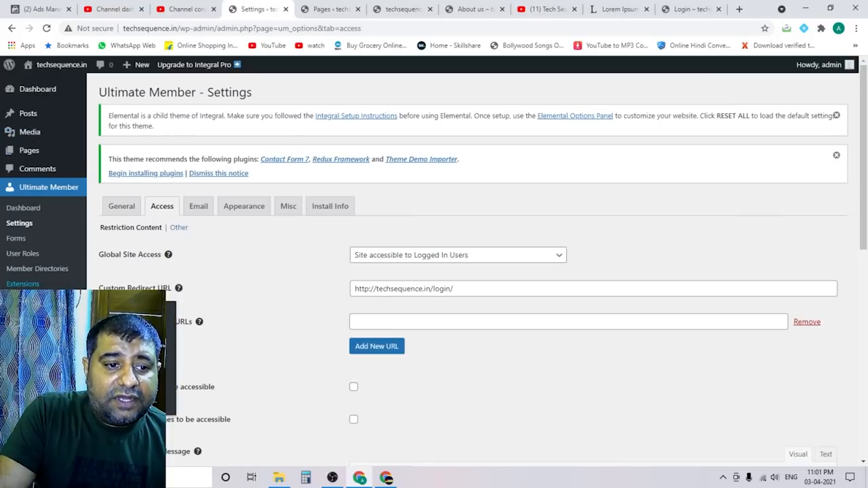
pyautogui.click(129, 360)
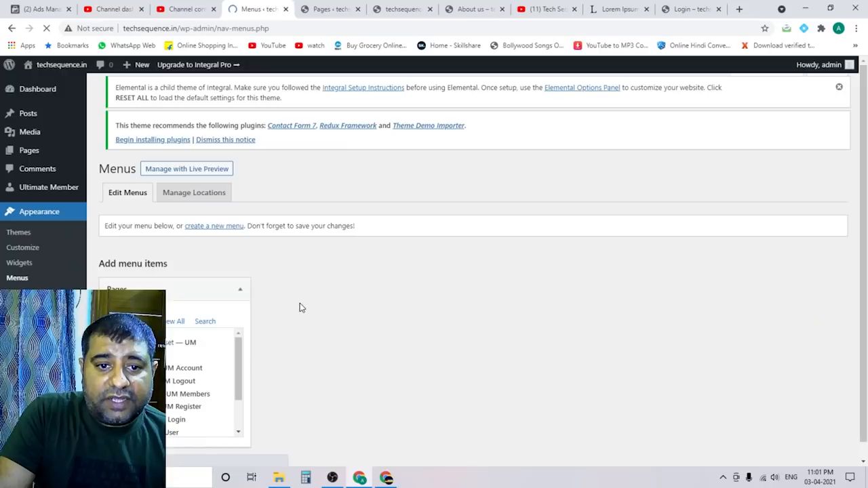
pyautogui.scroll(-3, 429, 269)
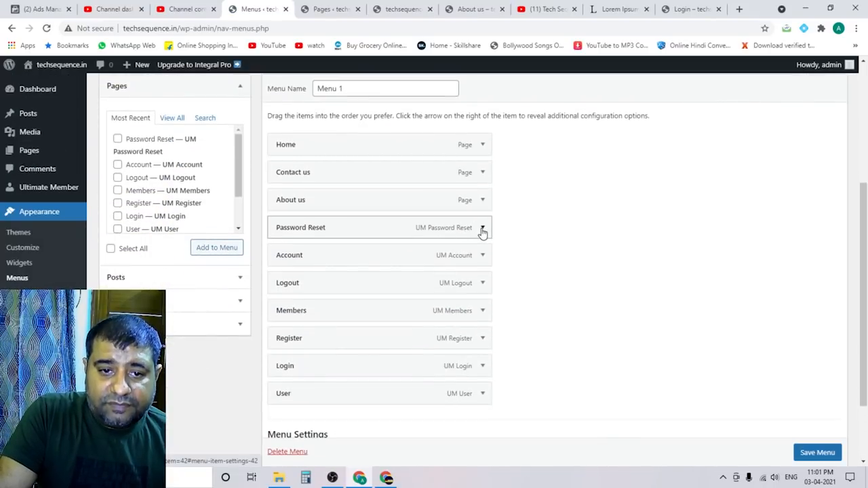
# Step: Make the Password Reset menu link visible only to Logged In Users with the Subscriber role, save the menu and check the visitor's login page
pyautogui.click(482, 229)
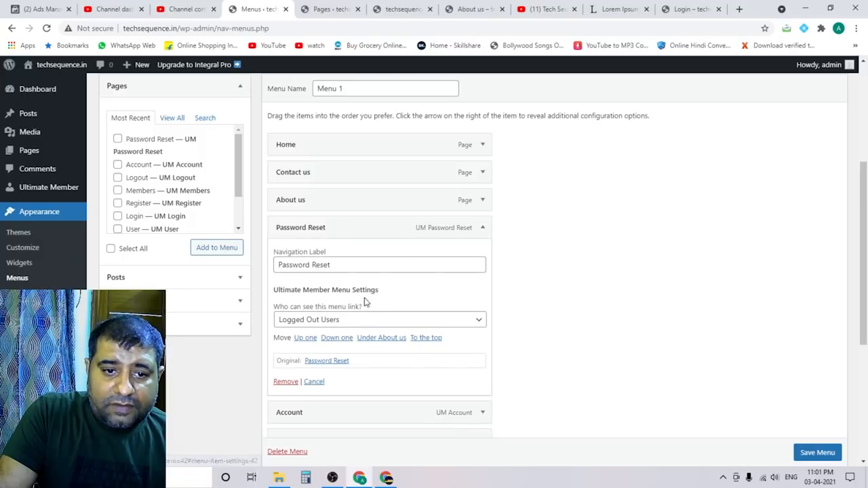
pyautogui.click(352, 326)
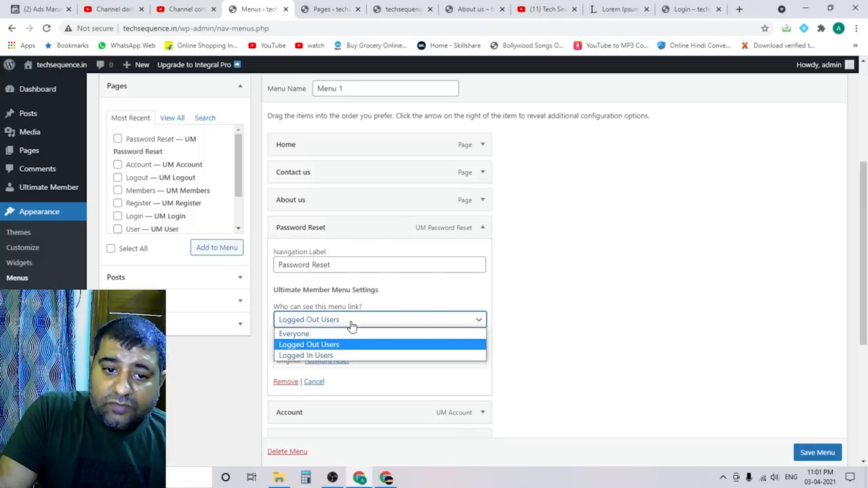
pyautogui.click(335, 356)
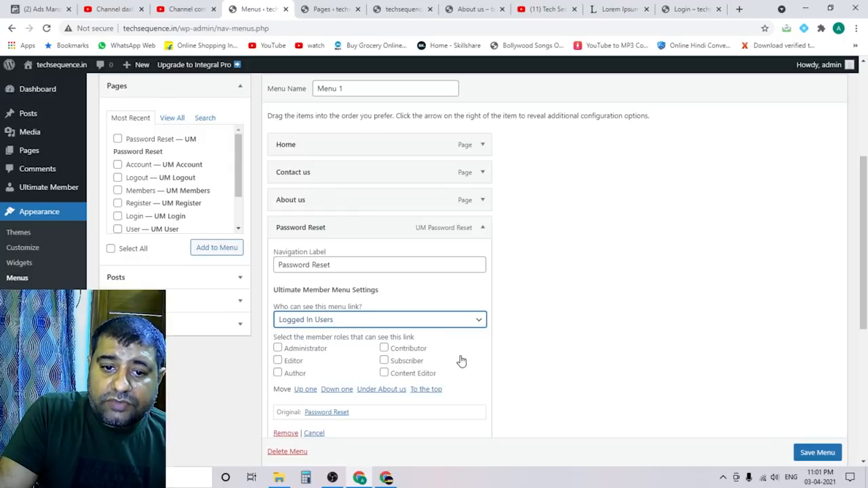
pyautogui.click(385, 360)
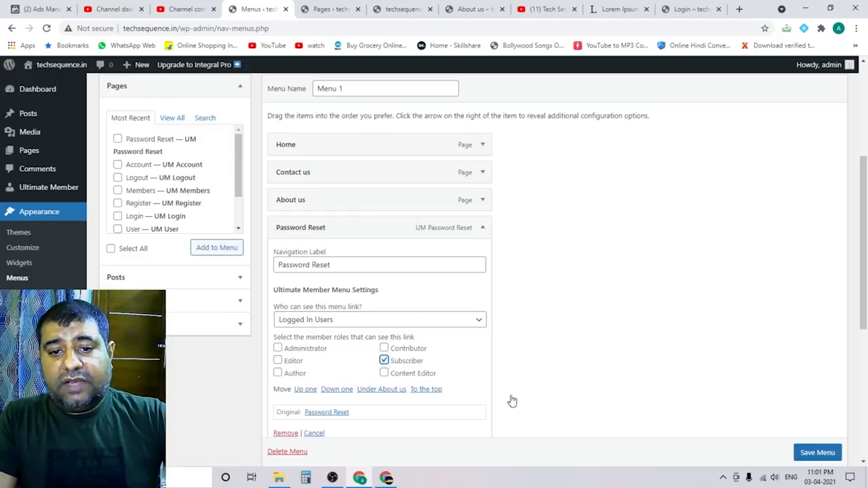
pyautogui.scroll(-1, 815, 444)
pyautogui.click(817, 456)
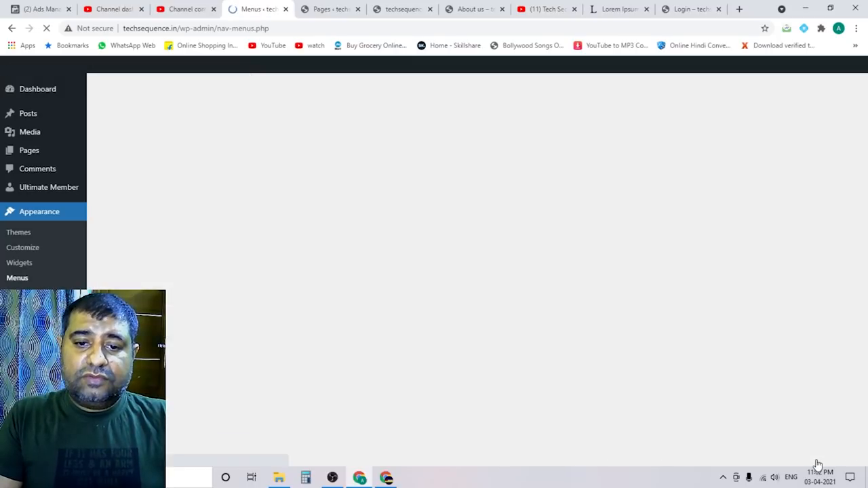
pyautogui.click(385, 477)
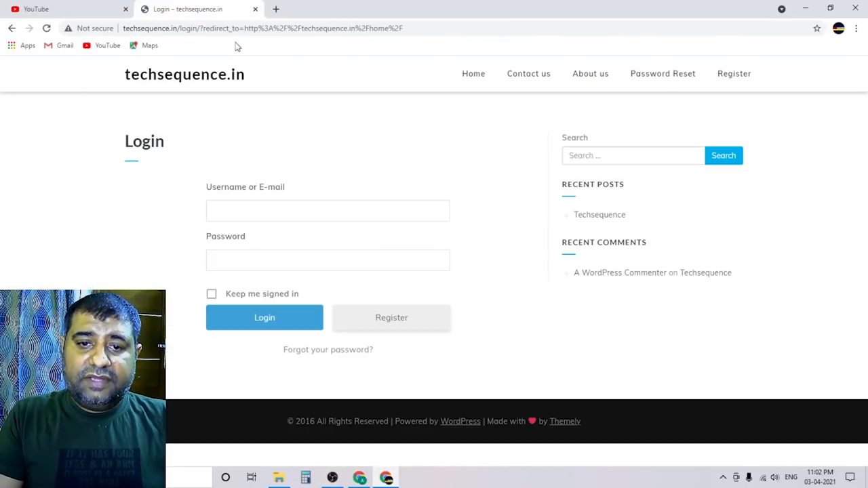
pyautogui.click(46, 28)
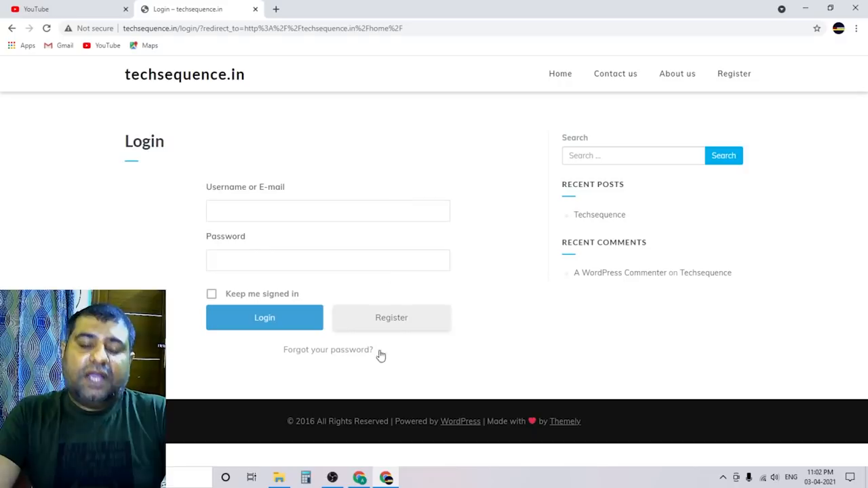
# Step: Set the Register menu link's visibility to Logged Out Users, save Menu 1 and reload the login page as a logged-out visitor
pyautogui.click(358, 478)
pyautogui.scroll(-4, 511, 277)
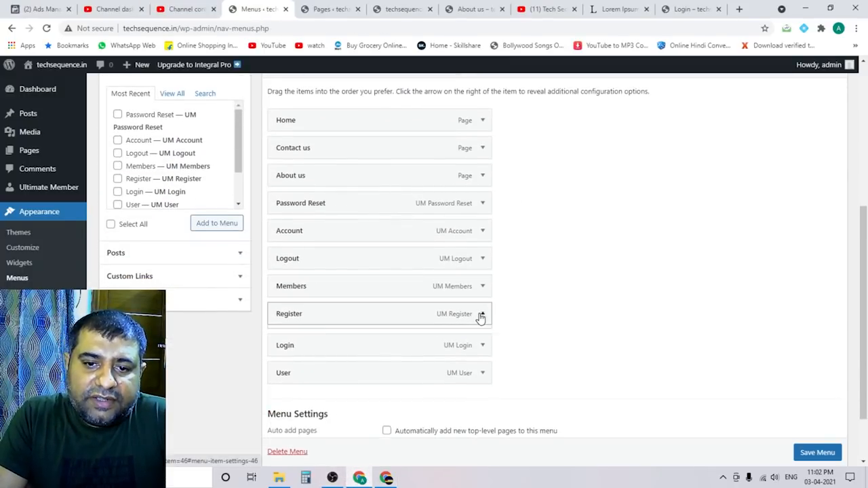
pyautogui.click(481, 314)
pyautogui.scroll(-1, 522, 343)
pyautogui.scroll(-1, 520, 343)
pyautogui.click(474, 297)
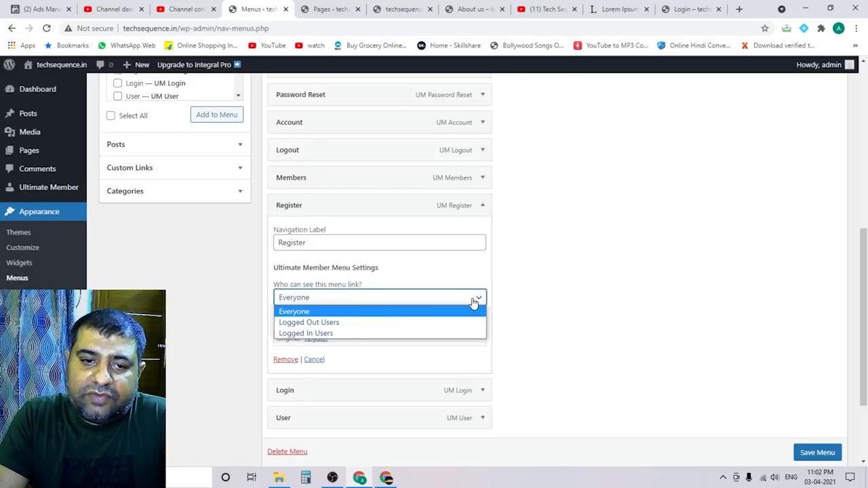
pyautogui.click(350, 326)
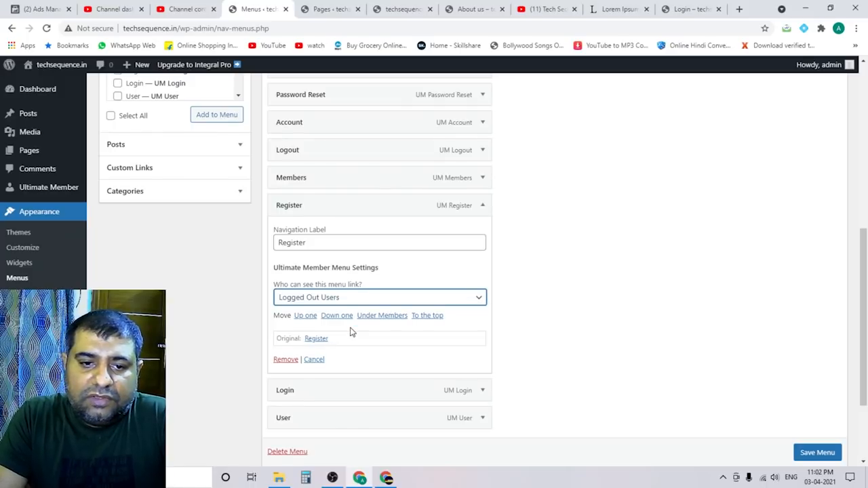
pyautogui.click(815, 451)
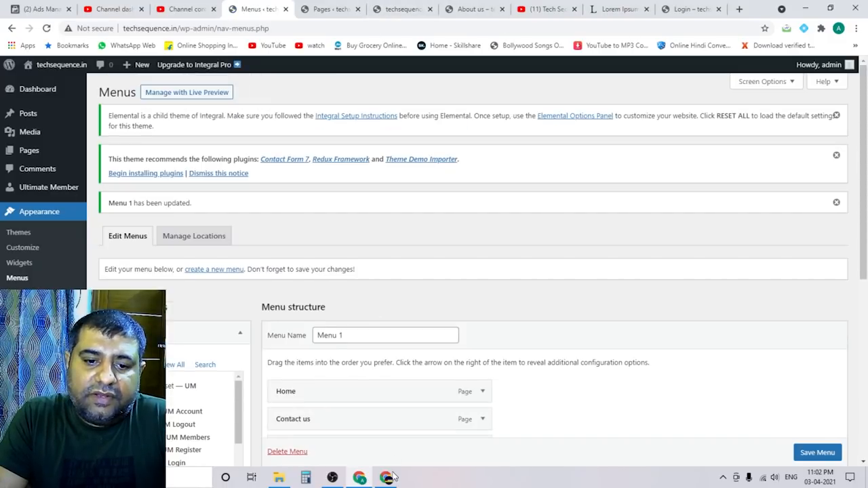
pyautogui.click(386, 478)
pyautogui.click(46, 28)
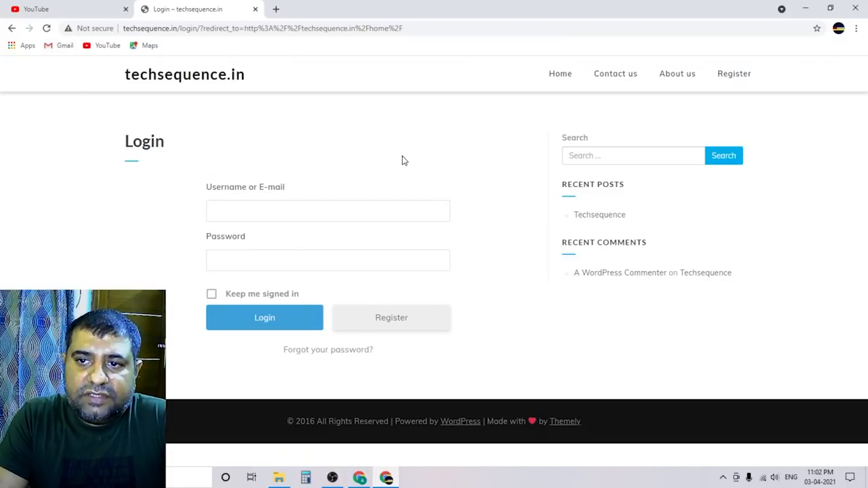
# Step: Set the Register menu link's visibility to Logged In Users in the admin window and save Menu 1
pyautogui.click(359, 477)
pyautogui.scroll(-1, 506, 364)
pyautogui.scroll(-3, 506, 364)
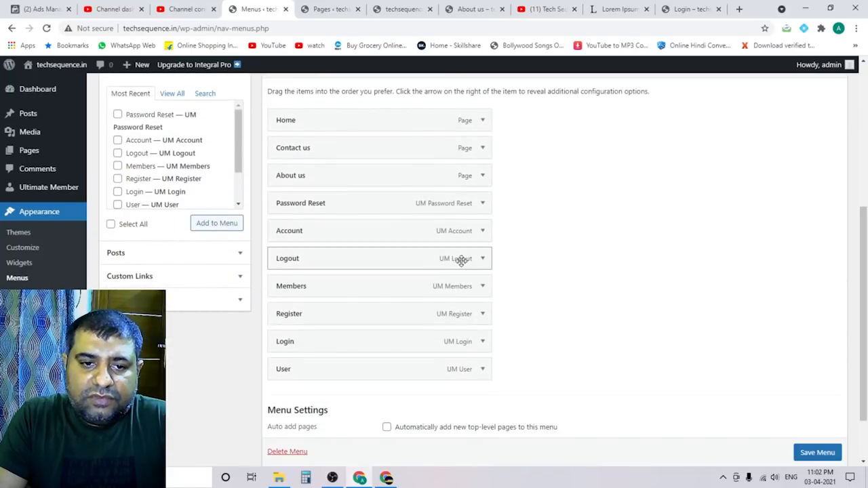
pyautogui.click(482, 316)
pyautogui.click(387, 408)
pyautogui.click(341, 441)
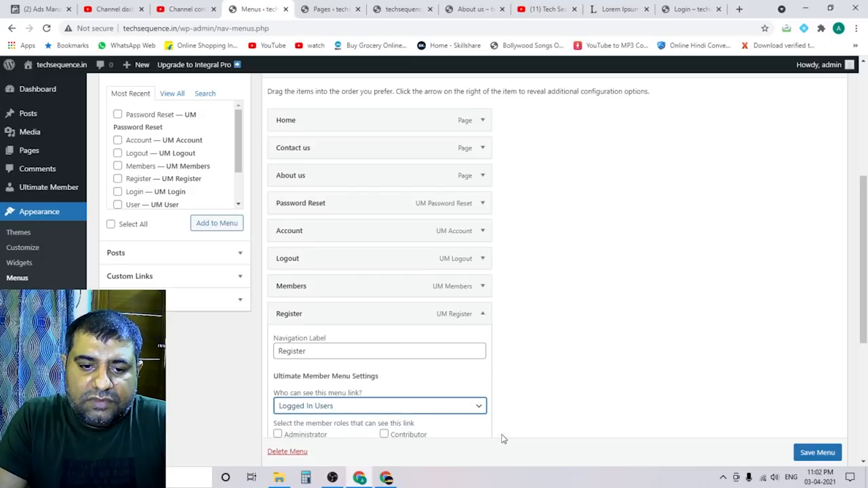
pyautogui.click(807, 453)
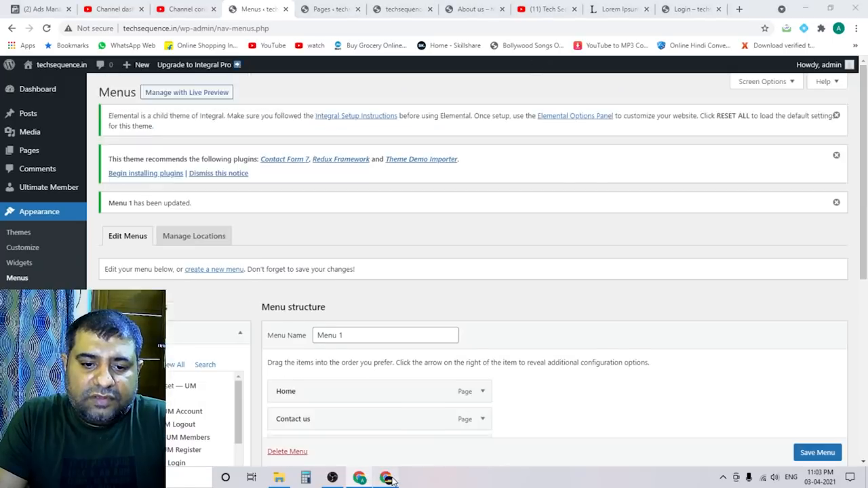
# Step: Switch to the visitor's Chrome window and reload the login page to check the menu links
pyautogui.click(388, 478)
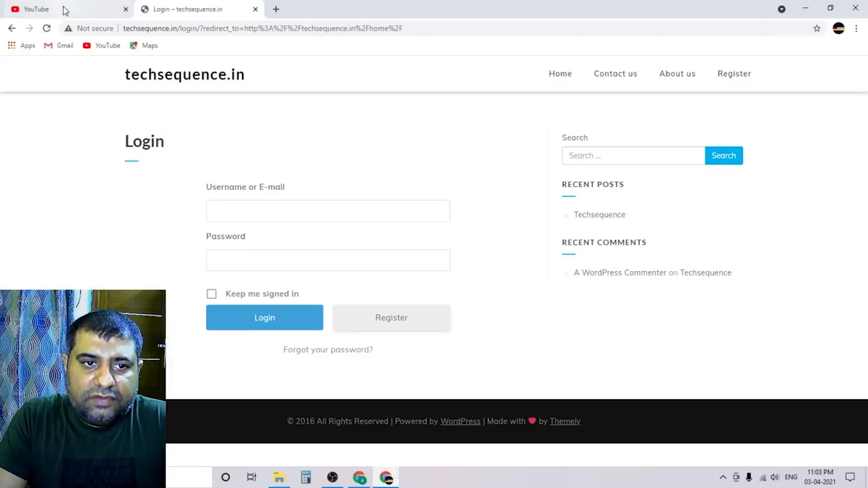
pyautogui.click(46, 28)
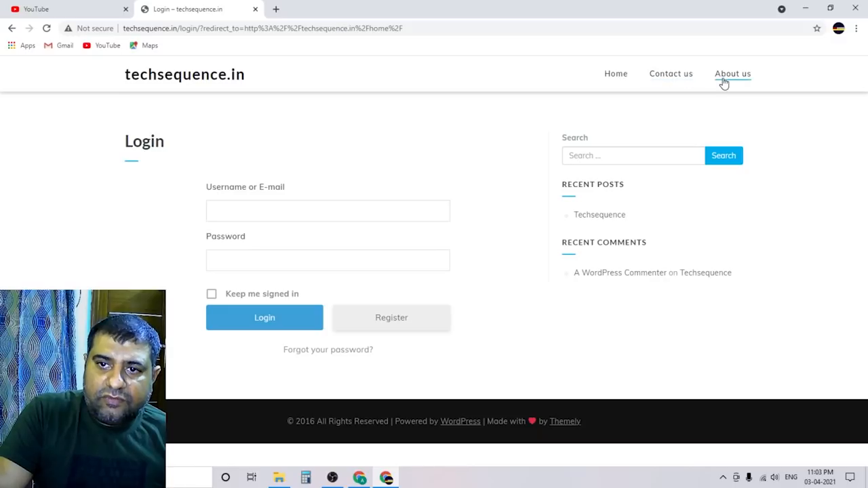
# Step: Remove the Register item from Menu 1 in the admin window and save the menu
pyautogui.click(360, 478)
pyautogui.scroll(-3, 578, 352)
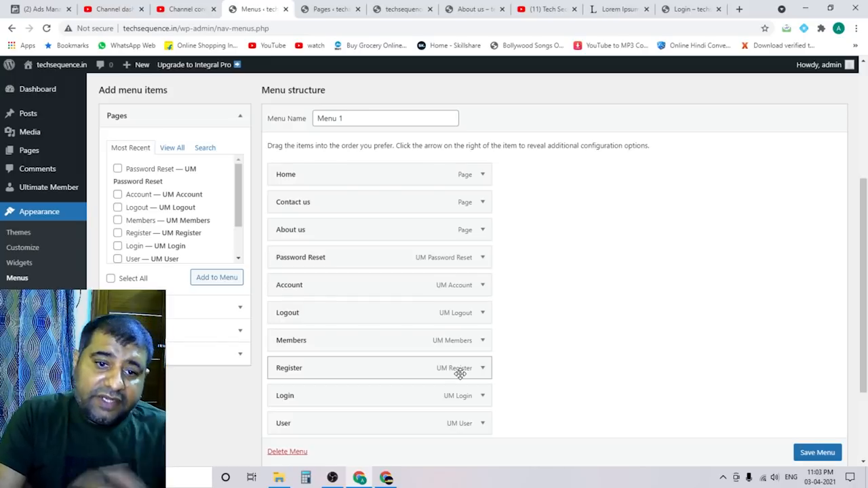
pyautogui.click(482, 371)
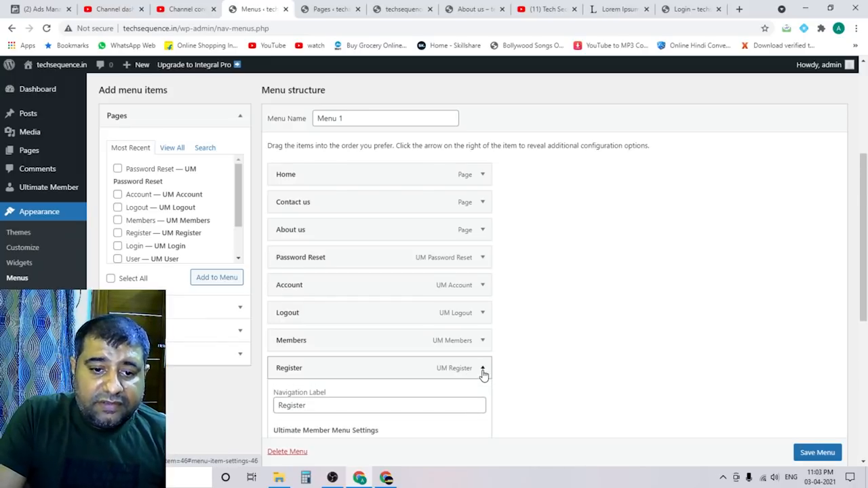
pyautogui.scroll(-2, 476, 368)
pyautogui.scroll(-1, 522, 376)
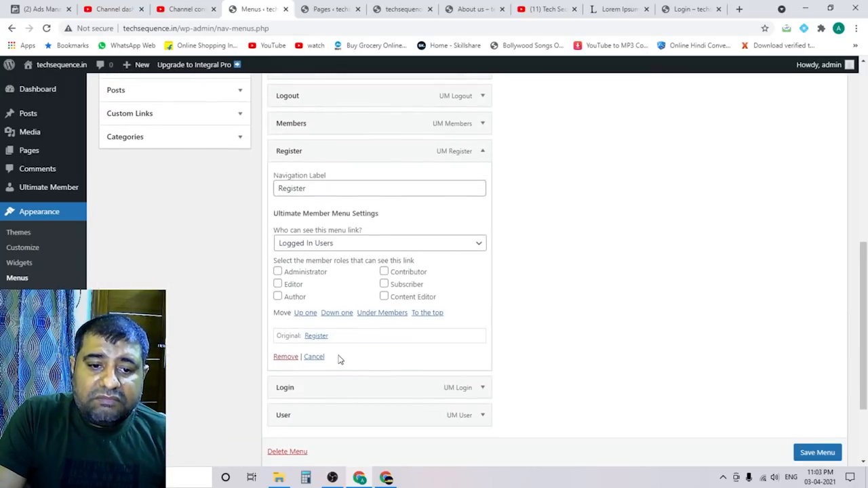
pyautogui.click(285, 356)
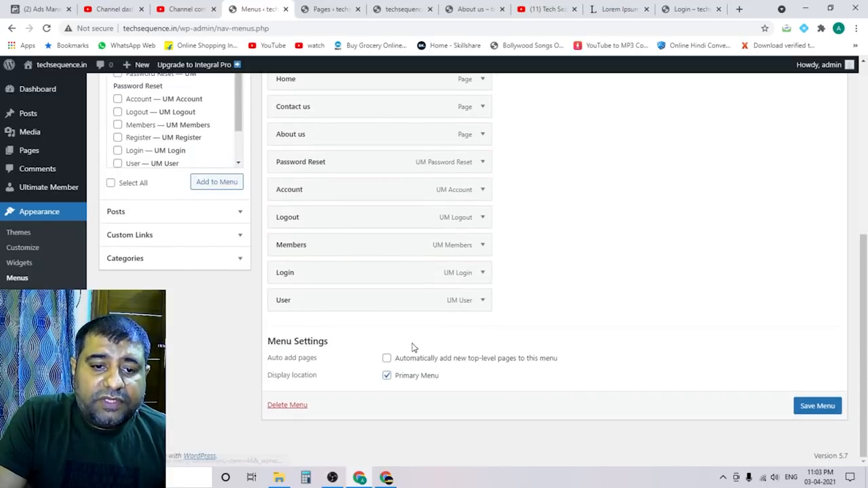
pyautogui.scroll(2, 540, 314)
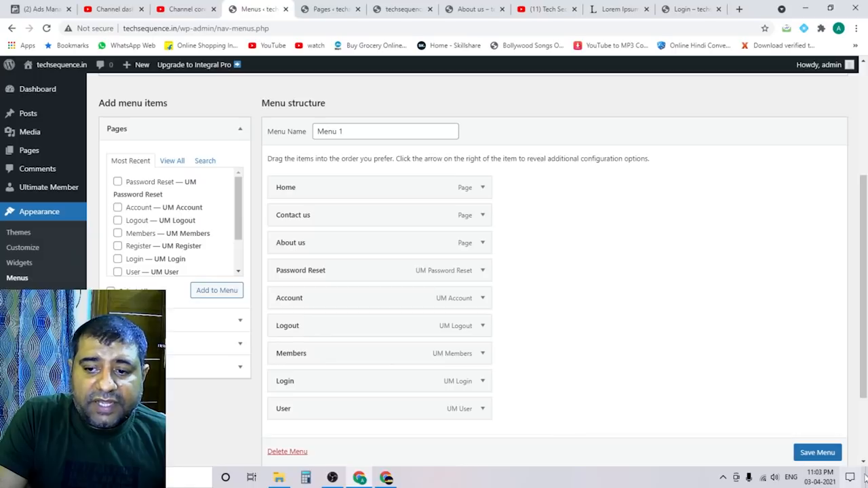
pyautogui.scroll(-1, 820, 454)
pyautogui.click(820, 453)
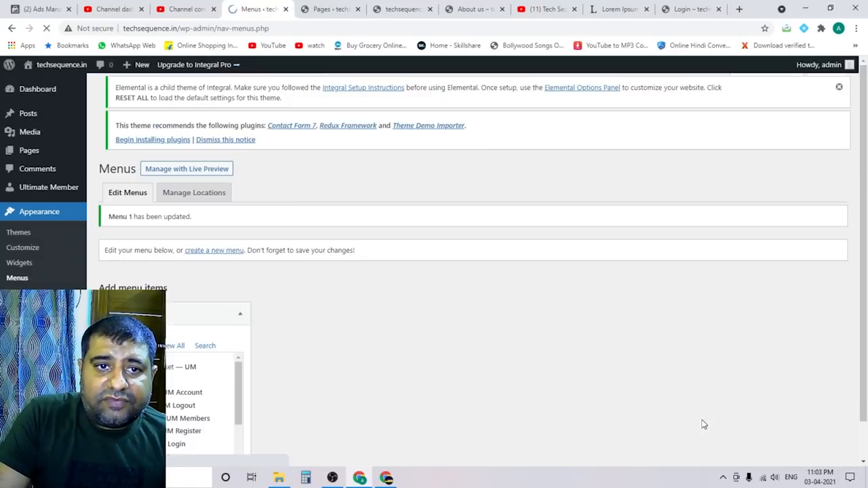
# Step: Reload the login page as a logged-out visitor and open the Register page from the login form
pyautogui.click(393, 480)
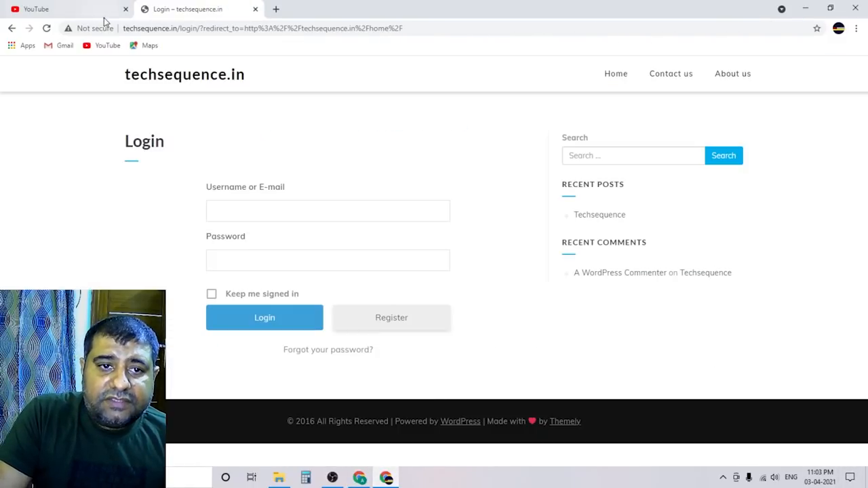
pyautogui.click(44, 28)
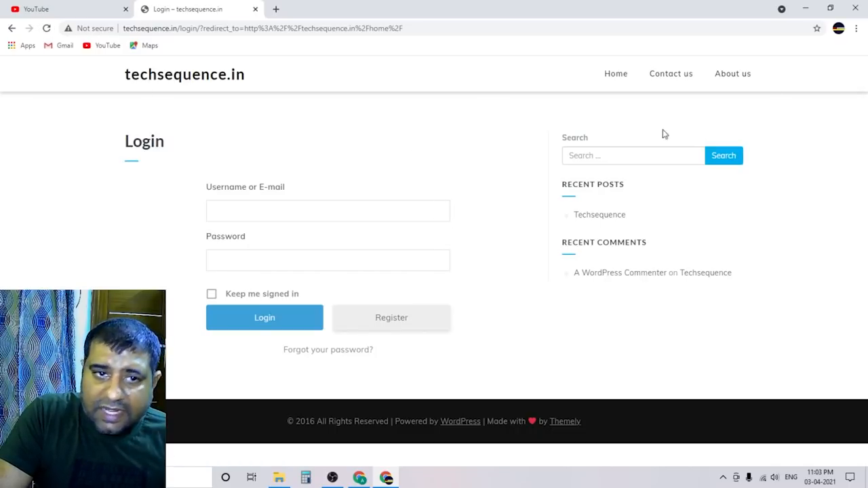
pyautogui.click(383, 318)
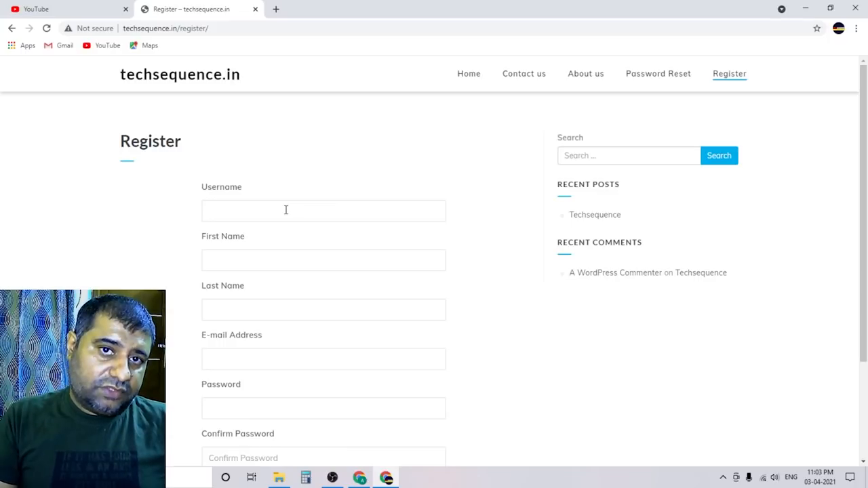
# Step: Return to the admin window and review the remaining items in Menu 1's structure
pyautogui.moveTo(366, 478)
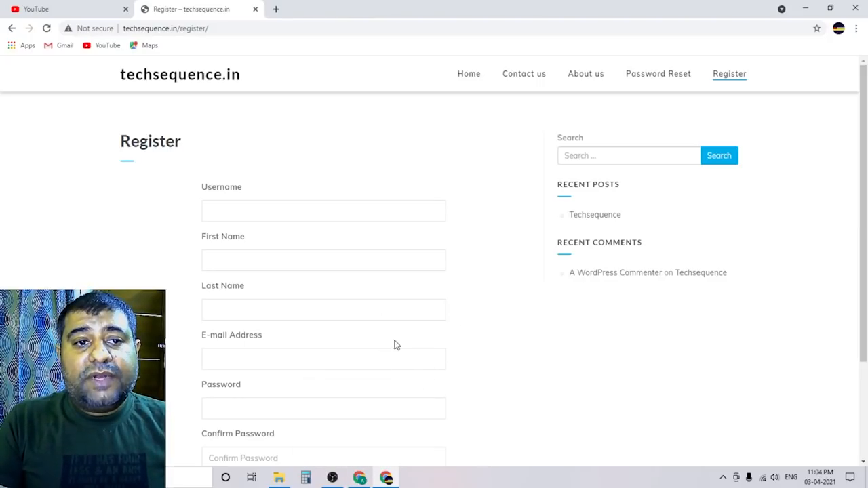
pyautogui.click(367, 484)
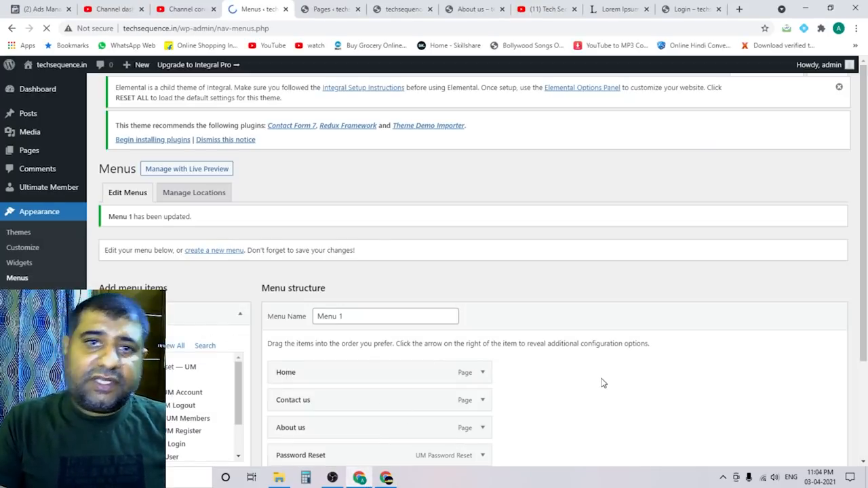
pyautogui.scroll(-2, 601, 381)
pyautogui.scroll(-1, 527, 358)
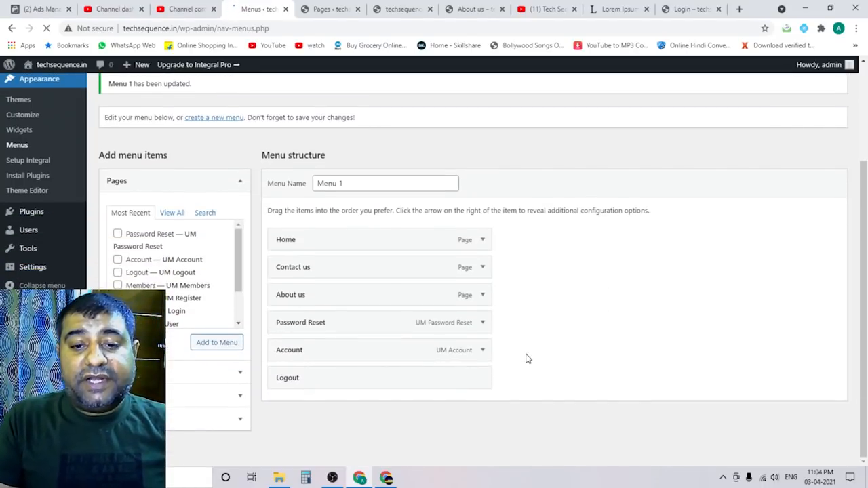
pyautogui.scroll(1, 529, 358)
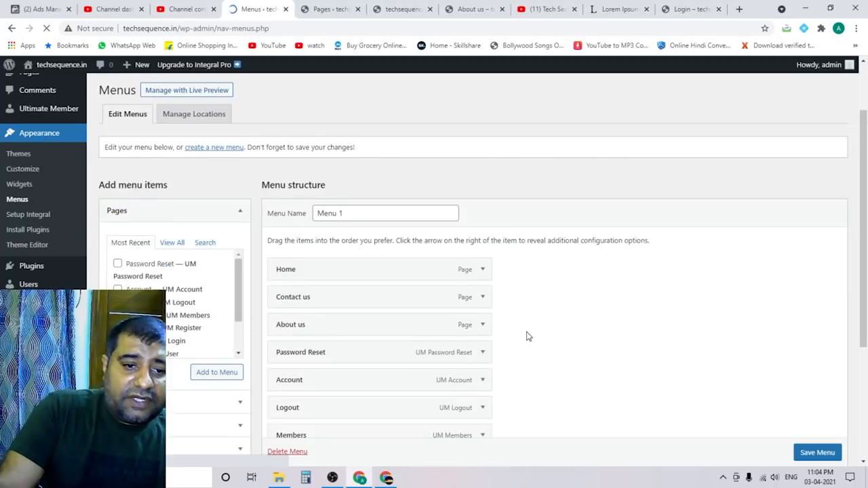
pyautogui.scroll(-3, 529, 336)
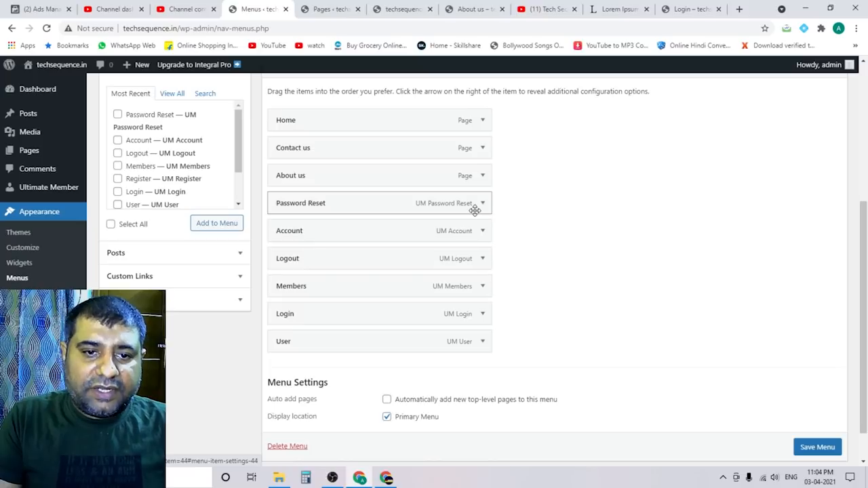
# Step: Open the Home, Contact us and About us links as a logged-out visitor to compare the menus shown
pyautogui.hotkey('alt', 'Tab')
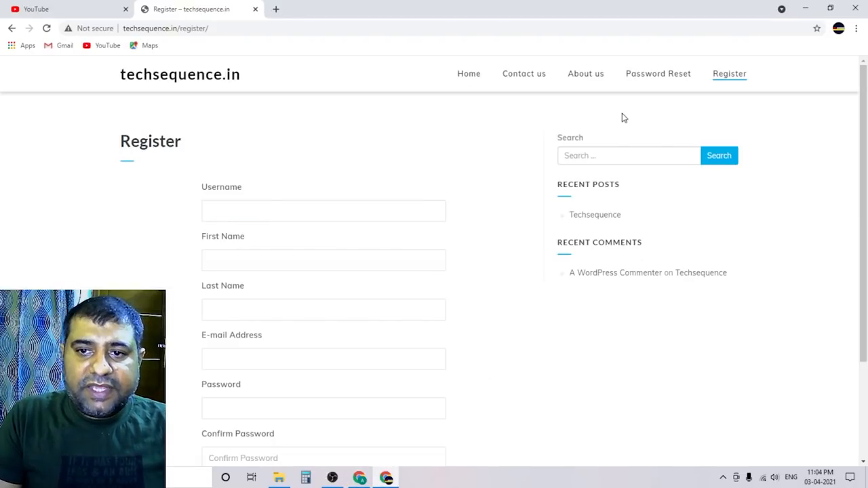
pyautogui.click(473, 81)
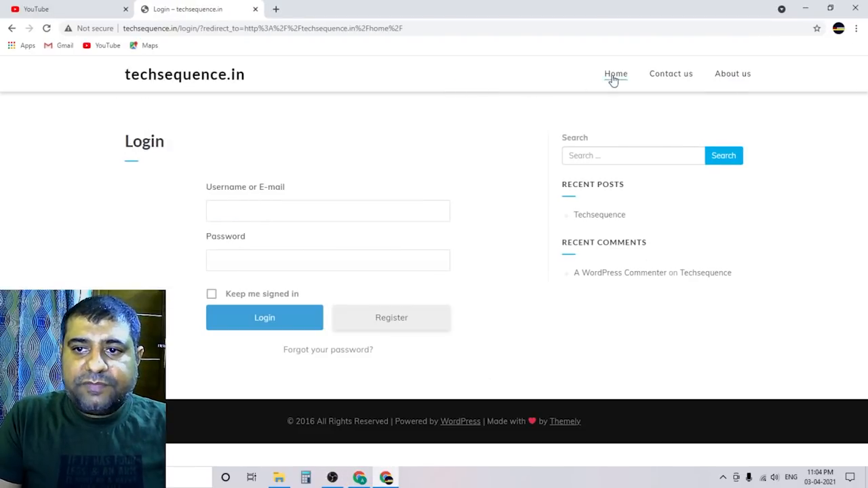
pyautogui.click(669, 76)
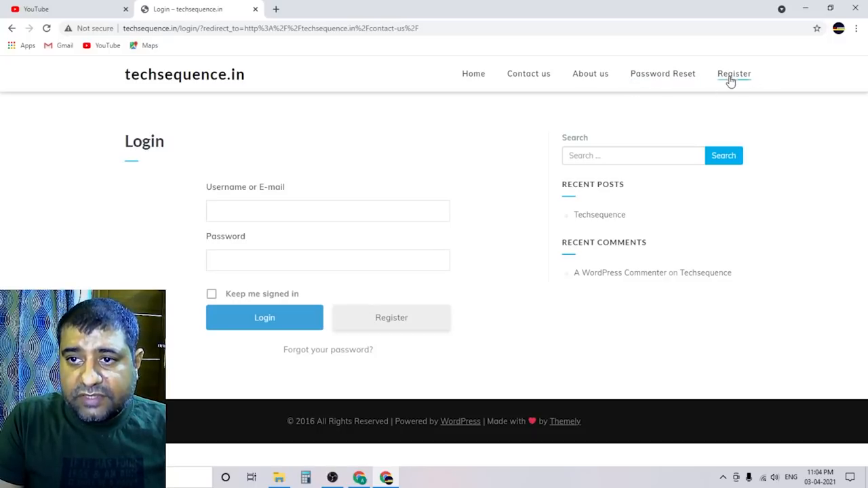
pyautogui.click(589, 76)
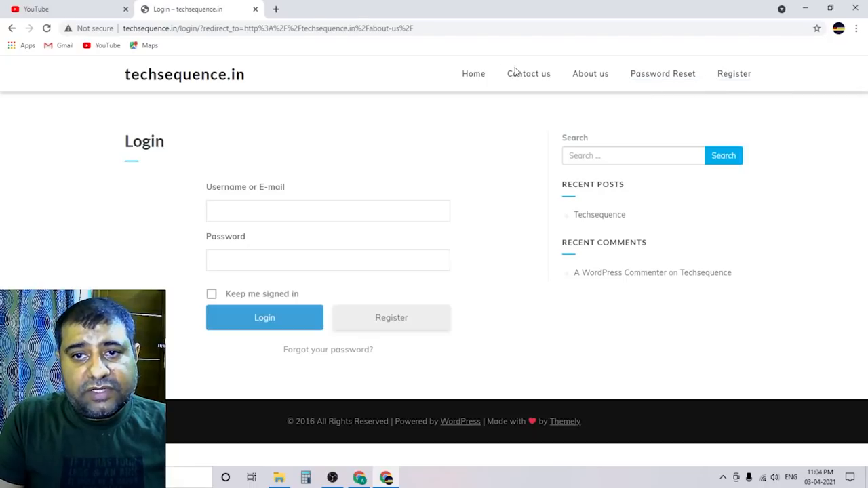
# Step: Open the Password Reset item's settings in the admin window and clear its Subscriber role
pyautogui.click(360, 478)
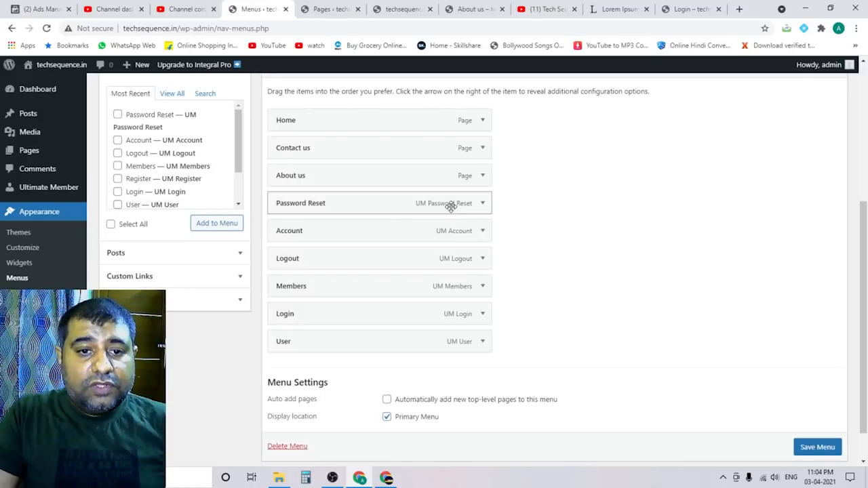
pyautogui.click(481, 203)
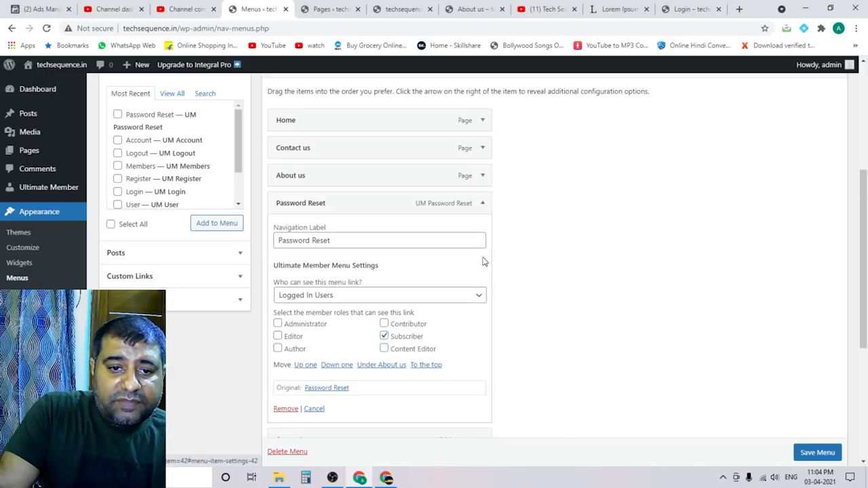
pyautogui.click(474, 300)
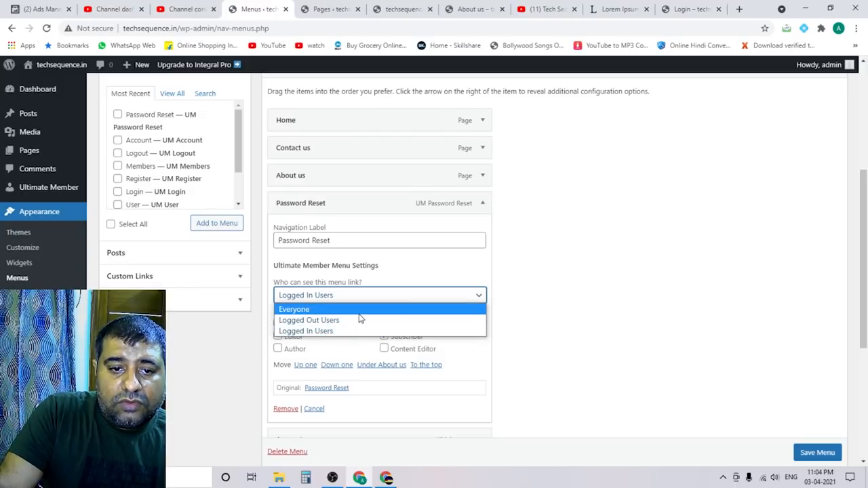
pyautogui.click(498, 282)
pyautogui.click(384, 337)
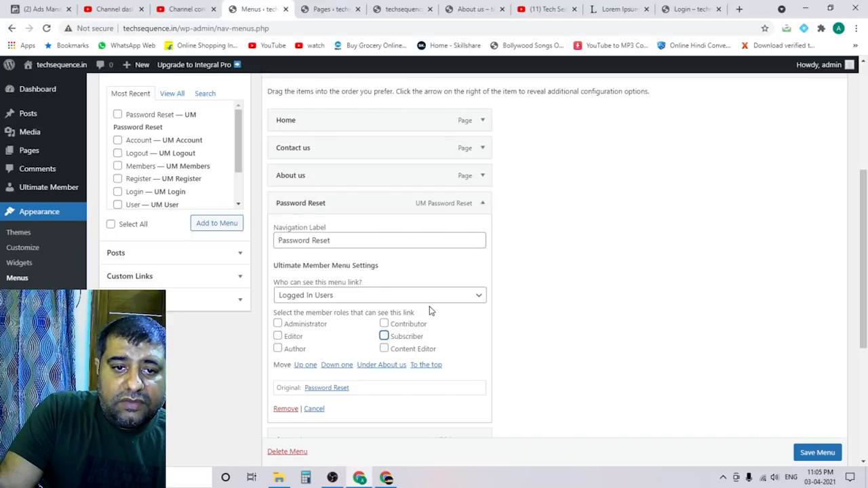
# Step: Remove the Password Reset item from Menu 1 and save the menu
pyautogui.scroll(-2, 513, 291)
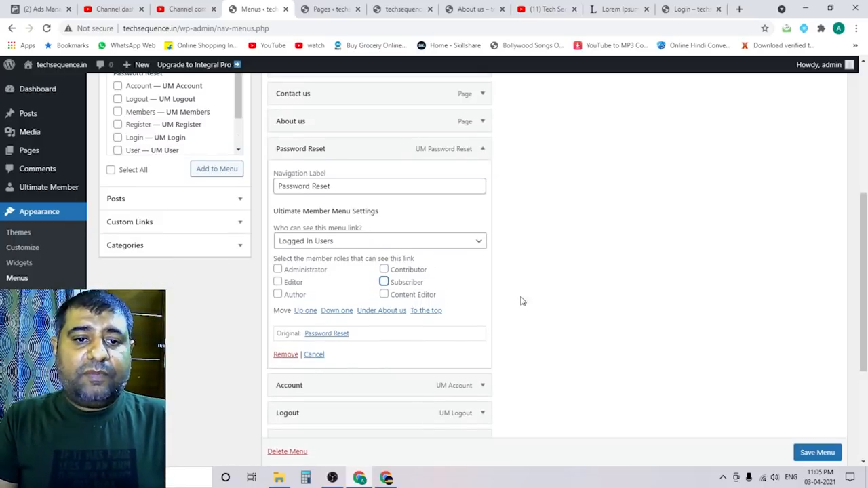
pyautogui.scroll(-3, 535, 291)
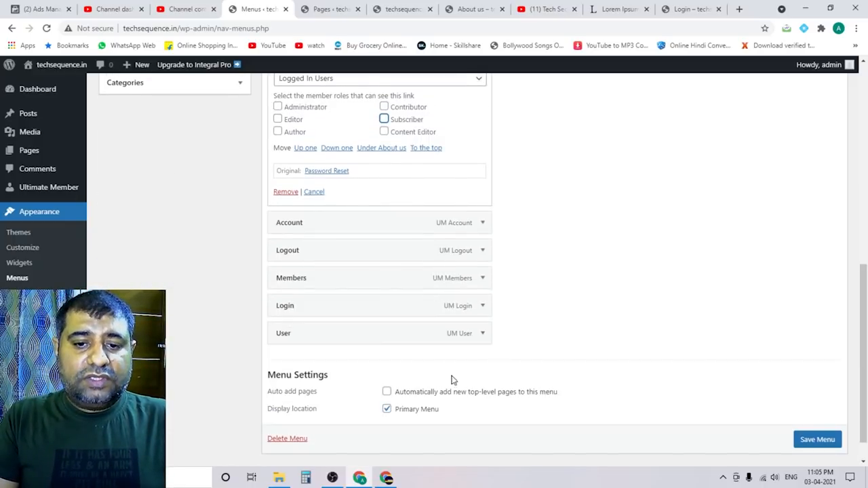
pyautogui.scroll(4, 459, 400)
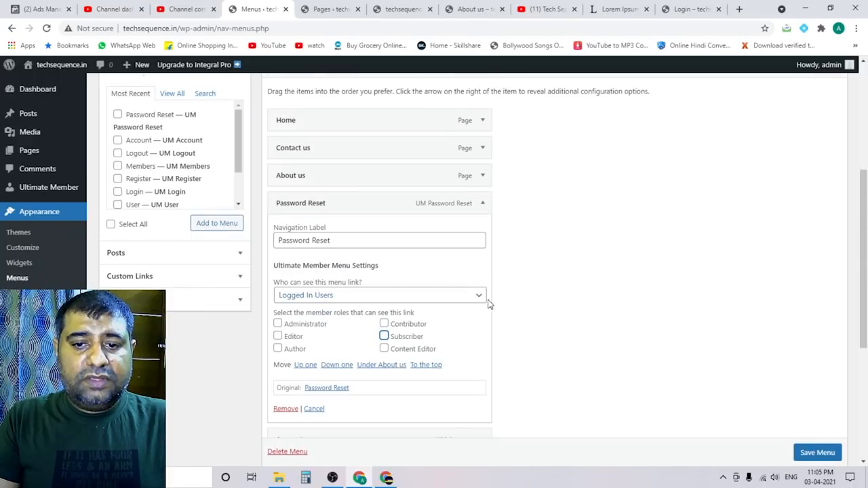
pyautogui.scroll(-1, 514, 304)
pyautogui.scroll(-3, 513, 303)
pyautogui.scroll(1, 513, 304)
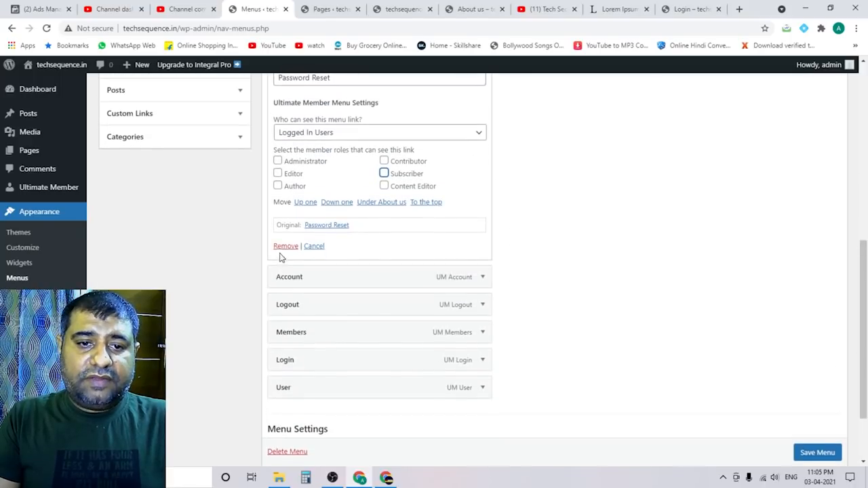
pyautogui.click(284, 246)
pyautogui.scroll(2, 562, 271)
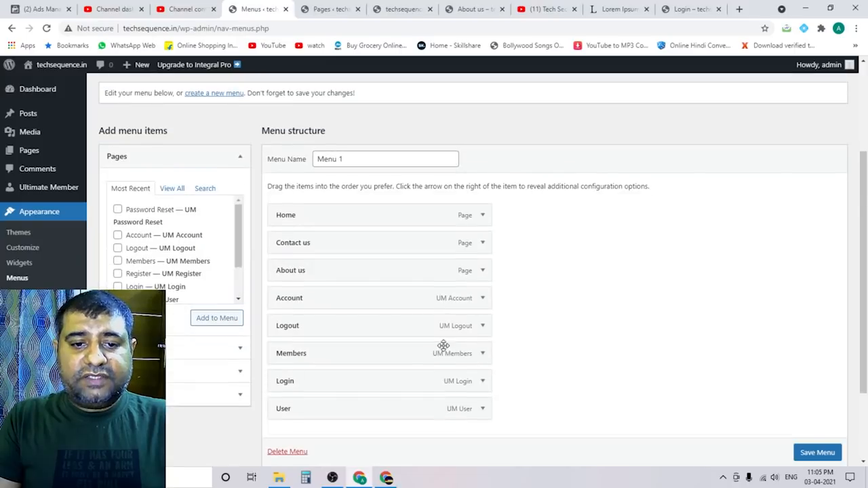
pyautogui.click(385, 478)
pyautogui.click(385, 478)
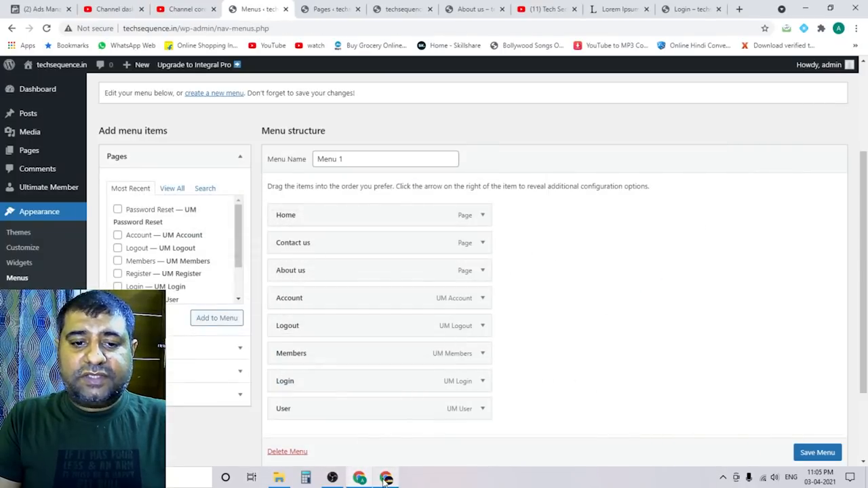
pyautogui.click(385, 478)
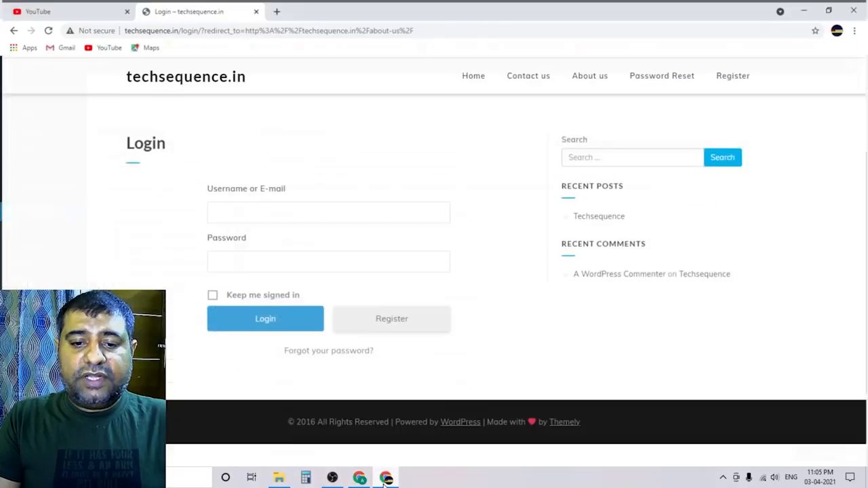
pyautogui.click(385, 478)
pyautogui.scroll(-2, 598, 356)
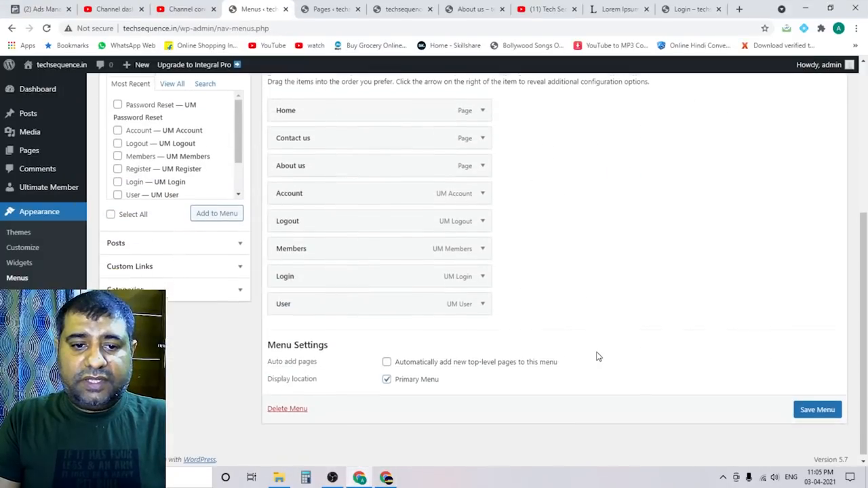
pyautogui.click(819, 409)
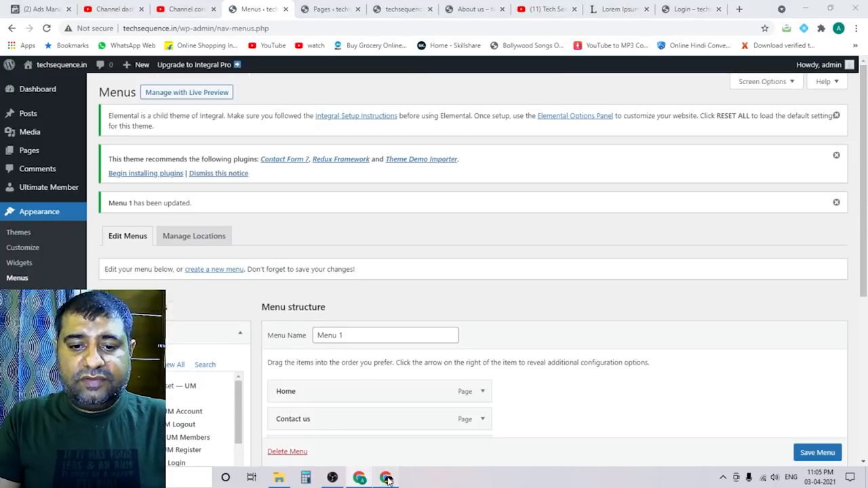
# Step: Reload the visitor's login page and open Contact us, Home and About us to check the menu on each
pyautogui.click(385, 478)
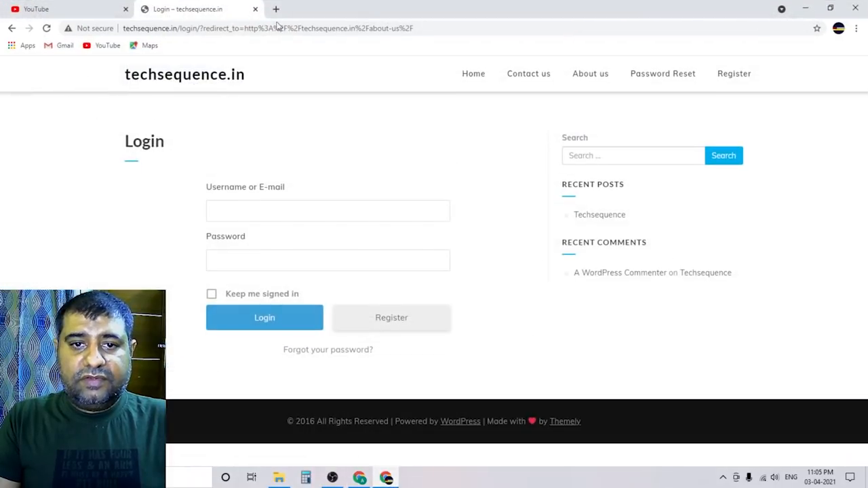
pyautogui.click(46, 28)
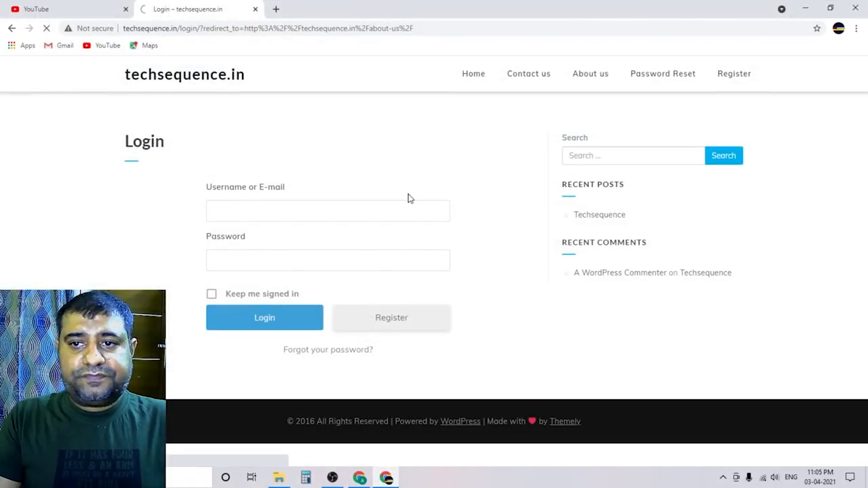
pyautogui.click(664, 77)
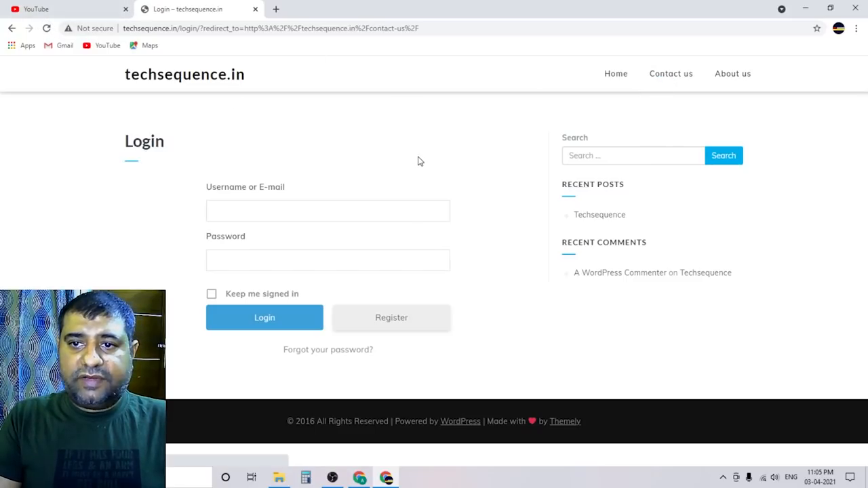
pyautogui.click(612, 76)
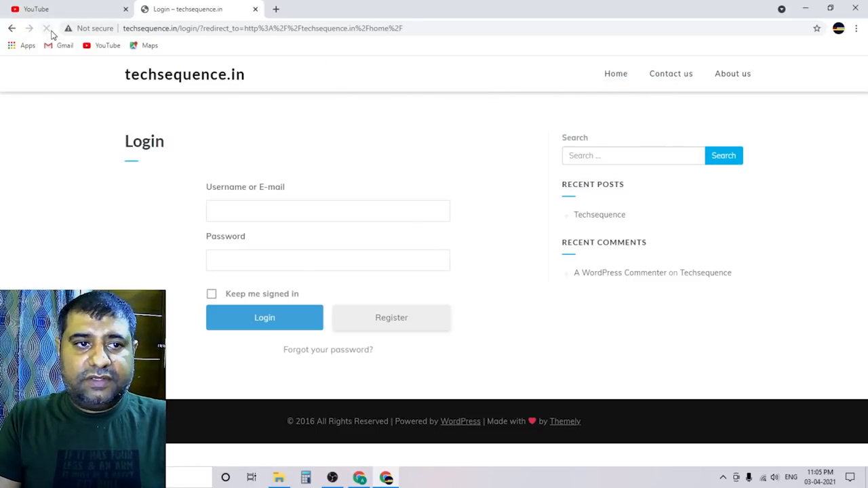
pyautogui.click(675, 80)
pyautogui.click(735, 76)
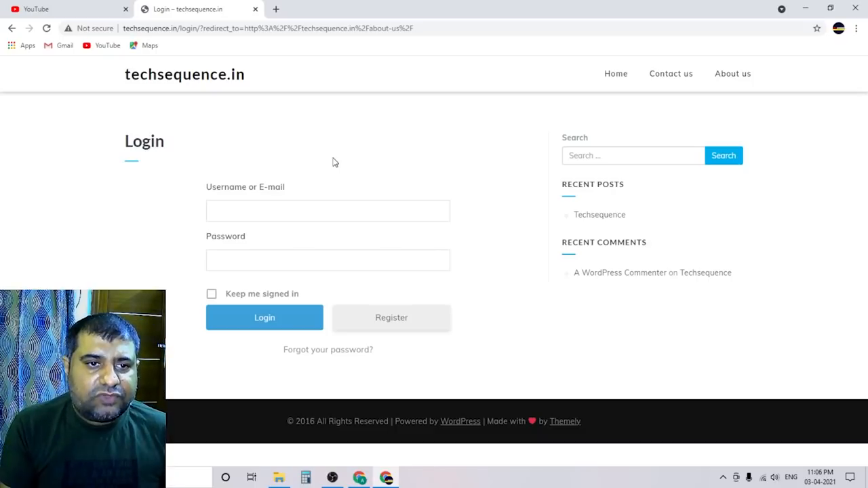
pyautogui.click(608, 76)
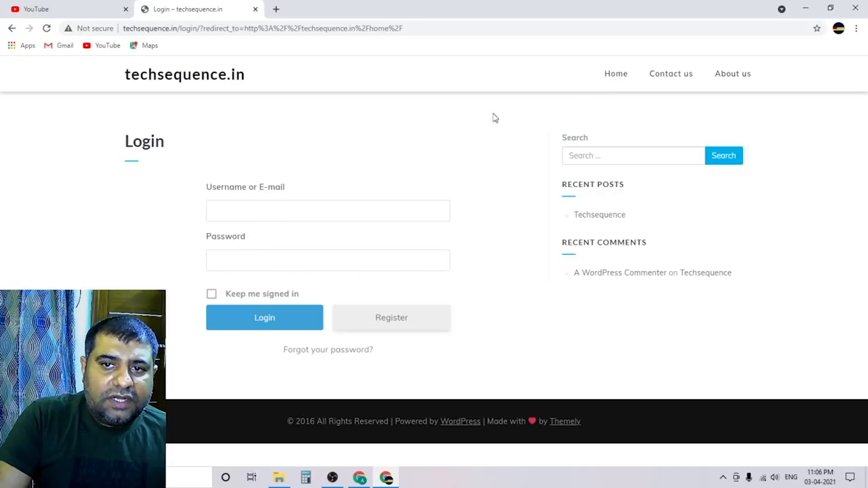